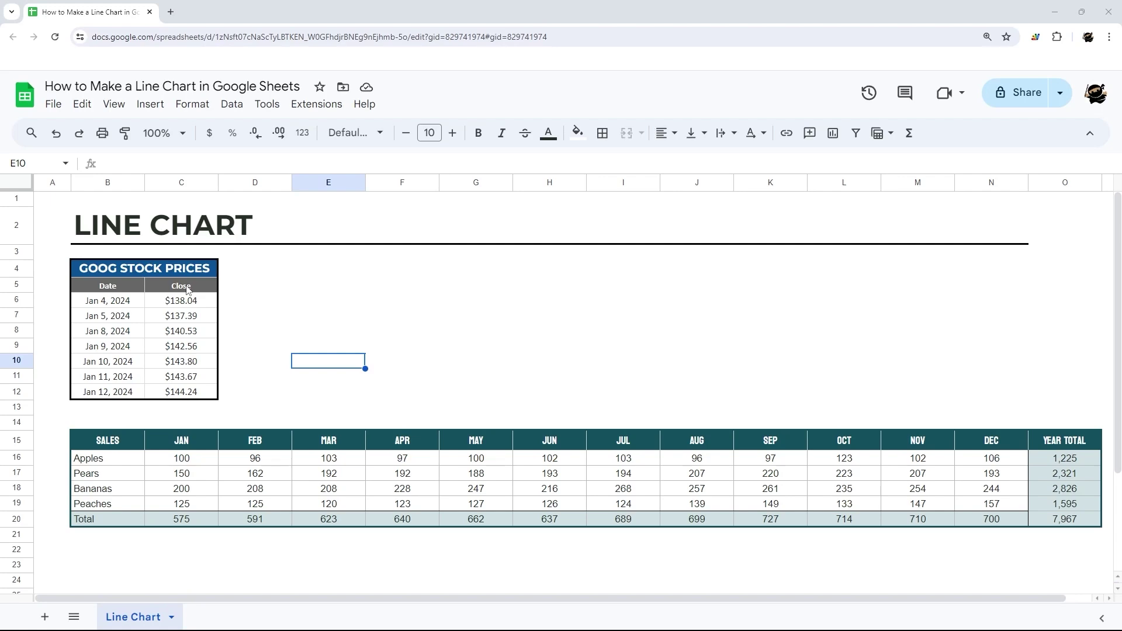
Insert a line chart from B5:C12 and fit it beside the stock price table across rows 4 to 12
left_click_drag(109, 287, 187, 395)
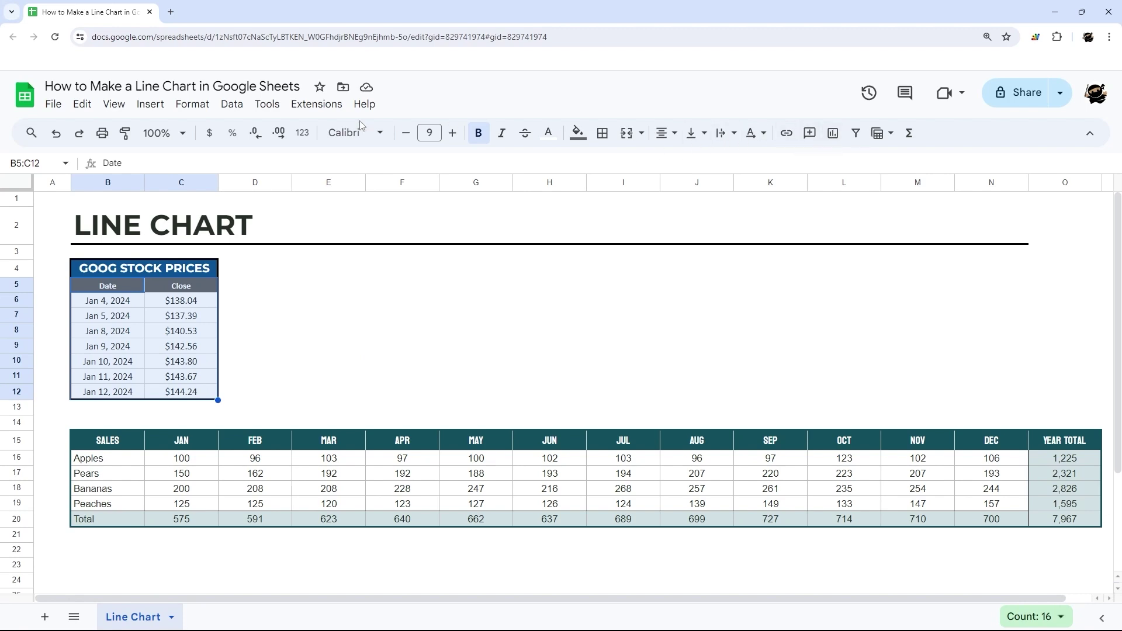
left_click(149, 106)
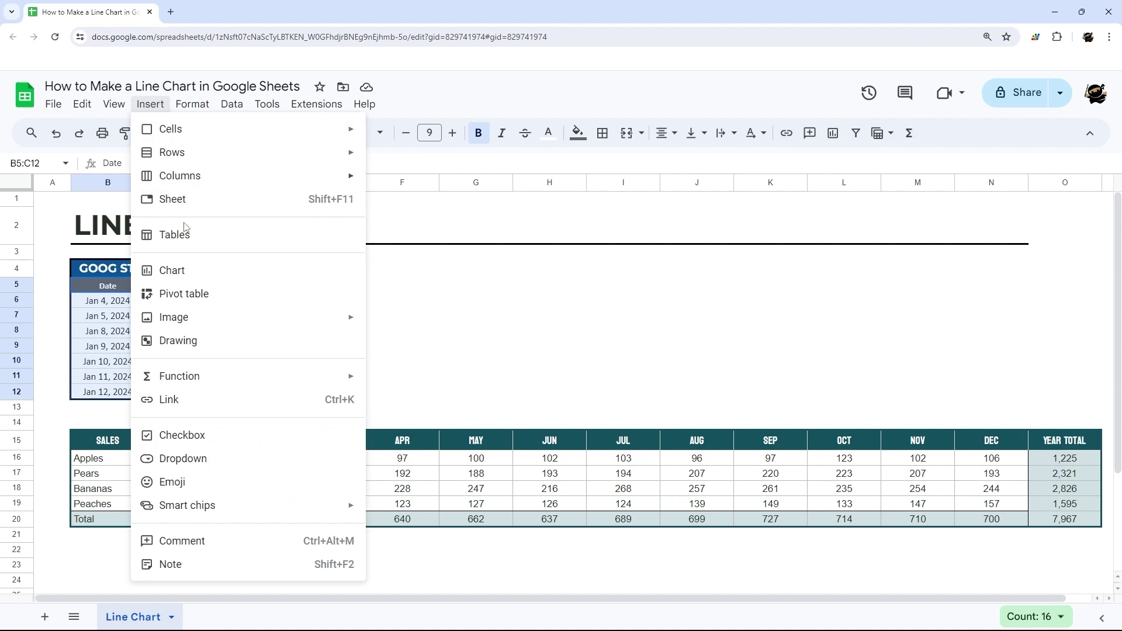
left_click(158, 270)
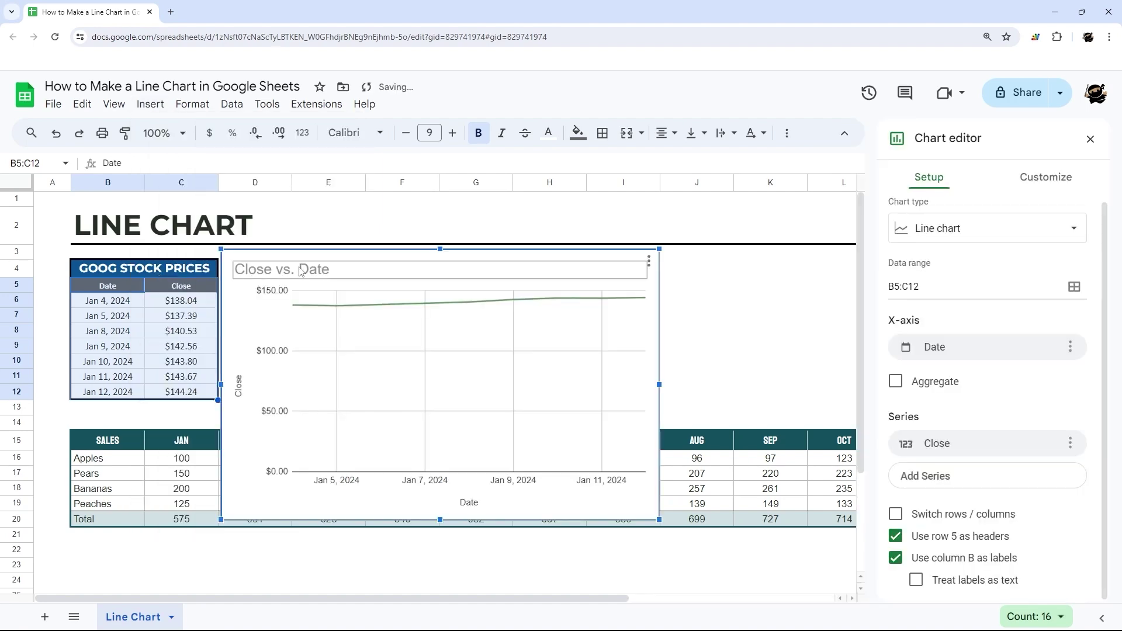
left_click_drag(442, 250, 444, 259)
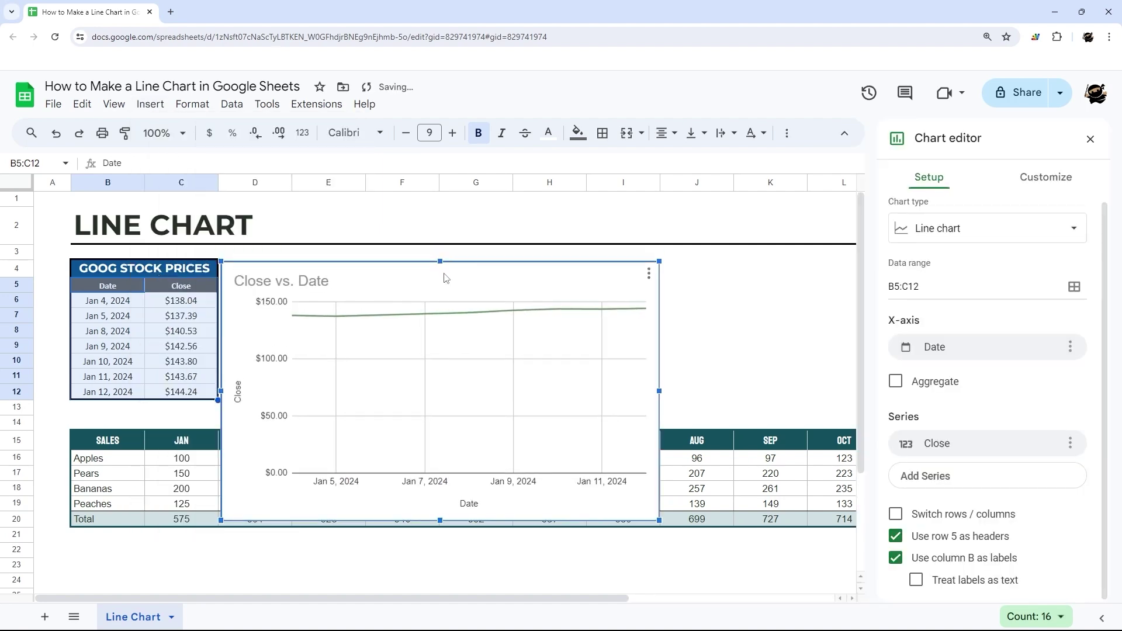
left_click_drag(455, 519, 412, 406)
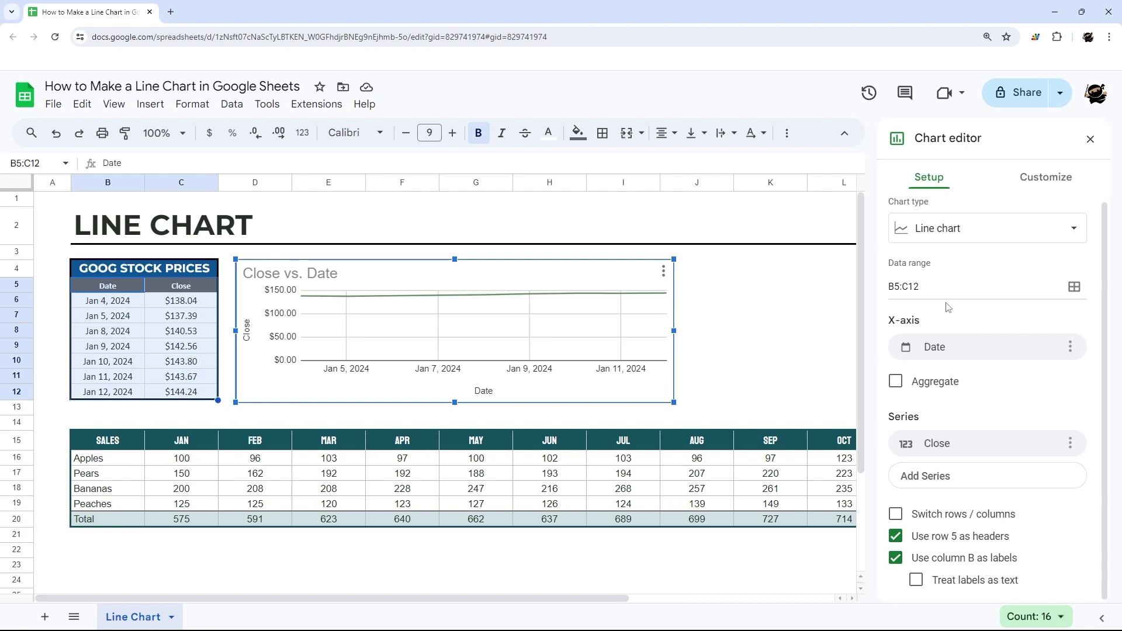
Try the Combo chart type on the stock chart and switch it back to Line chart
left_click(977, 232)
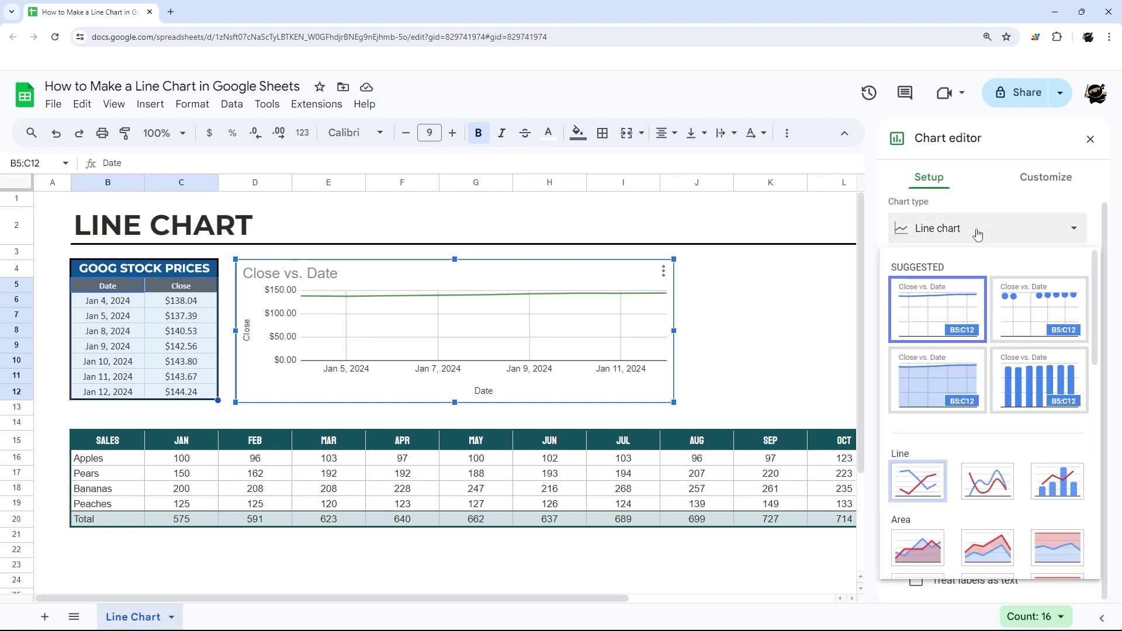
left_click(1074, 502)
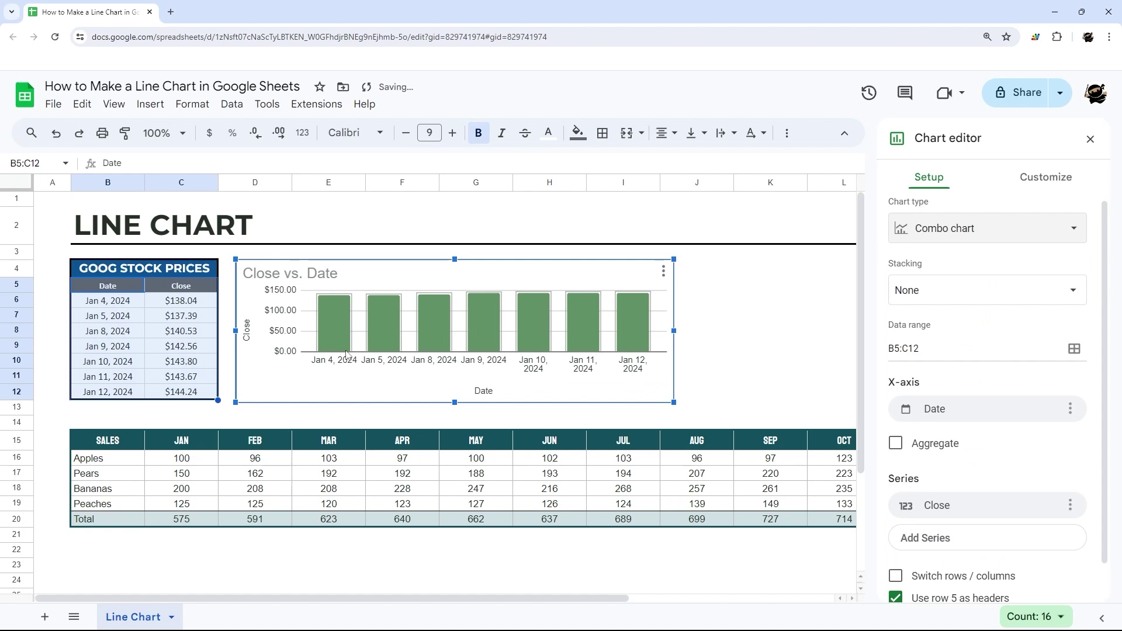
left_click(988, 228)
scroll(920, 366, "down", 6)
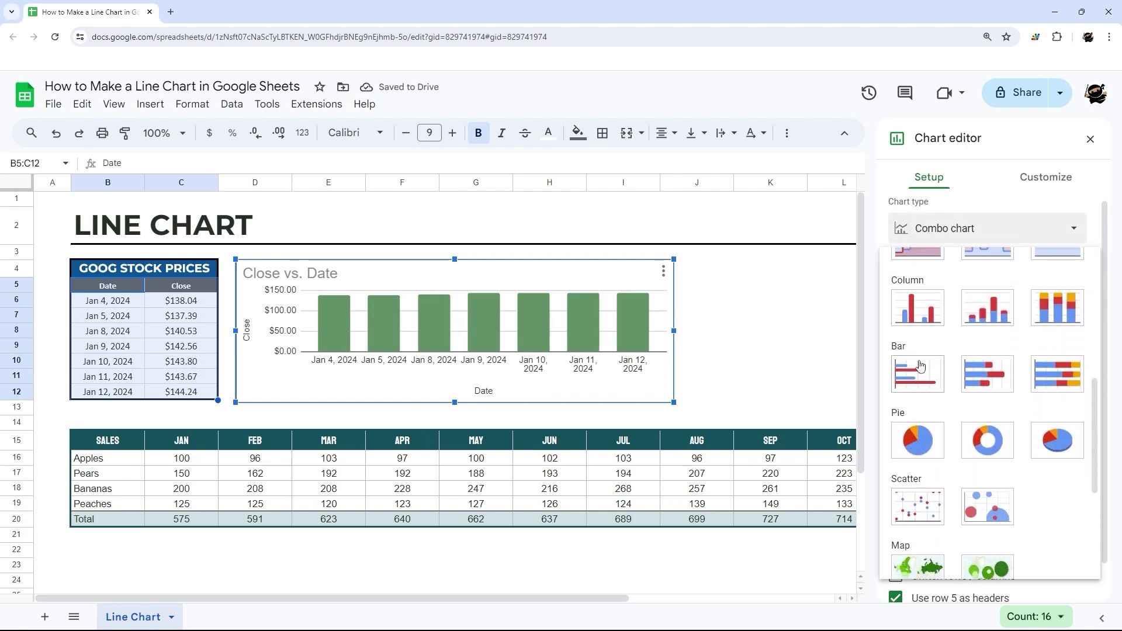
scroll(919, 366, "down", 3)
scroll(935, 380, "up", 10)
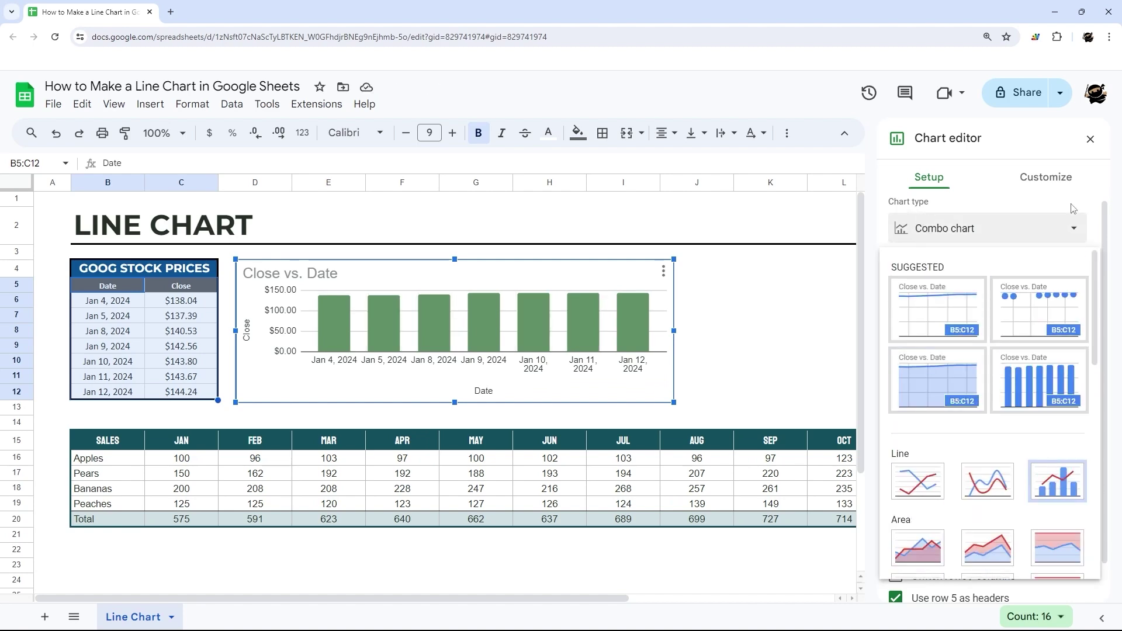
left_click(928, 235)
left_click(929, 235)
scroll(924, 351, "down", 1)
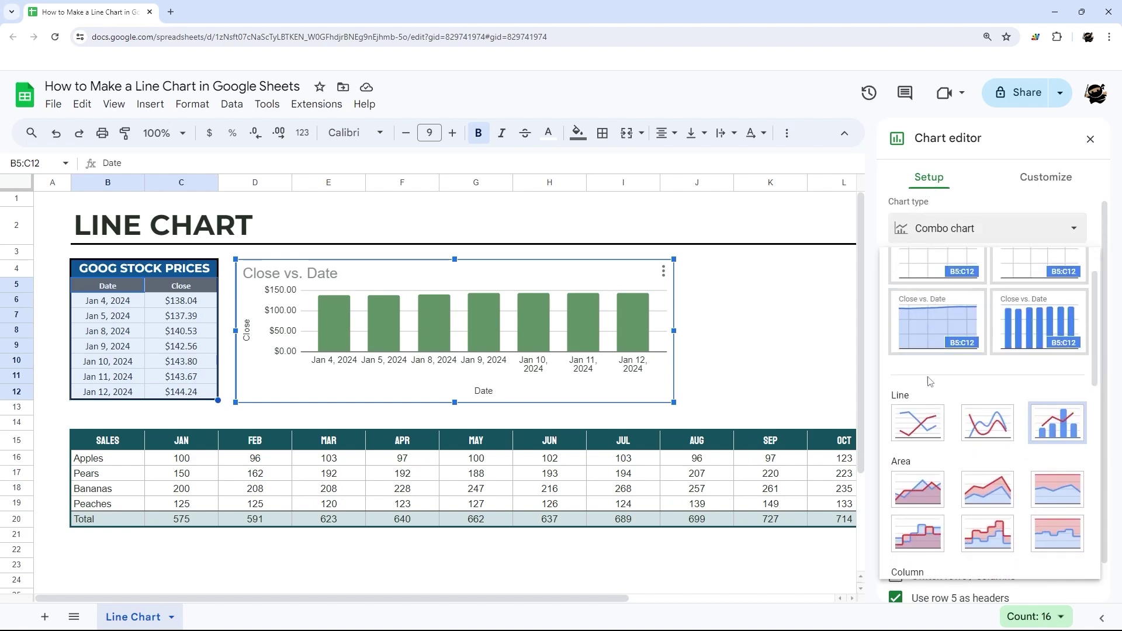
left_click(912, 436)
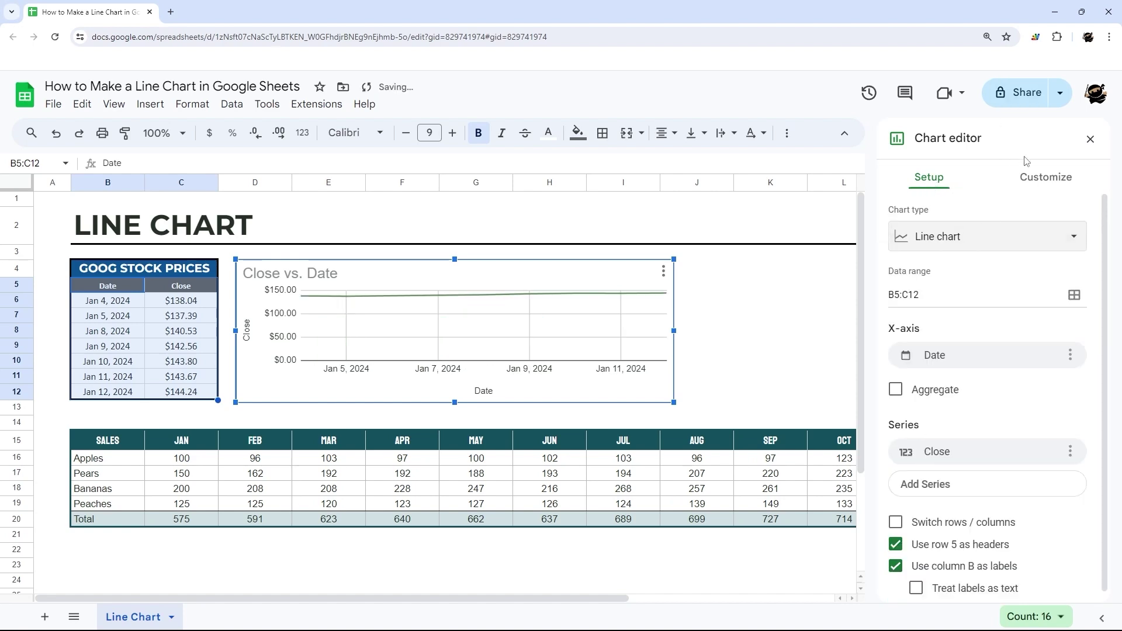
Close the chart editor, reopen it from the chart title, and look over the setup and customization options
left_click(1091, 140)
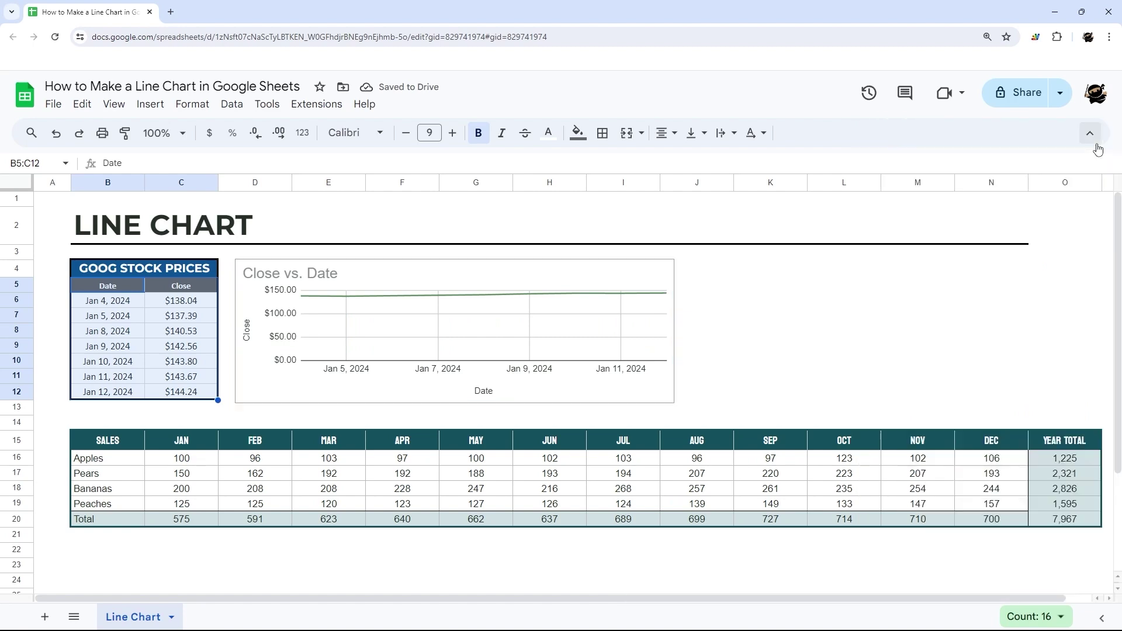
left_click(878, 315)
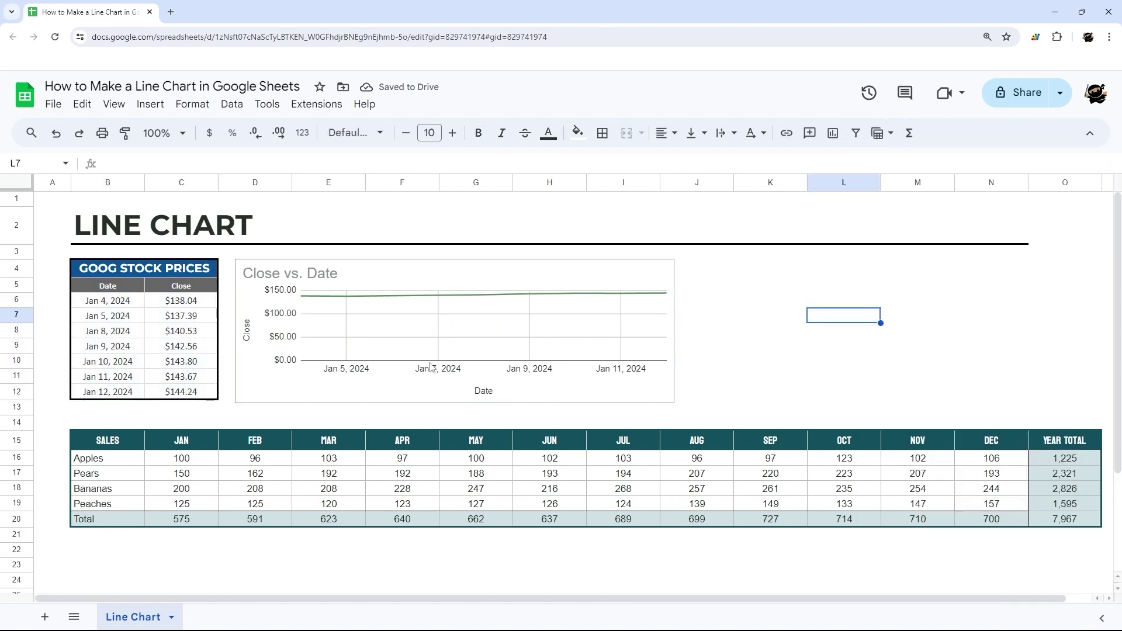
double_click(473, 277)
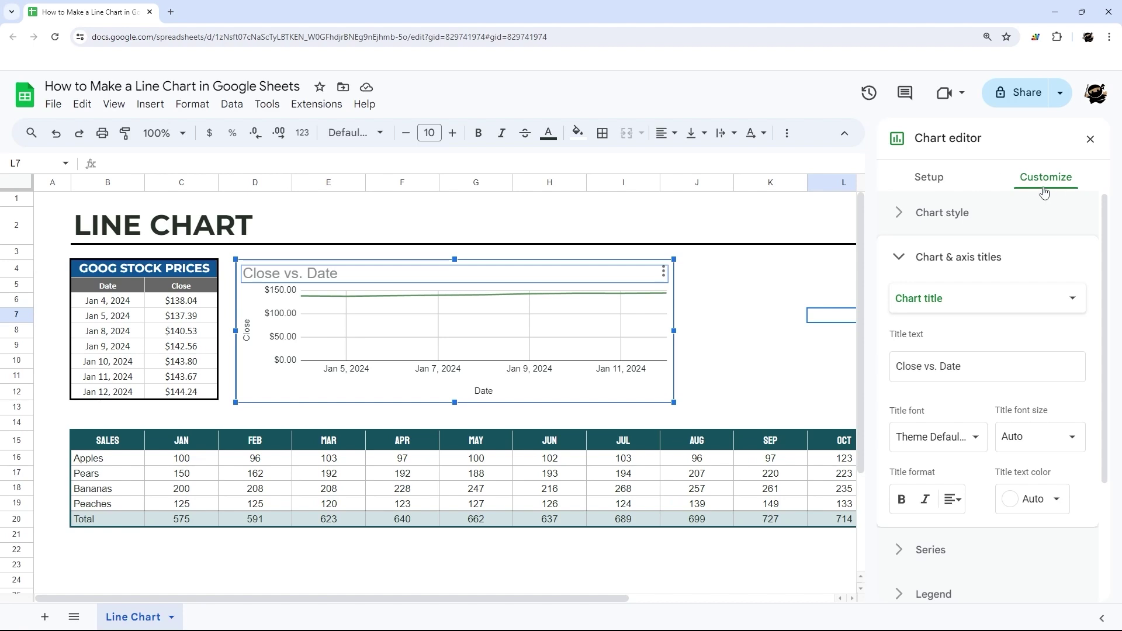
left_click(919, 178)
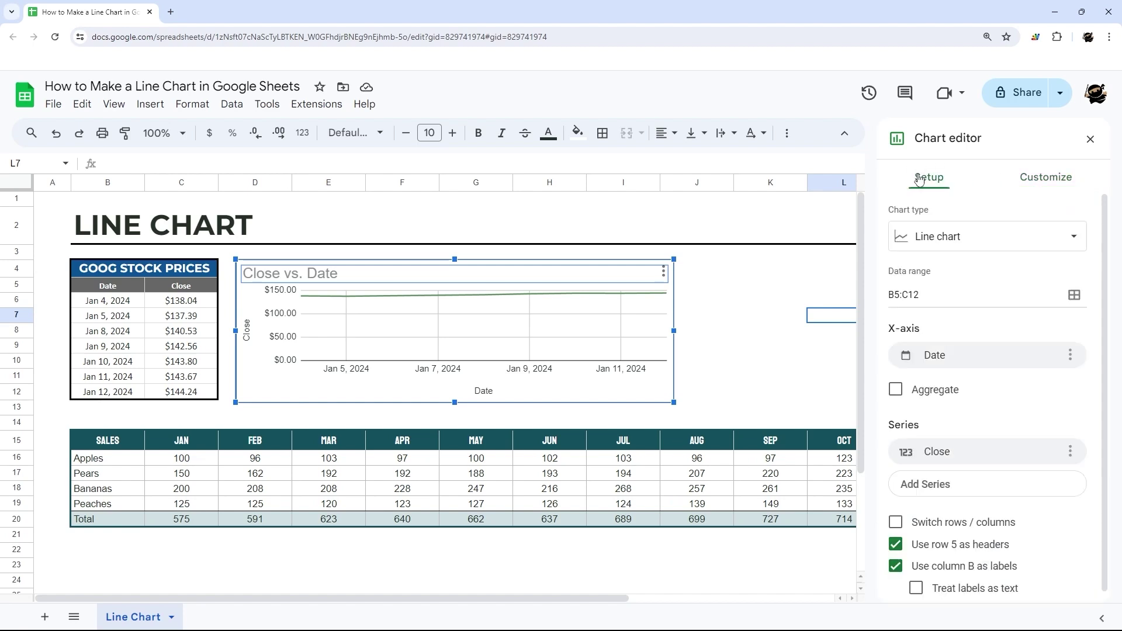
left_click(1040, 178)
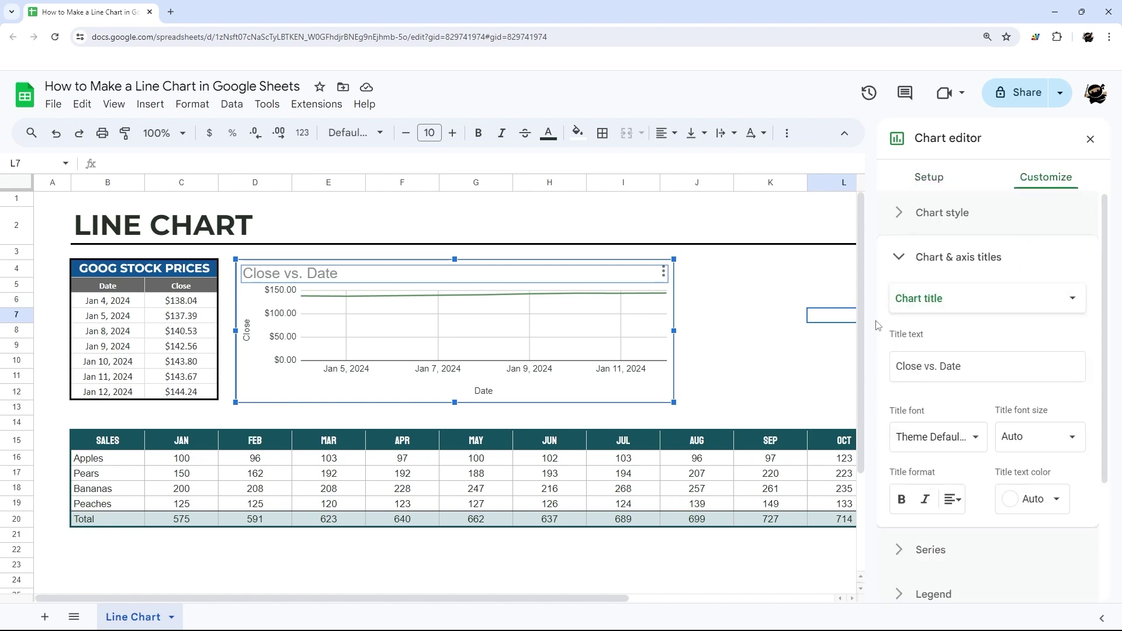
scroll(982, 435, "down", 3)
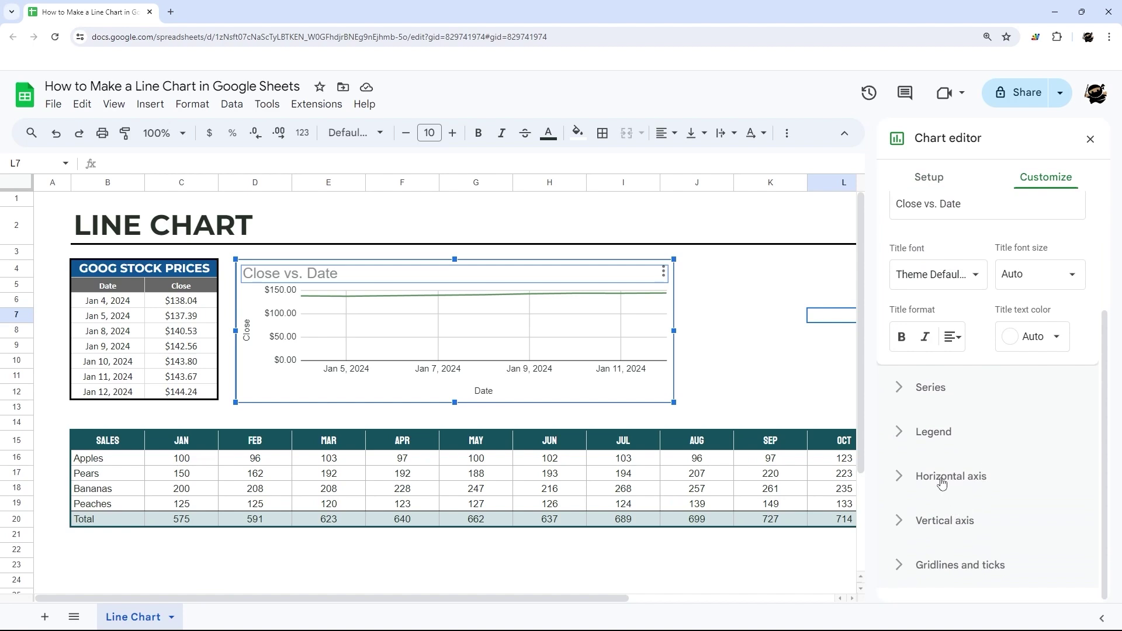
Examine the chart's data range, x-axis and series setup, and view the data range selection dialog without changing it
left_click(937, 178)
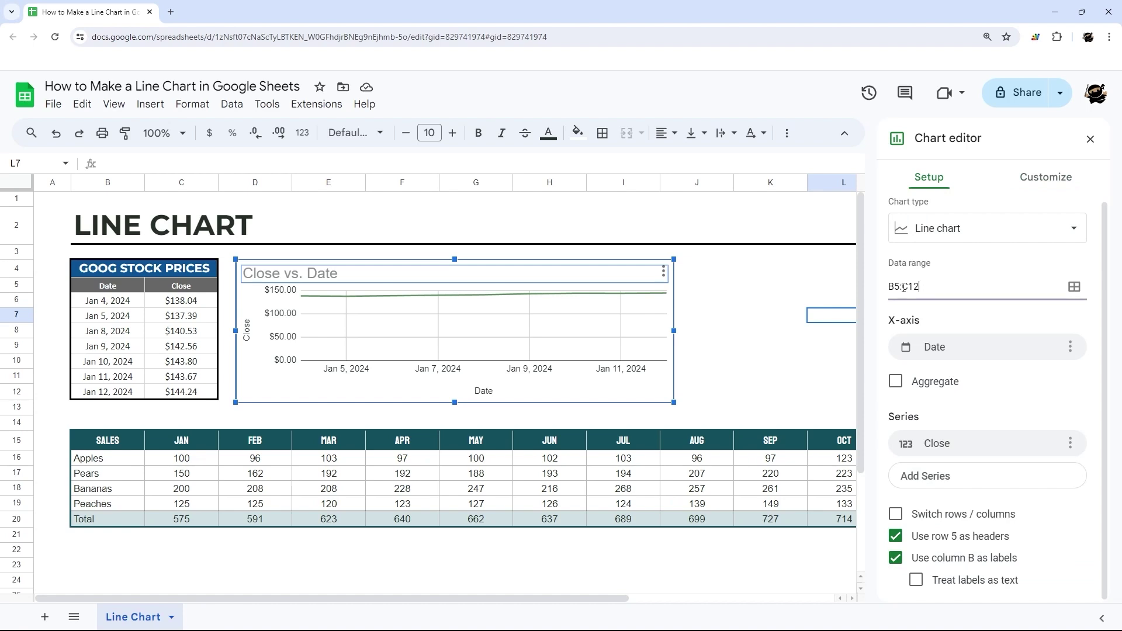
left_click_drag(923, 288, 885, 297)
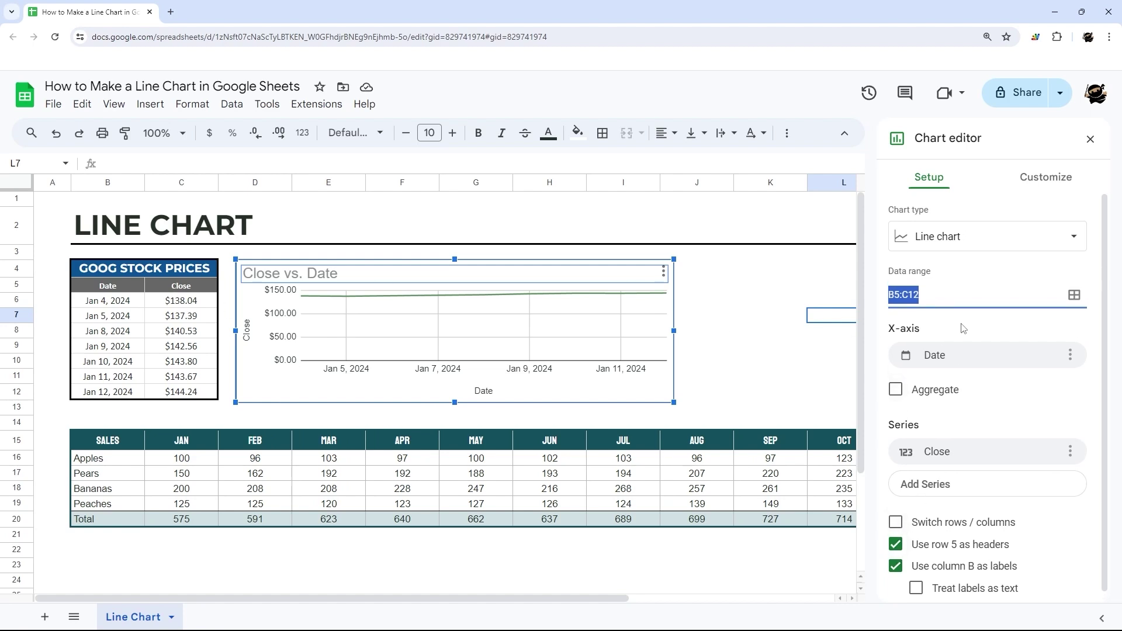
left_click(934, 290)
left_click_drag(938, 294, 869, 295)
left_click(1076, 297)
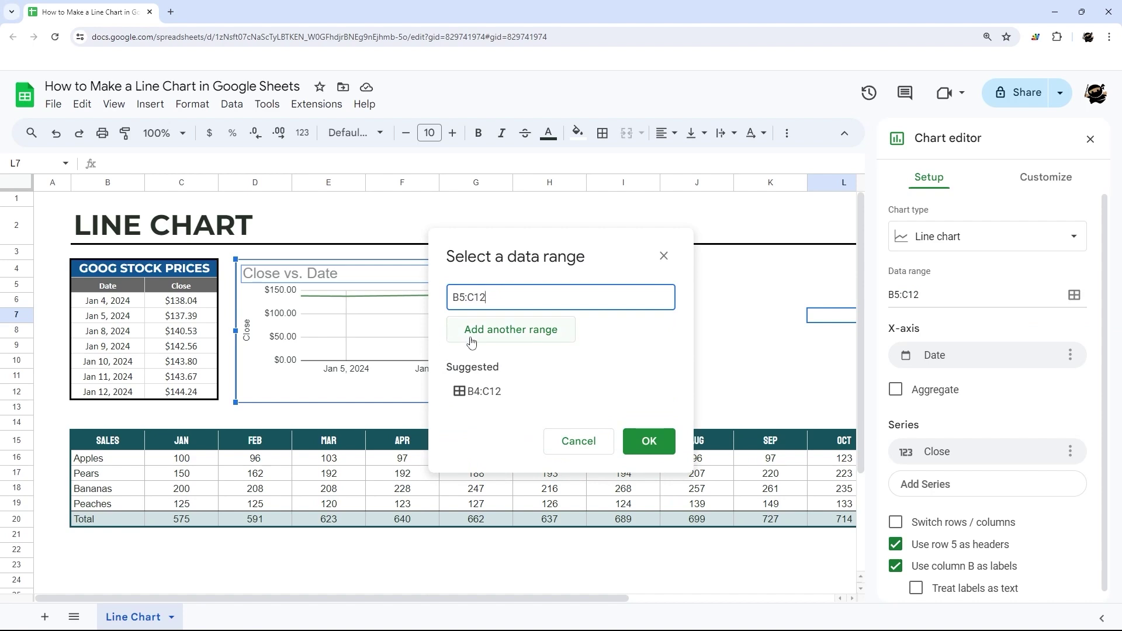
left_click(574, 443)
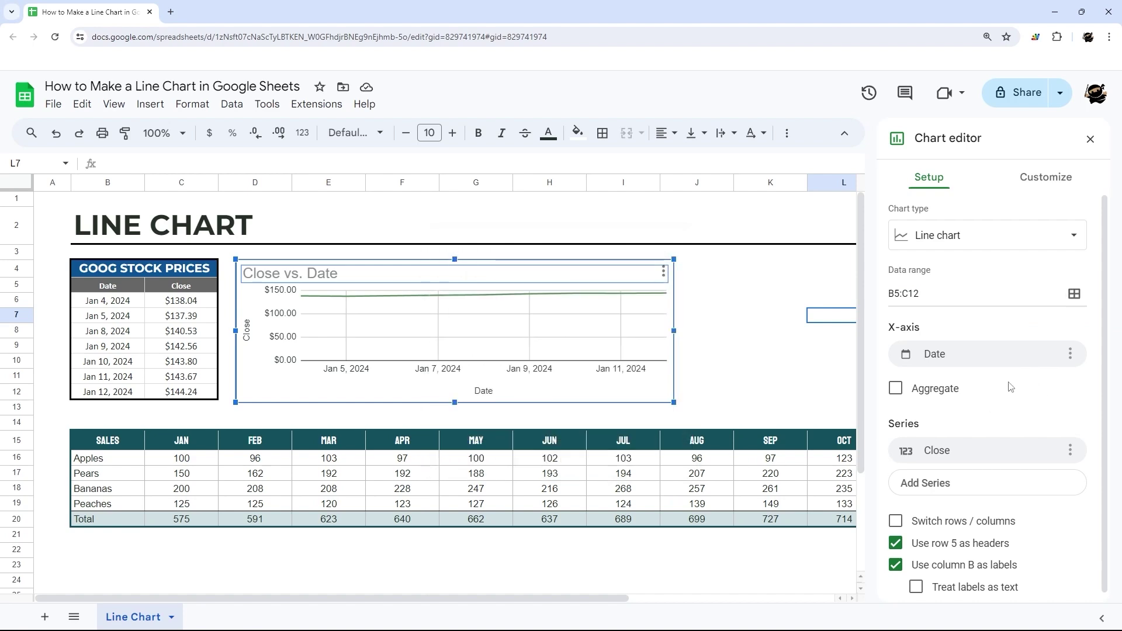
scroll(1000, 373, "down", 1)
scroll(988, 263, "up", 1)
Set the chart's background color and border color to the lightest gray in the chart style settings
left_click(1051, 175)
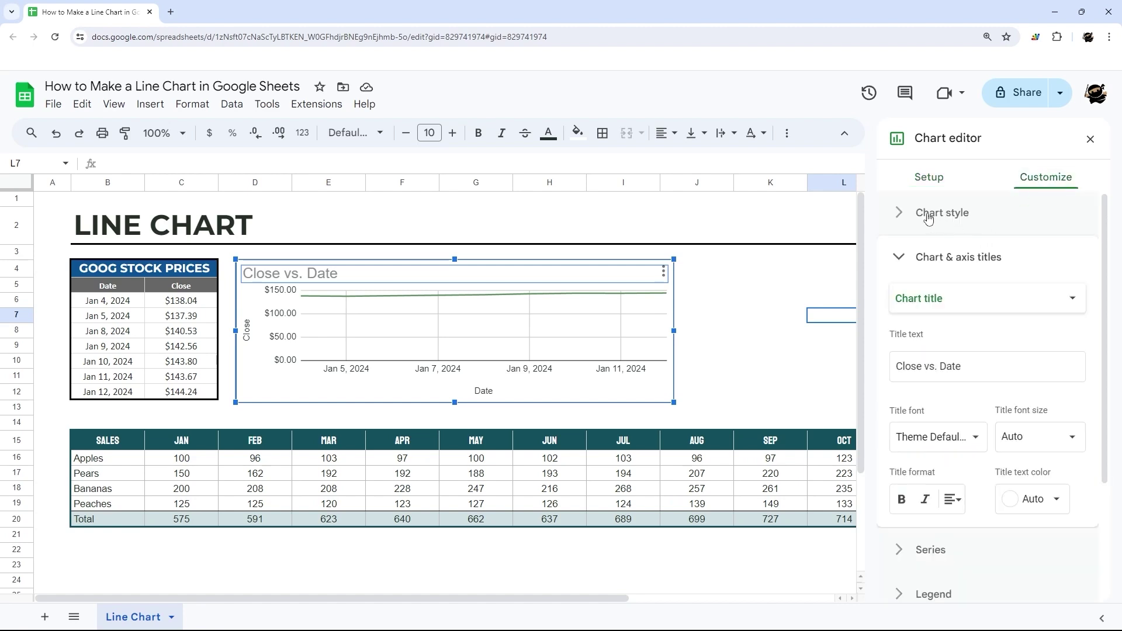
left_click(935, 221)
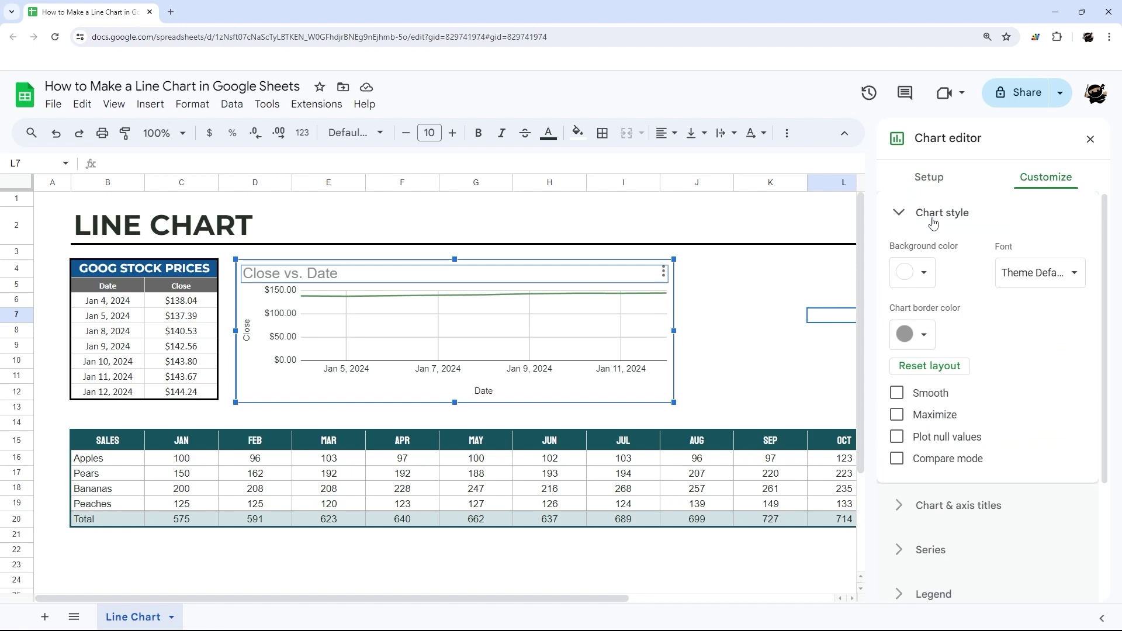
left_click(1017, 274)
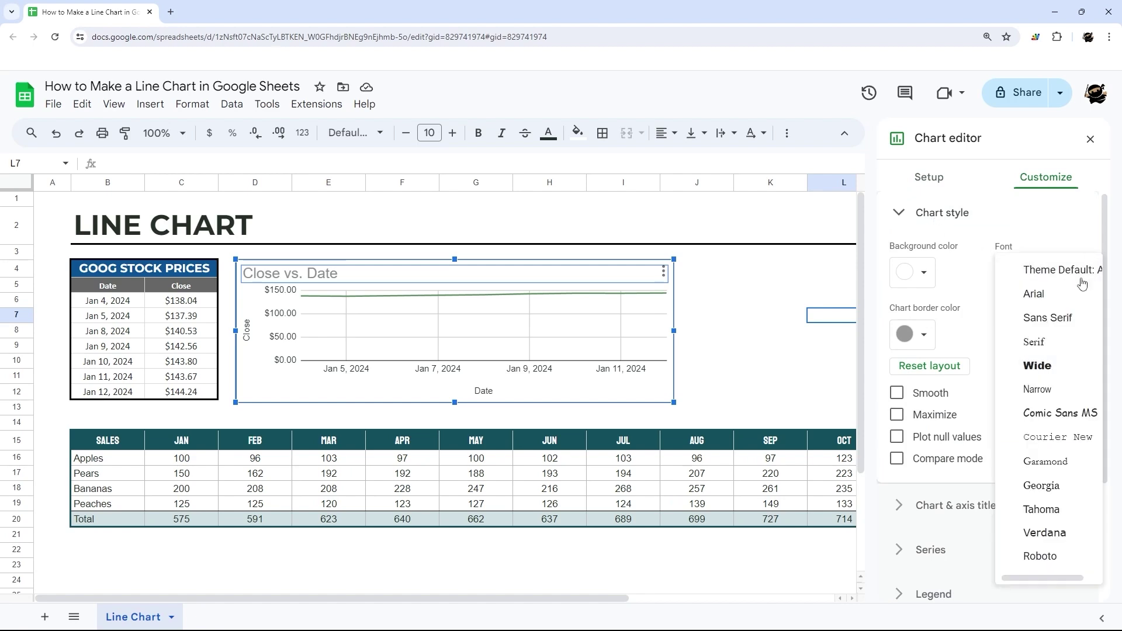
left_click(957, 287)
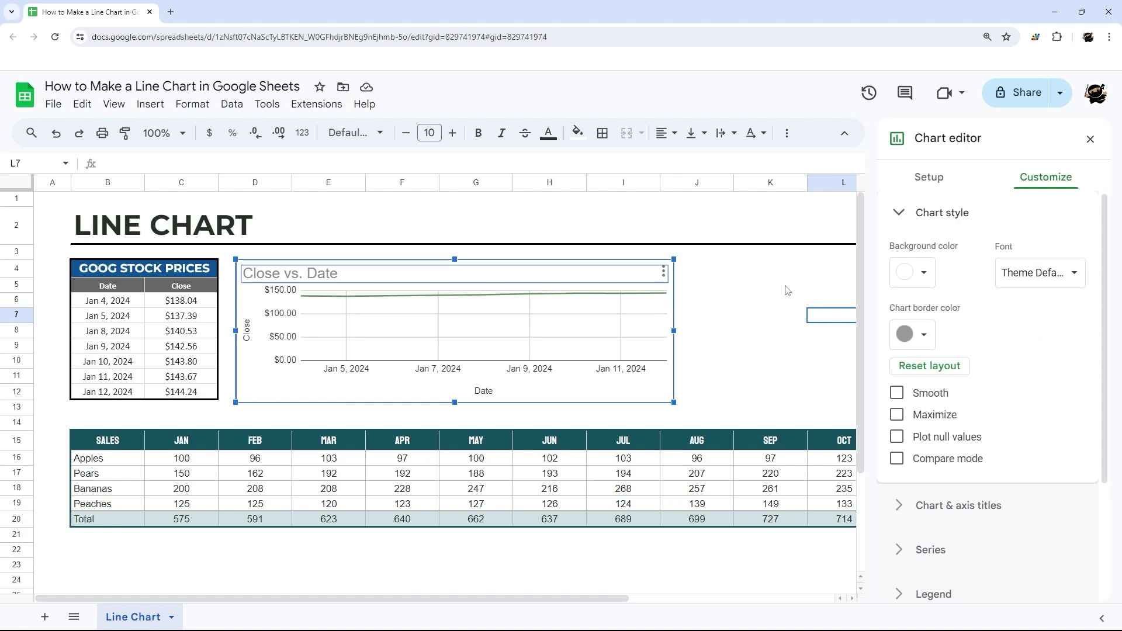
left_click(908, 279)
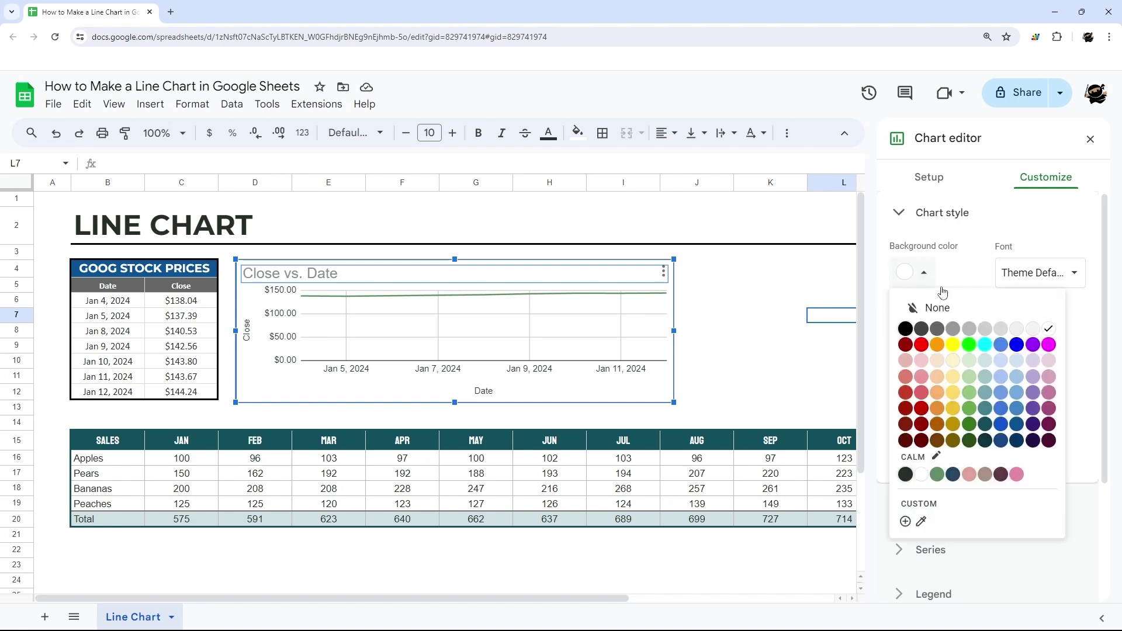
left_click(1031, 331)
left_click(916, 338)
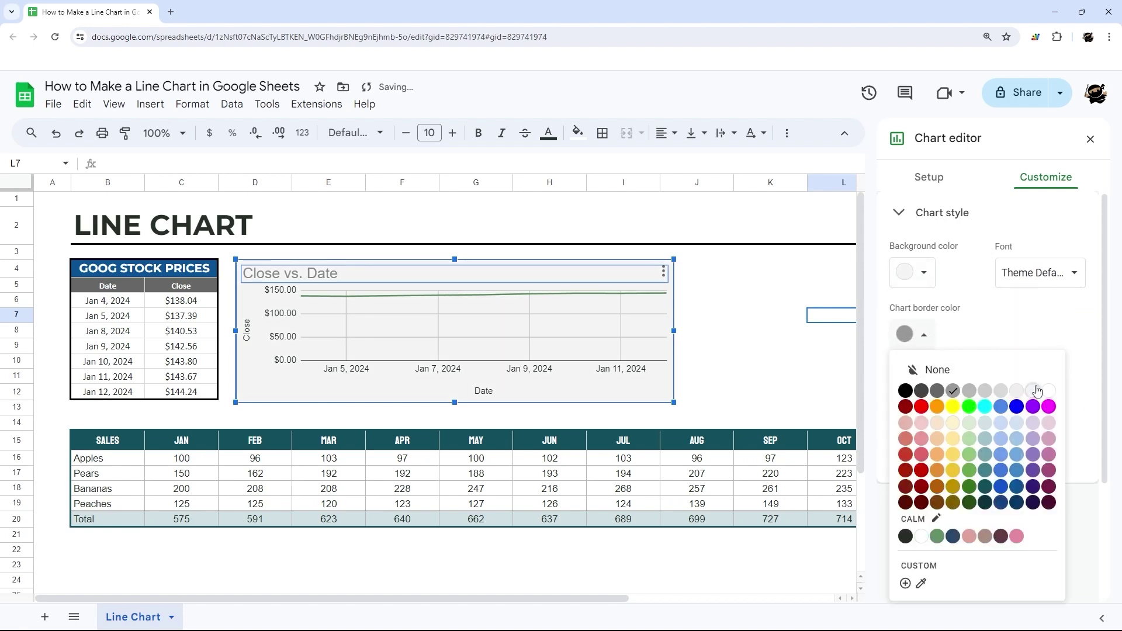
left_click(859, 345)
left_click(777, 332)
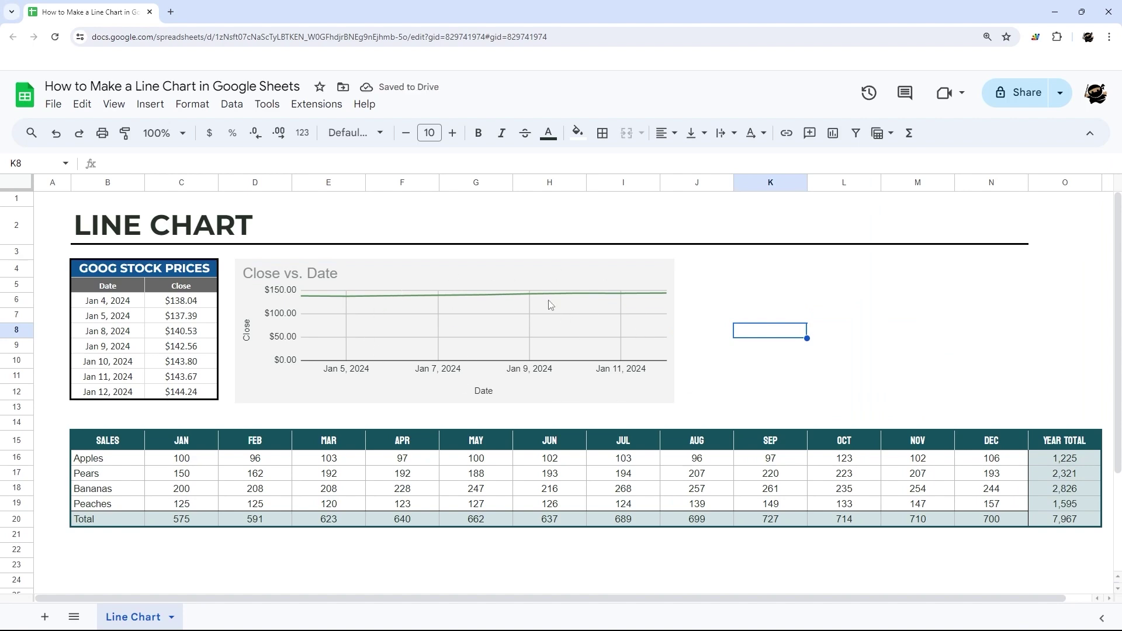
Change the chart's background and border colors to light blue (#cfe2f3) in the chart style settings
double_click(571, 275)
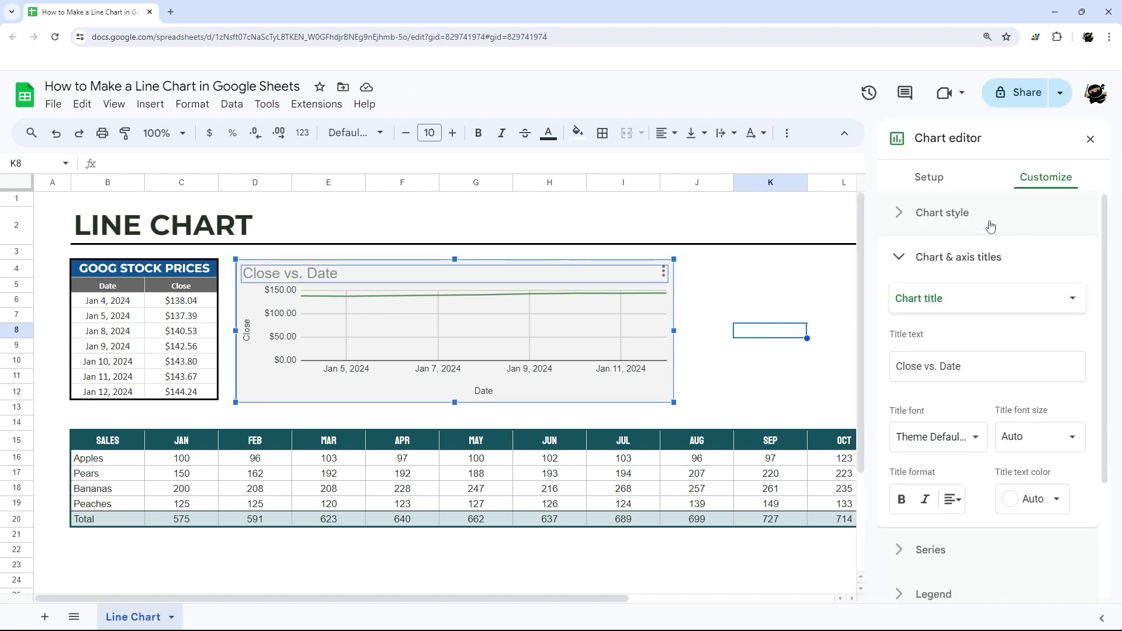
left_click(955, 214)
left_click(915, 280)
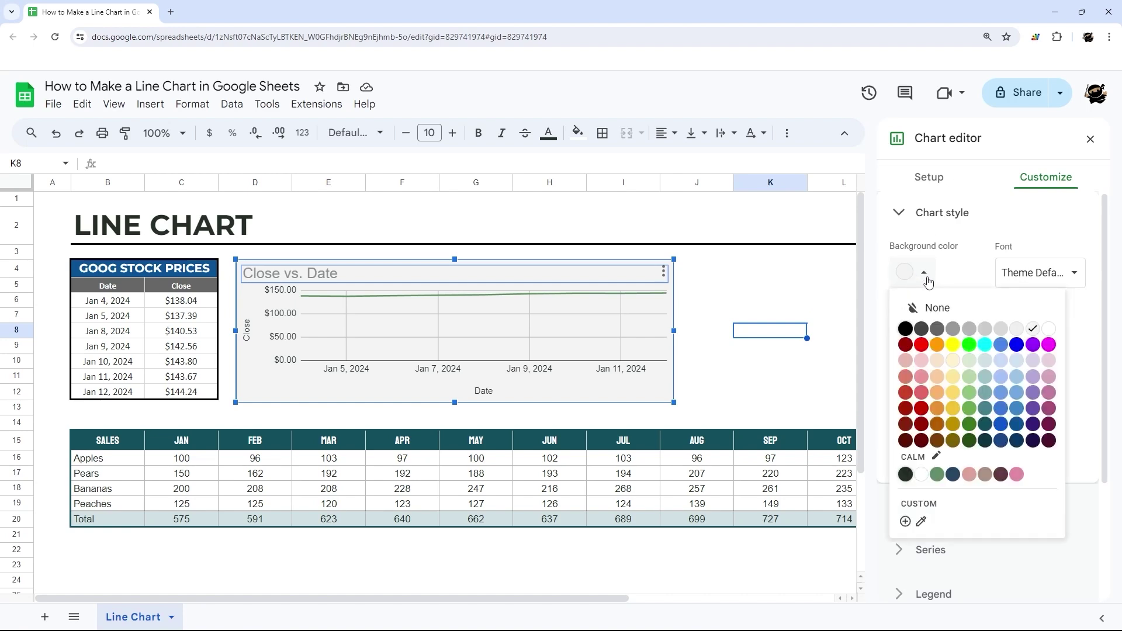
left_click(1019, 369)
left_click(925, 344)
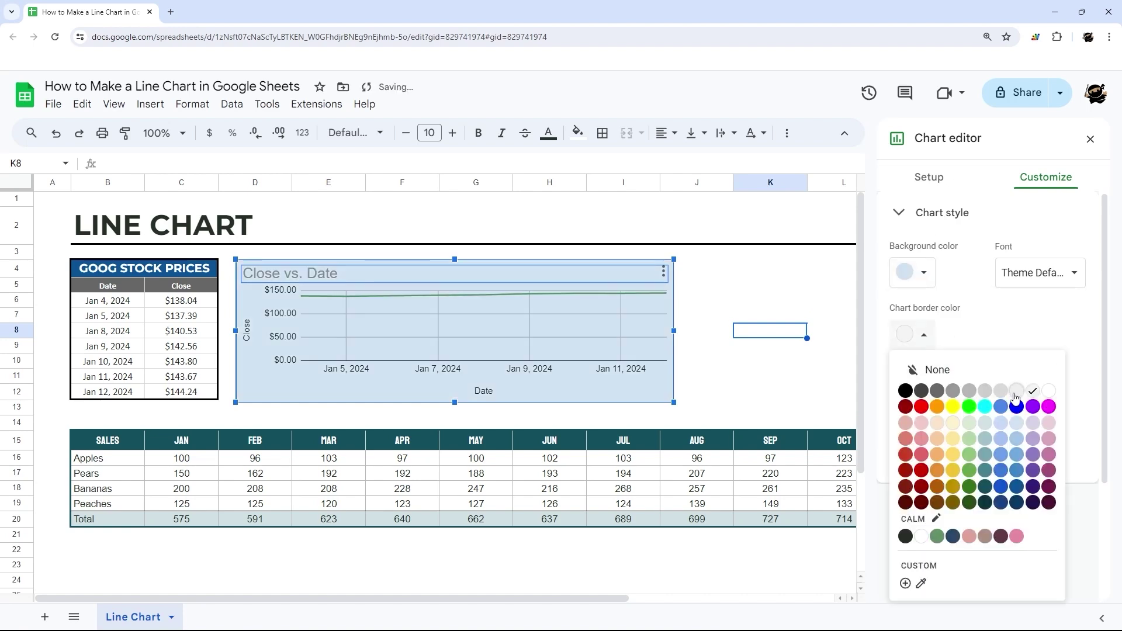
left_click(1017, 427)
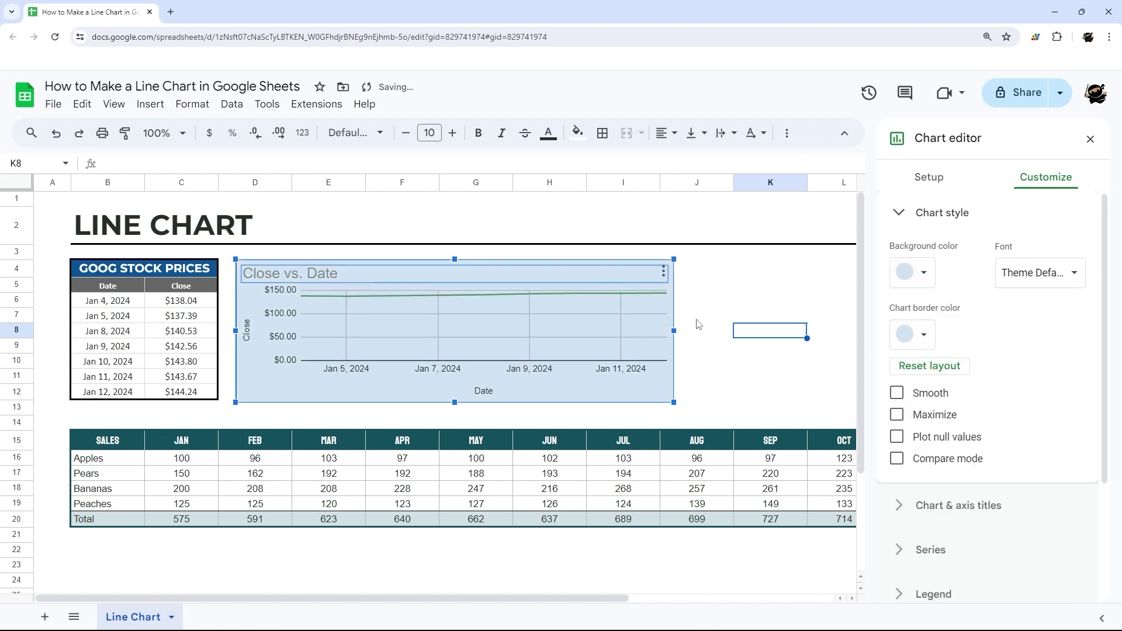
left_click(921, 272)
left_click(903, 518)
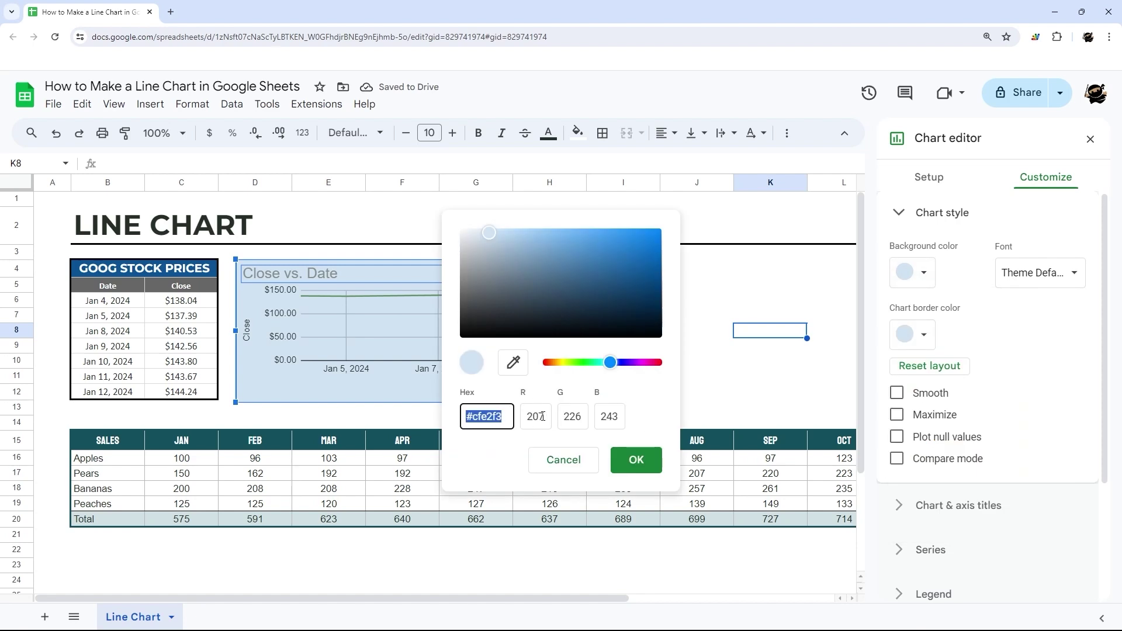
left_click(577, 459)
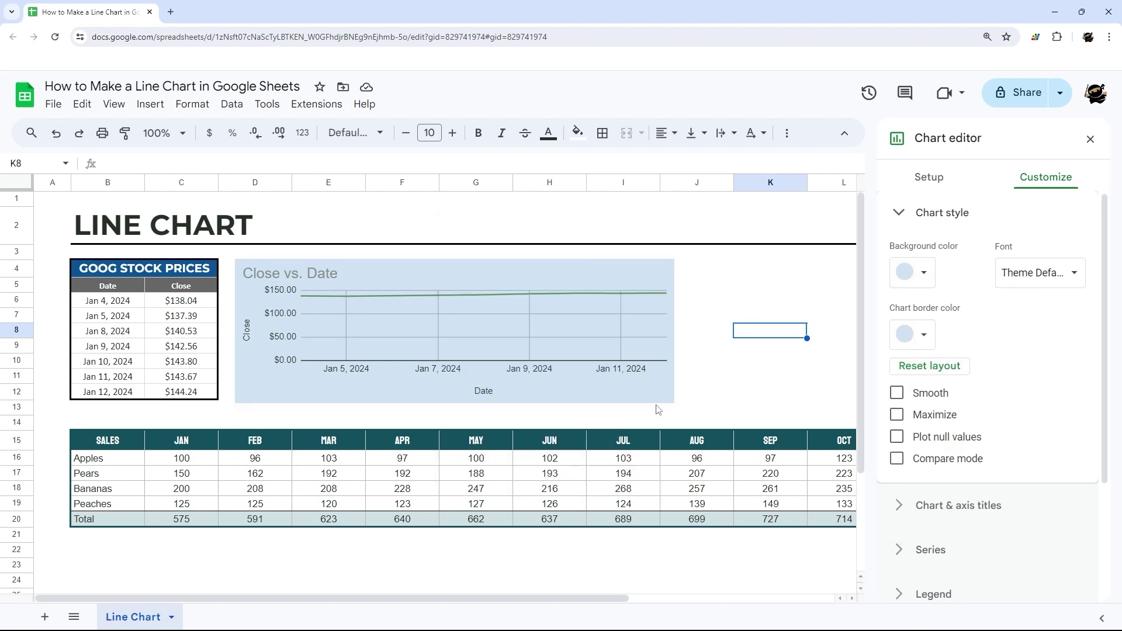
Set both the chart's background color and its border color back to the lightest gray
left_click(923, 271)
left_click(1033, 328)
left_click(929, 336)
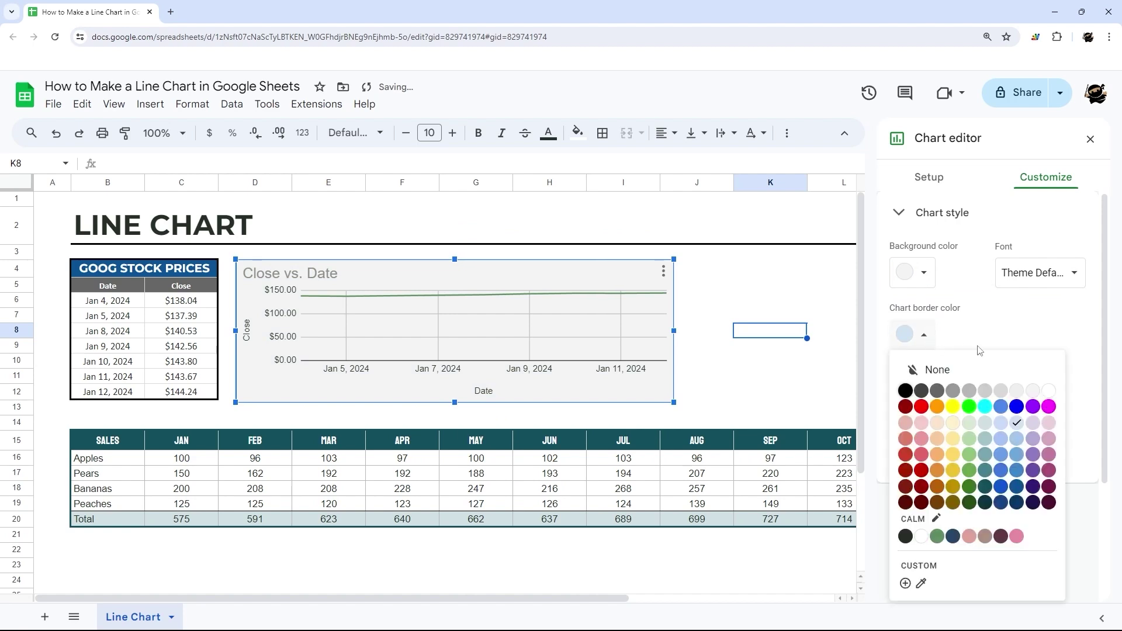
left_click(1033, 391)
Try the Smooth and Maximize chart style options one at a time, turning each off again
scroll(953, 338, "down", 1)
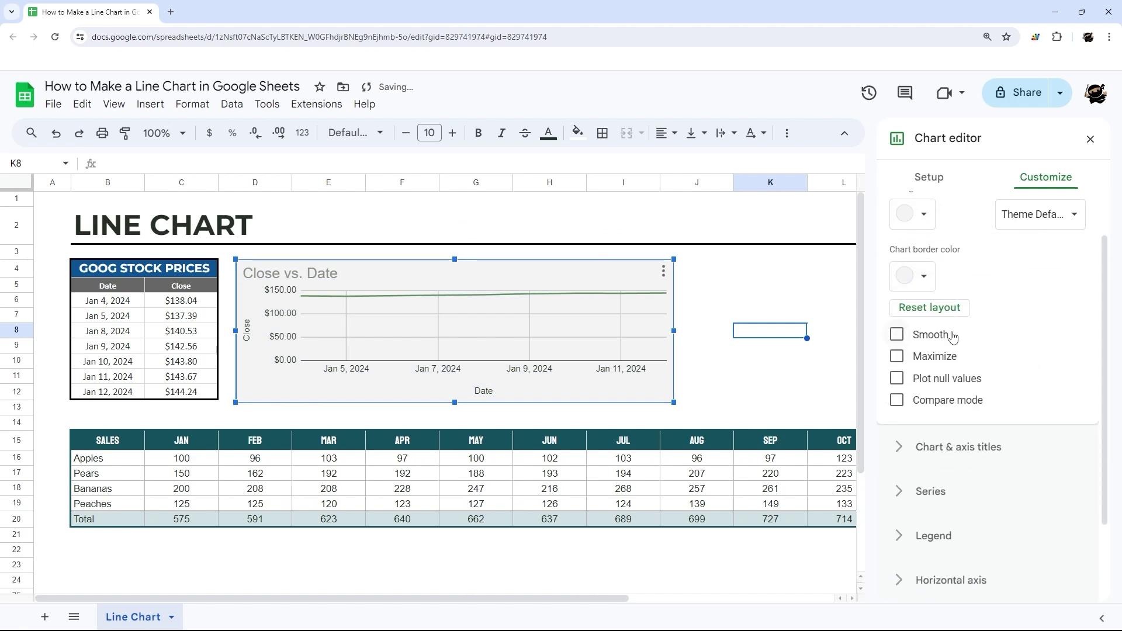
left_click(898, 336)
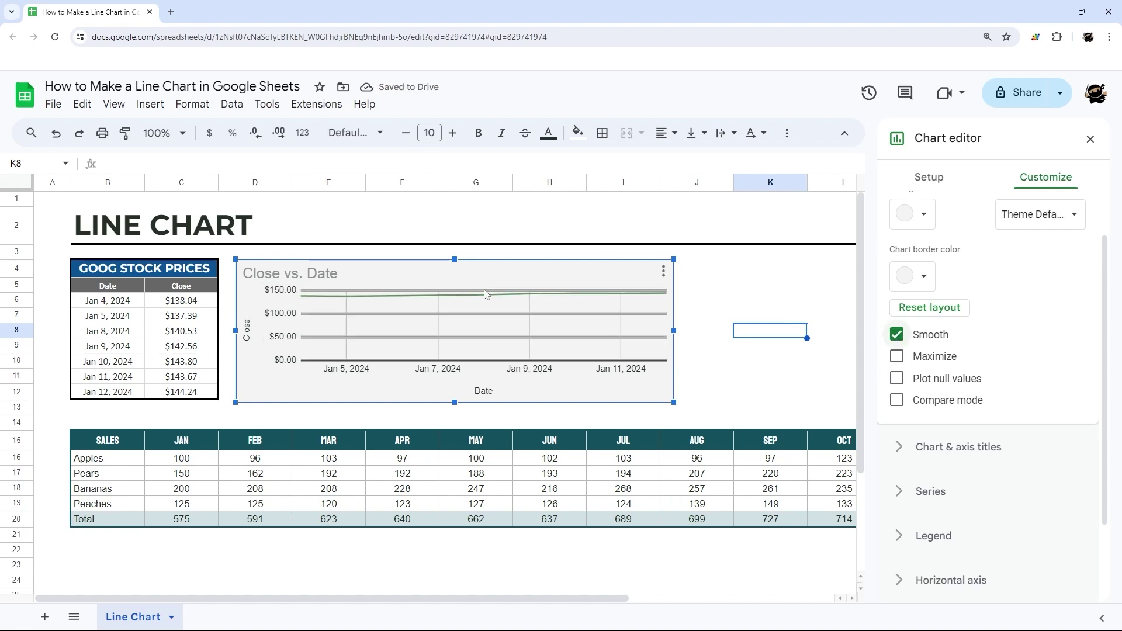
left_click(898, 336)
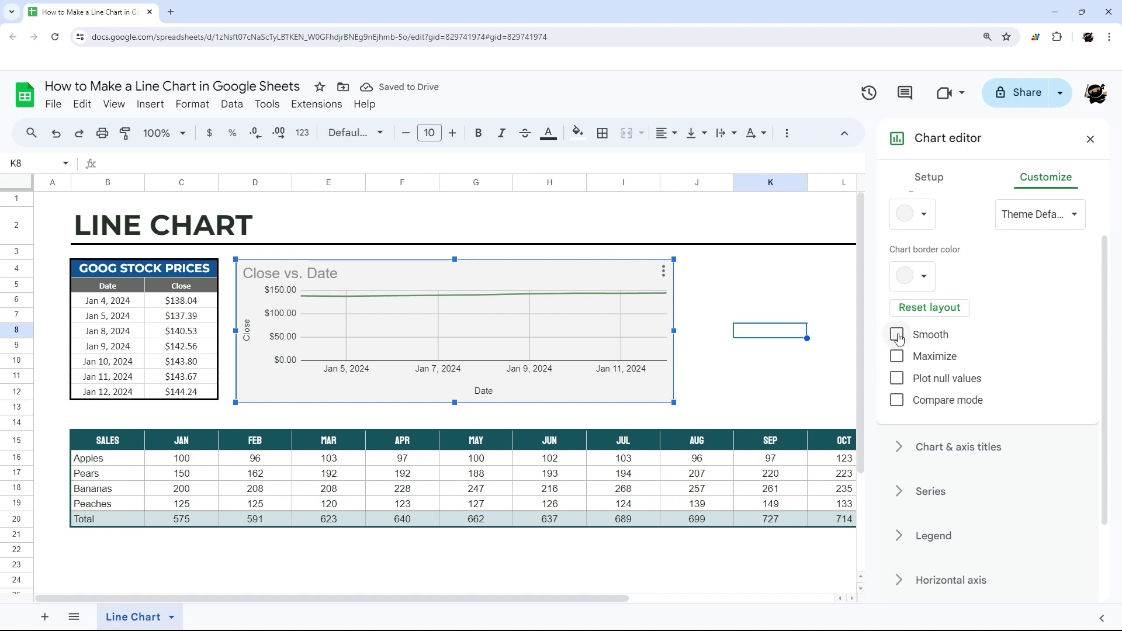
left_click(897, 356)
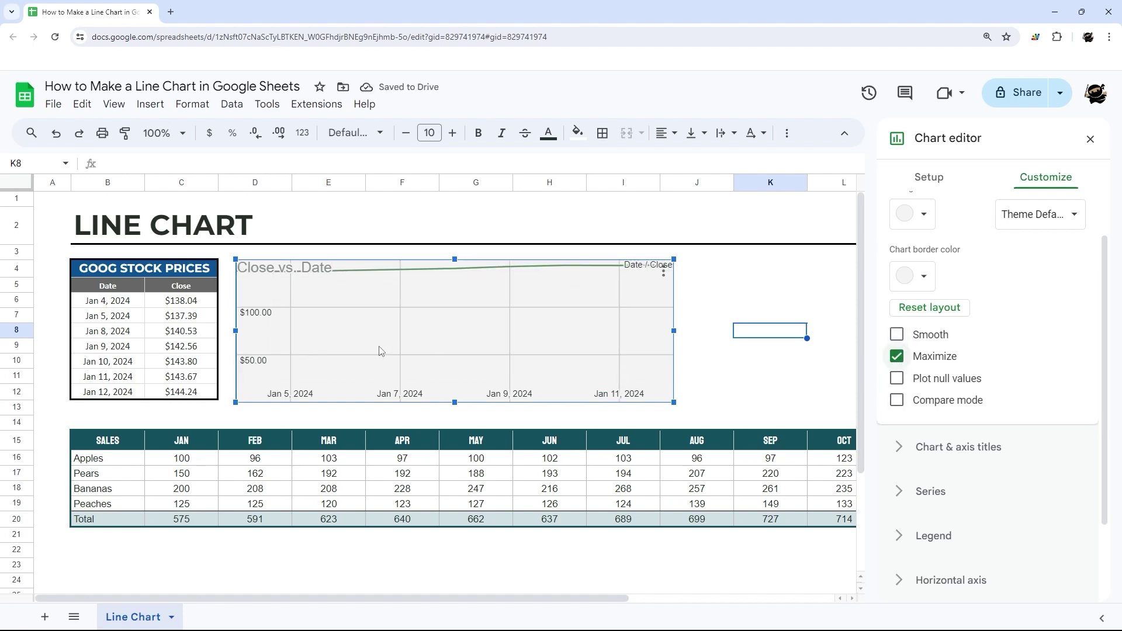
left_click(898, 356)
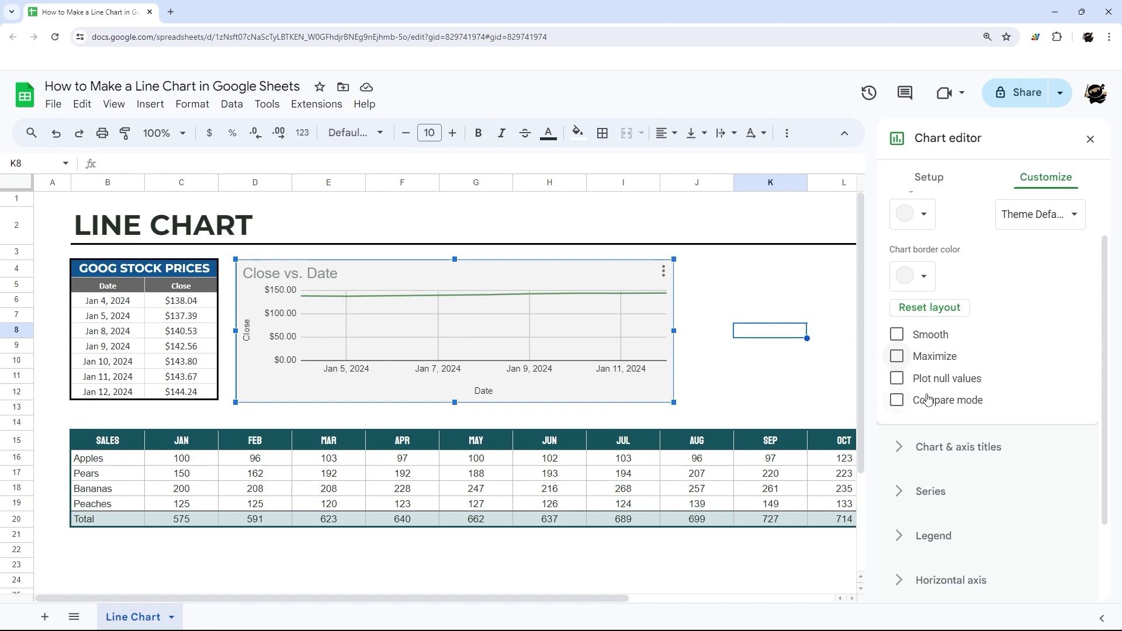
Delete the horizontal axis title "Date" from the chart
scroll(914, 403, "down", 1)
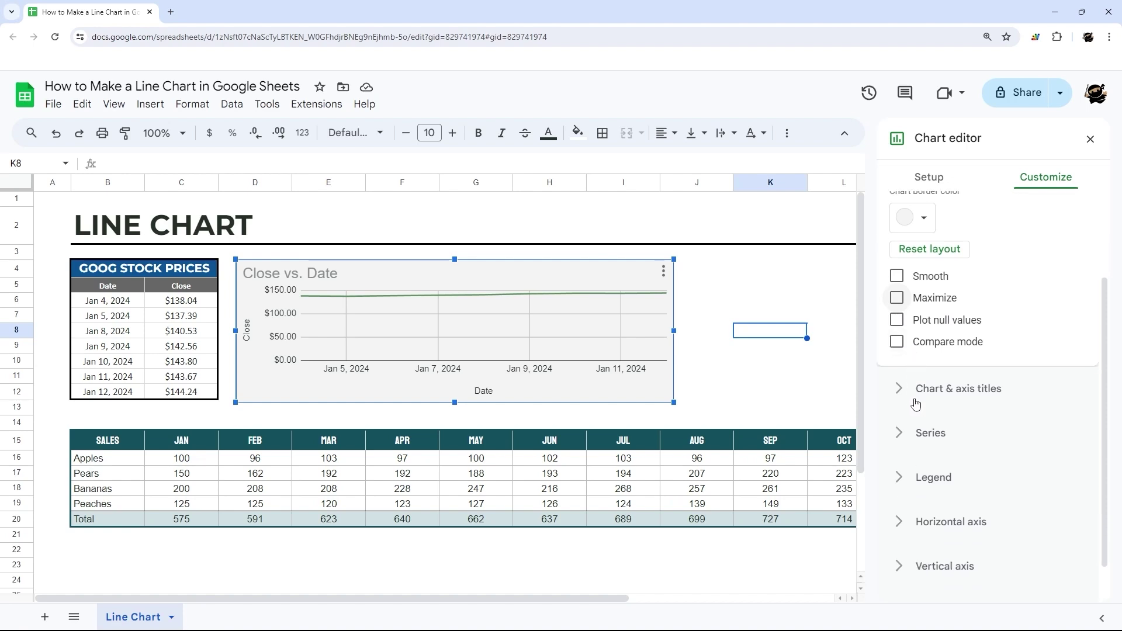
scroll(936, 322, "up", 3)
left_click(962, 218)
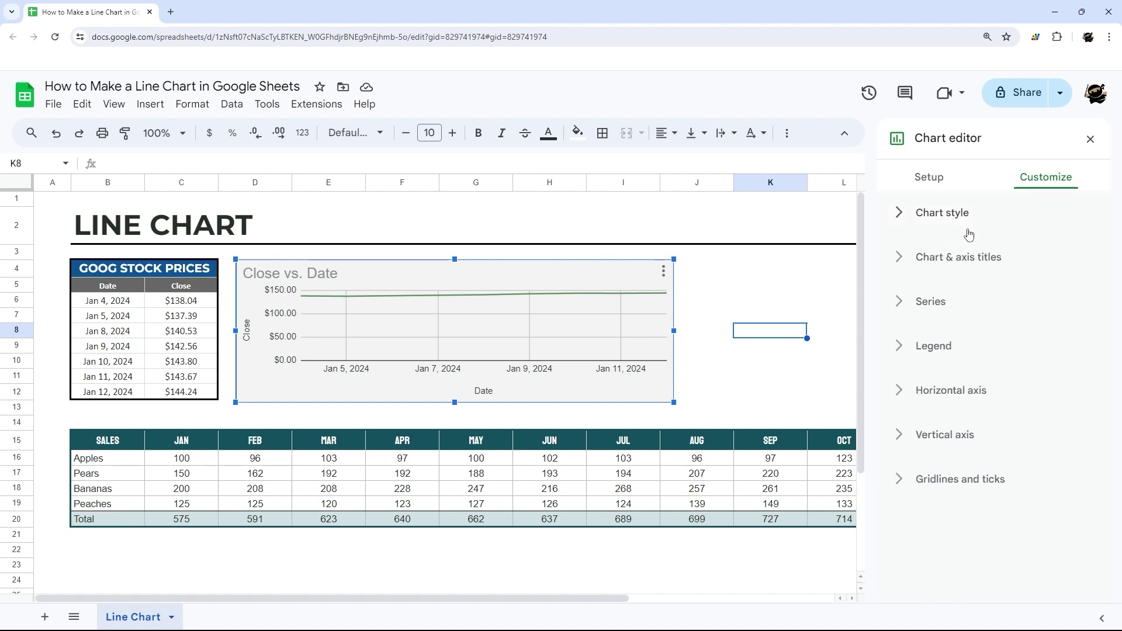
left_click(954, 260)
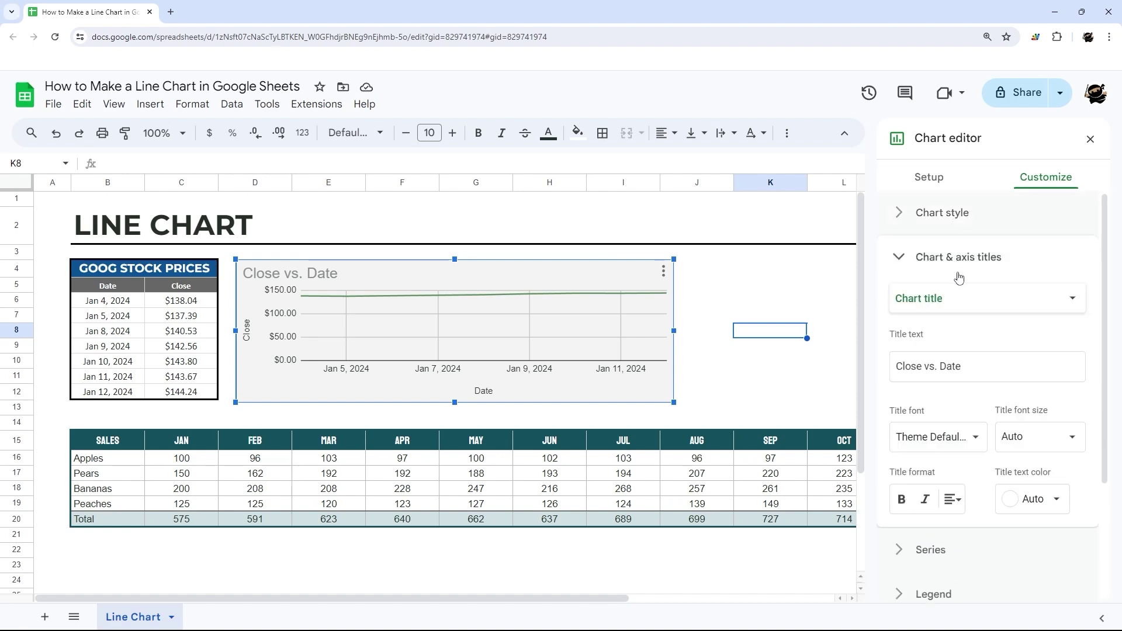
left_click(944, 299)
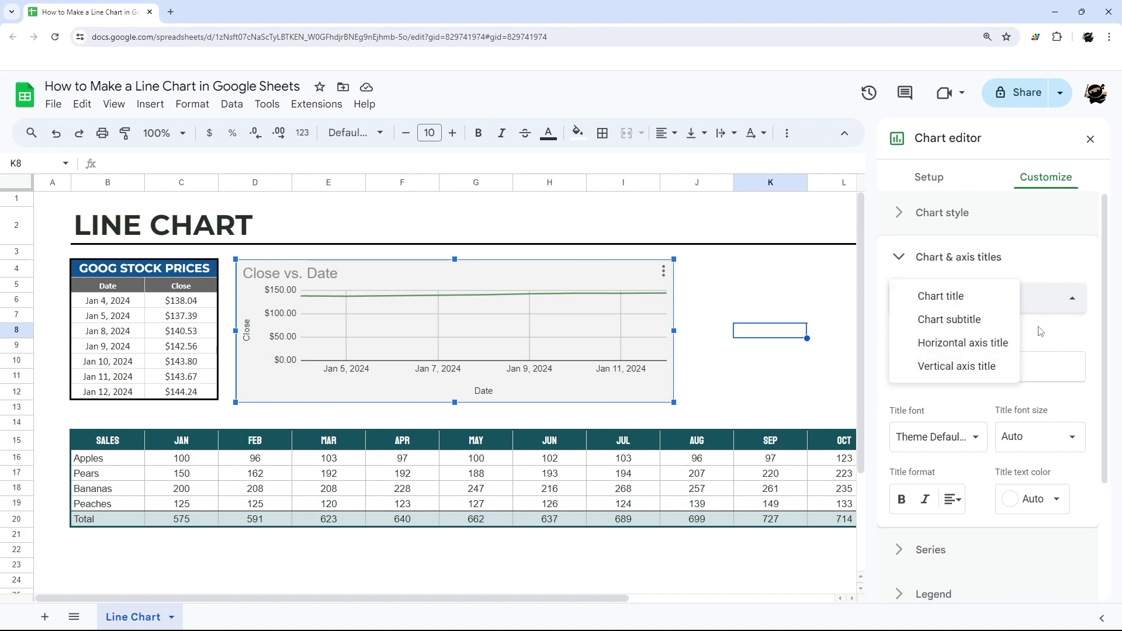
left_click(954, 343)
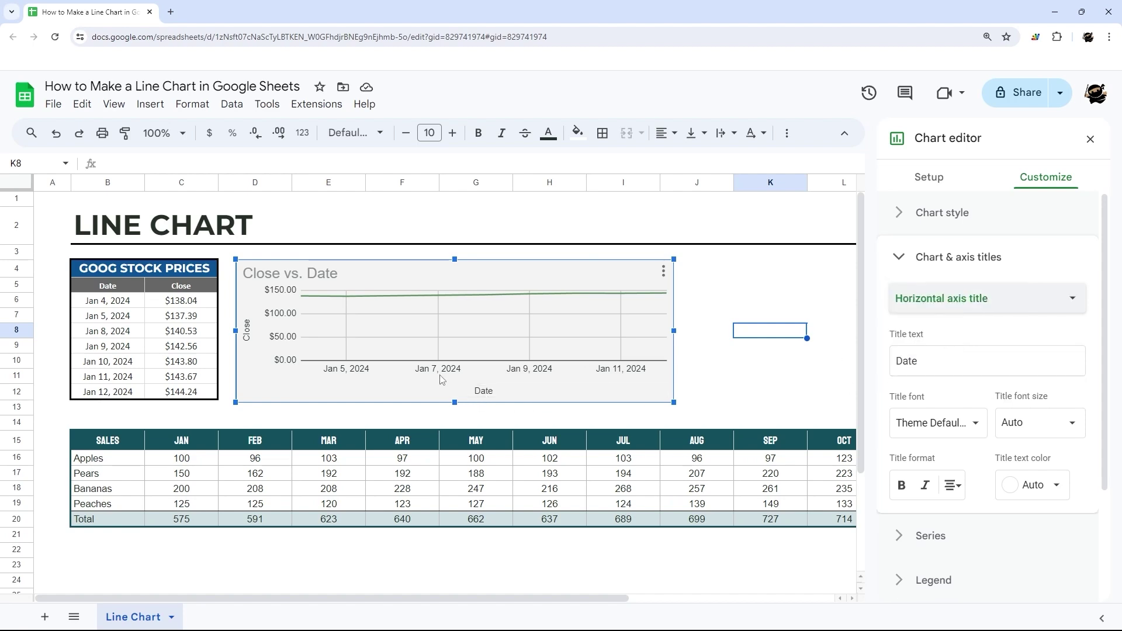
double_click(938, 355)
key("BackSpace")
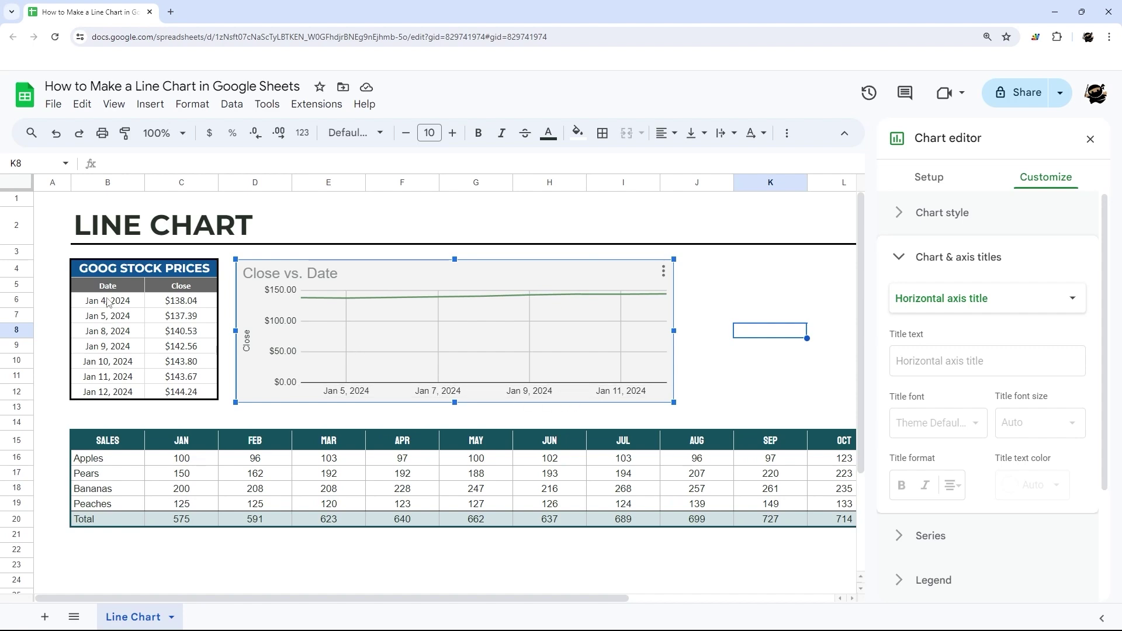
Select the dates in B6:B12, reopen the chart's setup and enable treating labels as text
left_click_drag(108, 302, 111, 391)
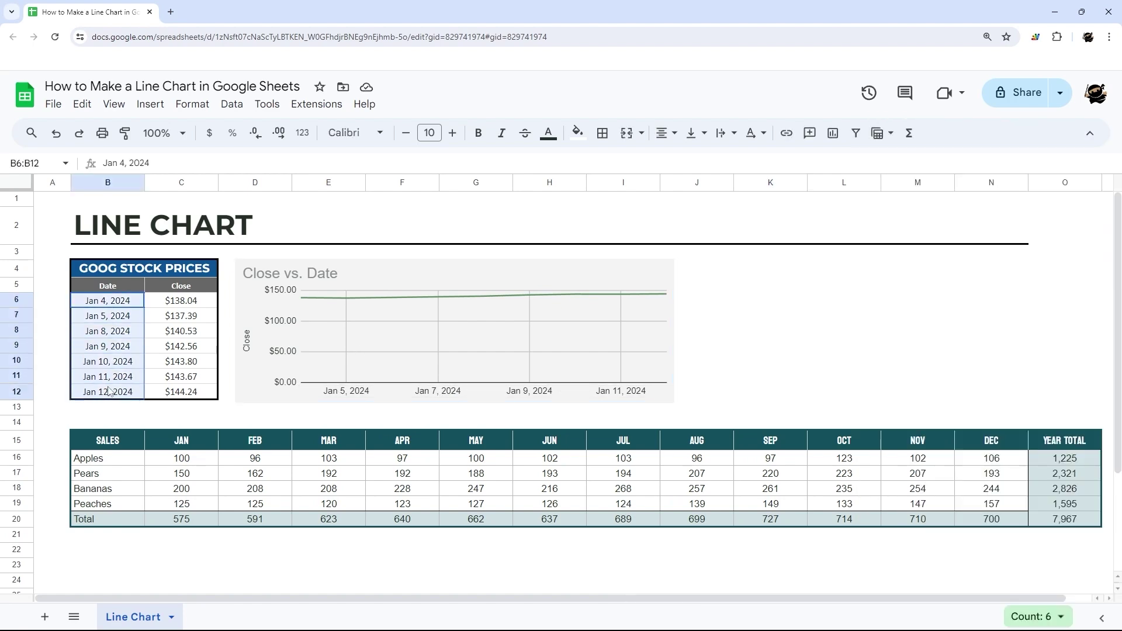
double_click(506, 292)
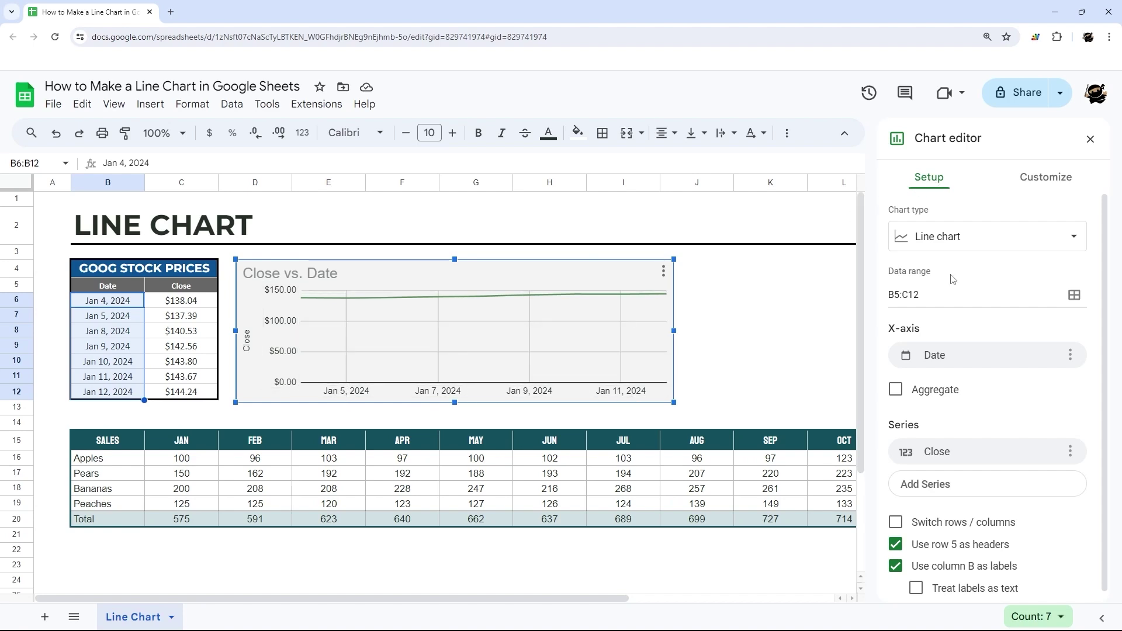
scroll(953, 279, "down", 1)
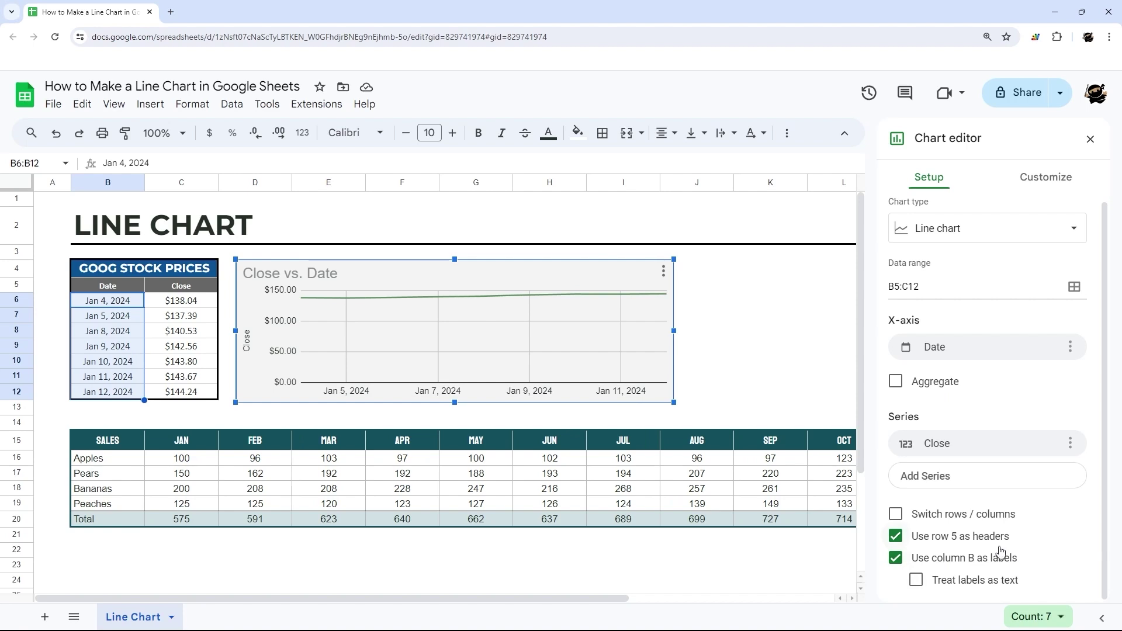
left_click(916, 581)
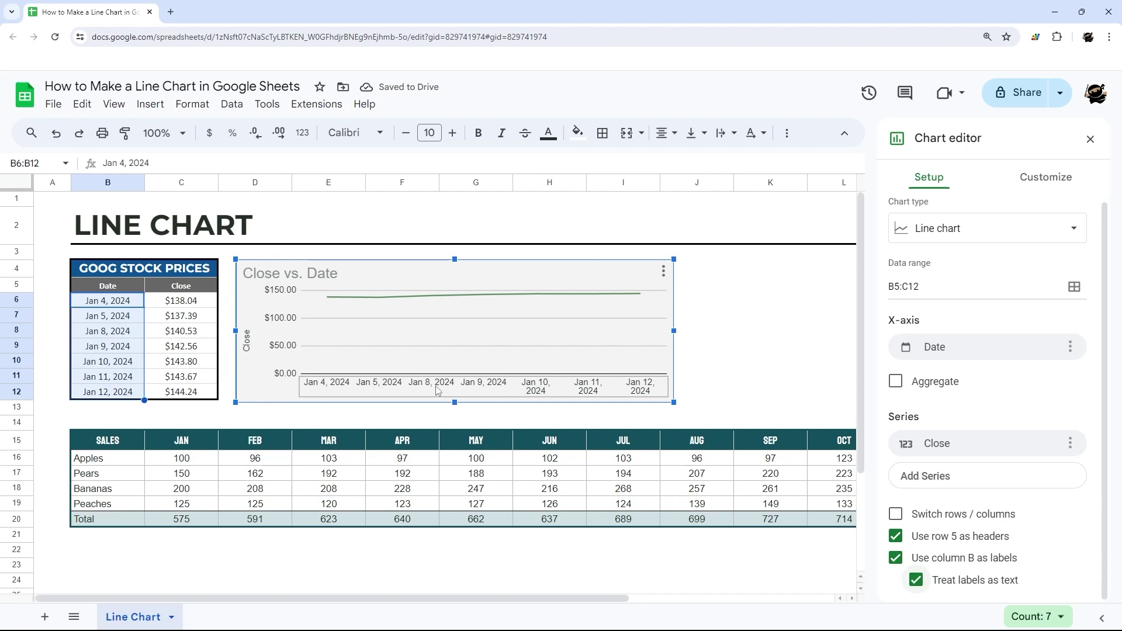
left_click(916, 580)
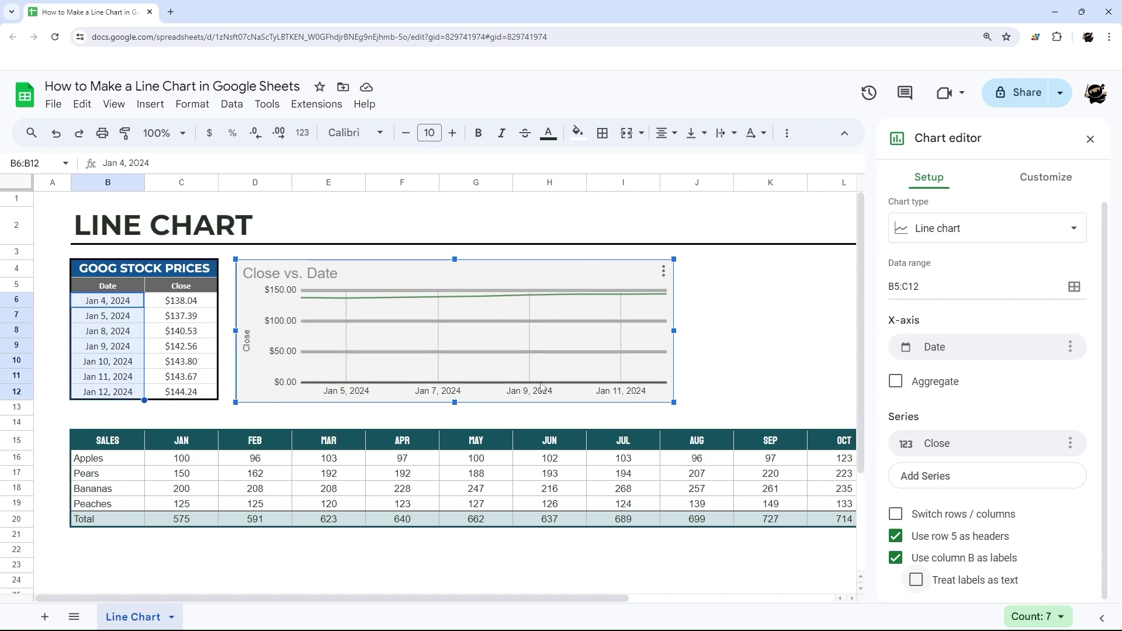
left_click(916, 582)
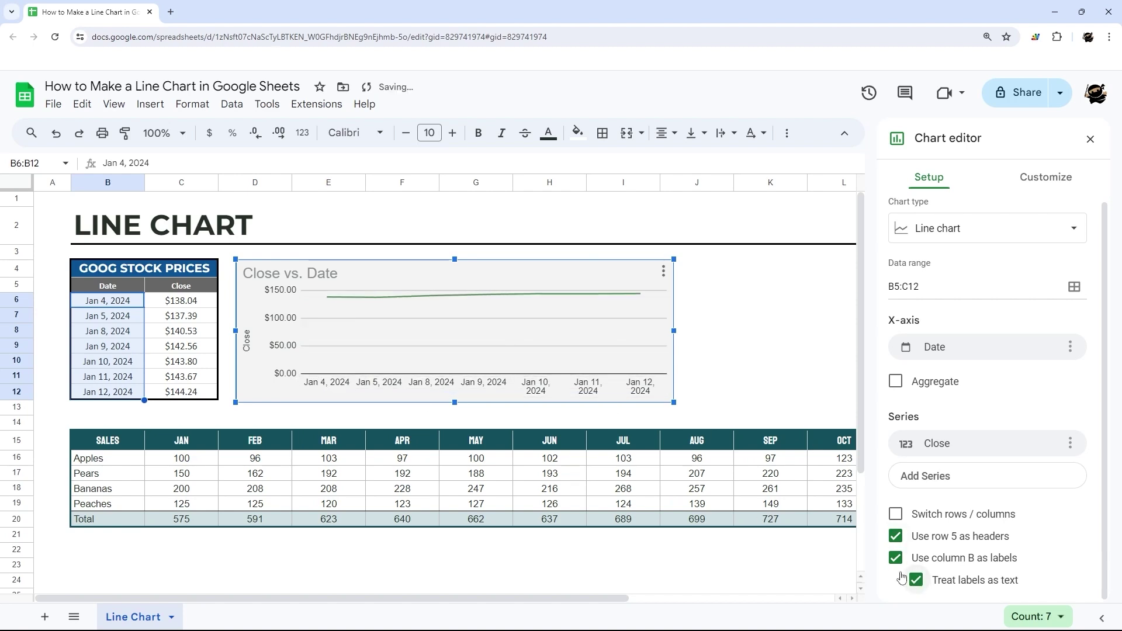
Replace the chart title text with "GOOGLE STOCK PRICE"
left_click(1046, 184)
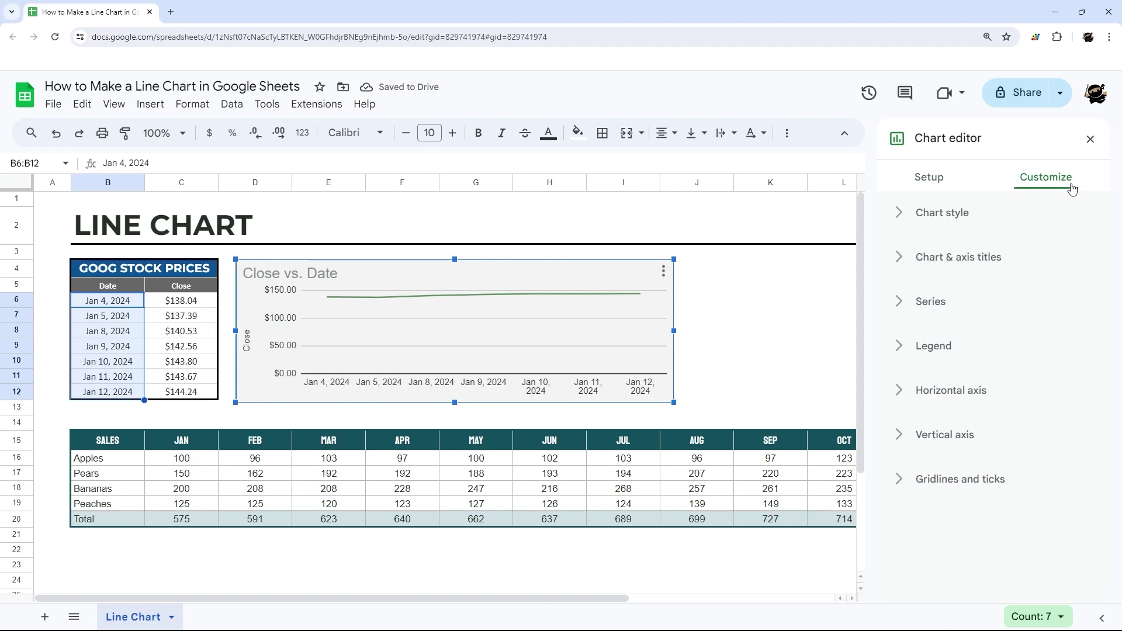
left_click(961, 260)
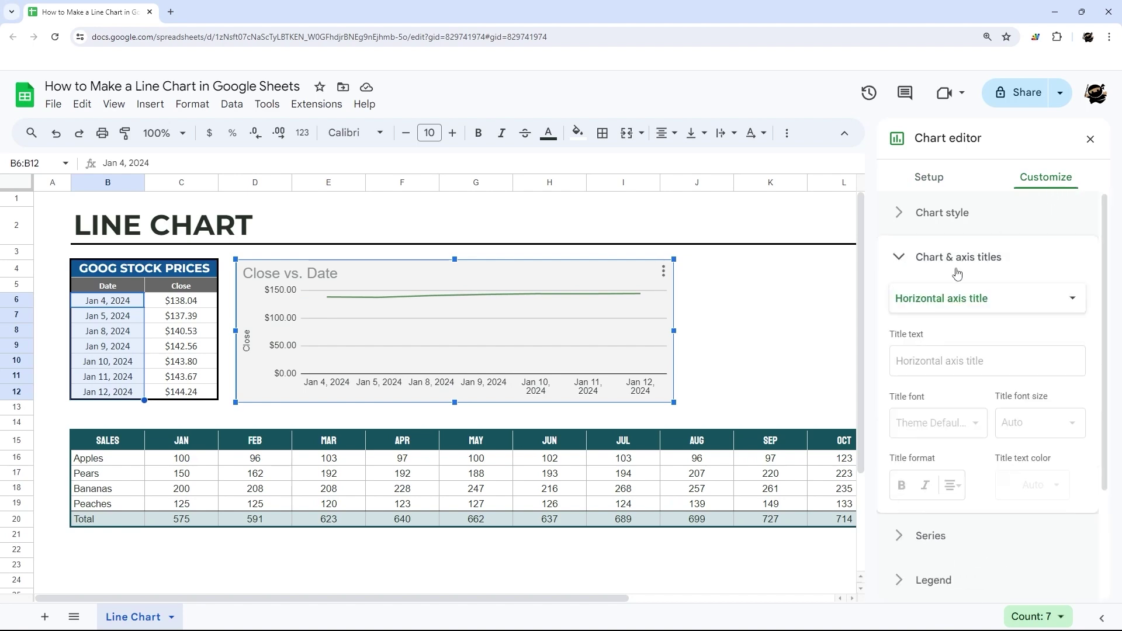
left_click(923, 299)
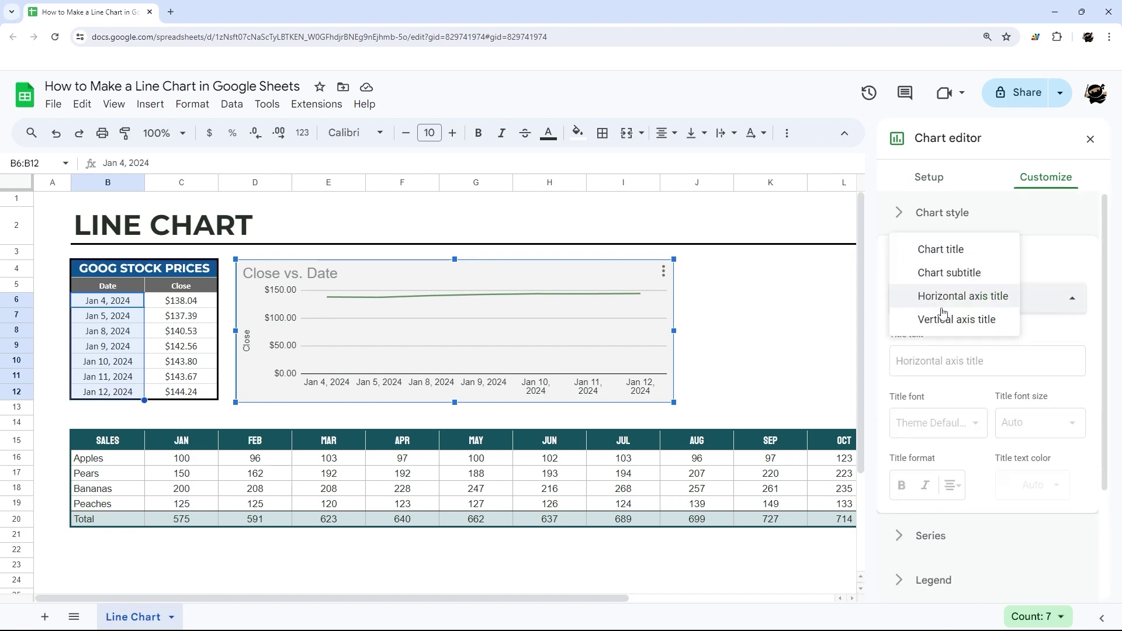
left_click(957, 251)
left_click(991, 368)
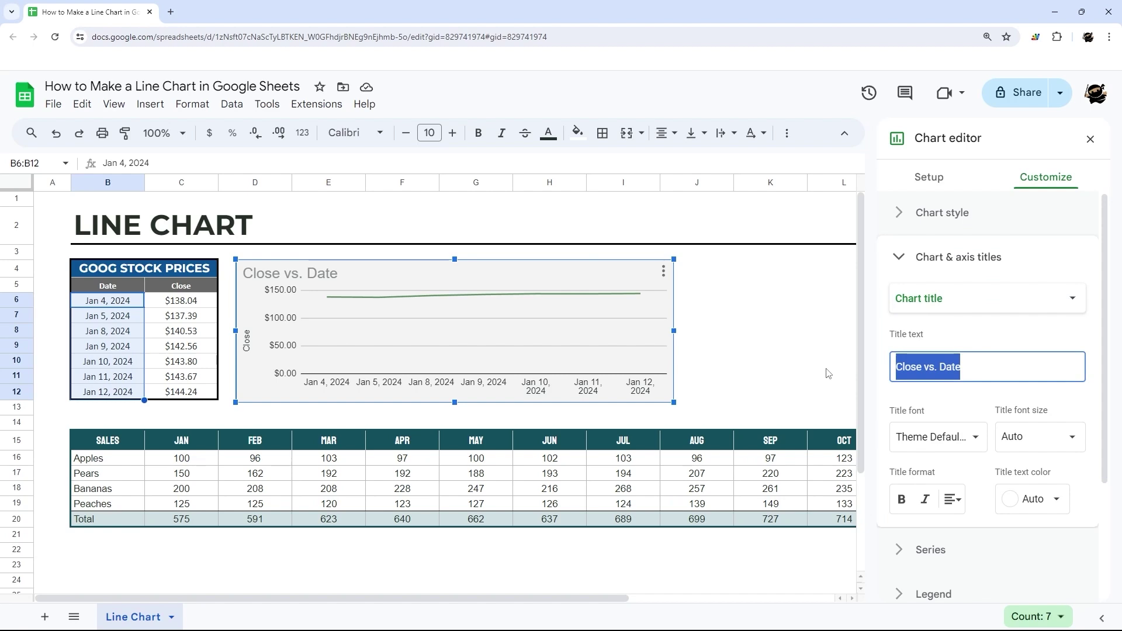
type("GOOGLE STOCK PRICE")
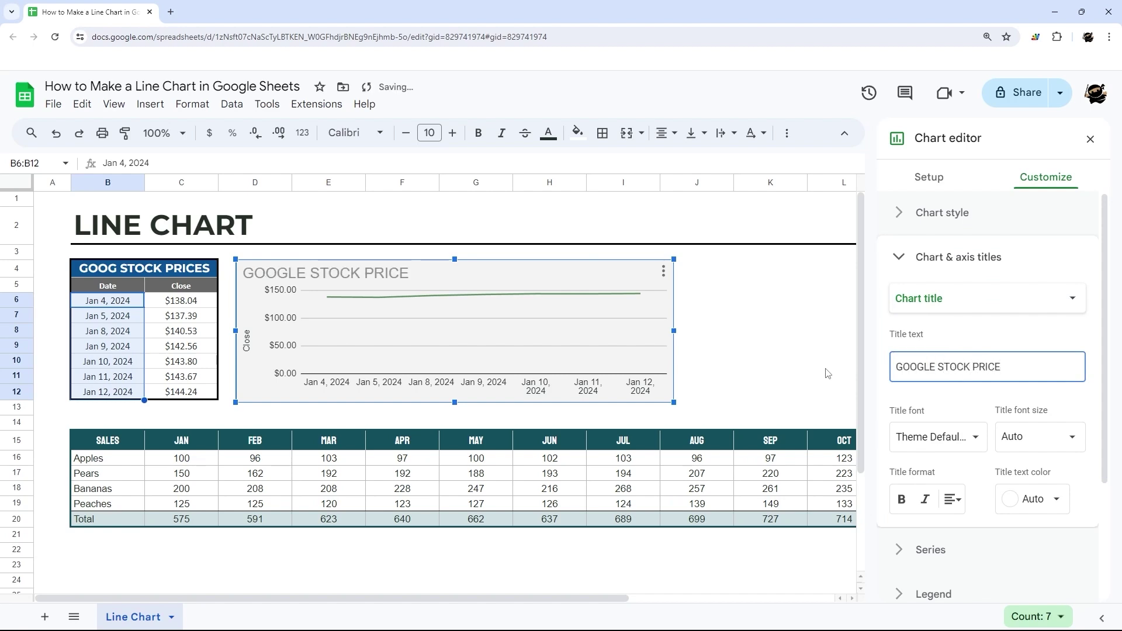
Format the chart title in bold black Verdana with font size 24
left_click(938, 437)
scroll(965, 514, "down", 3)
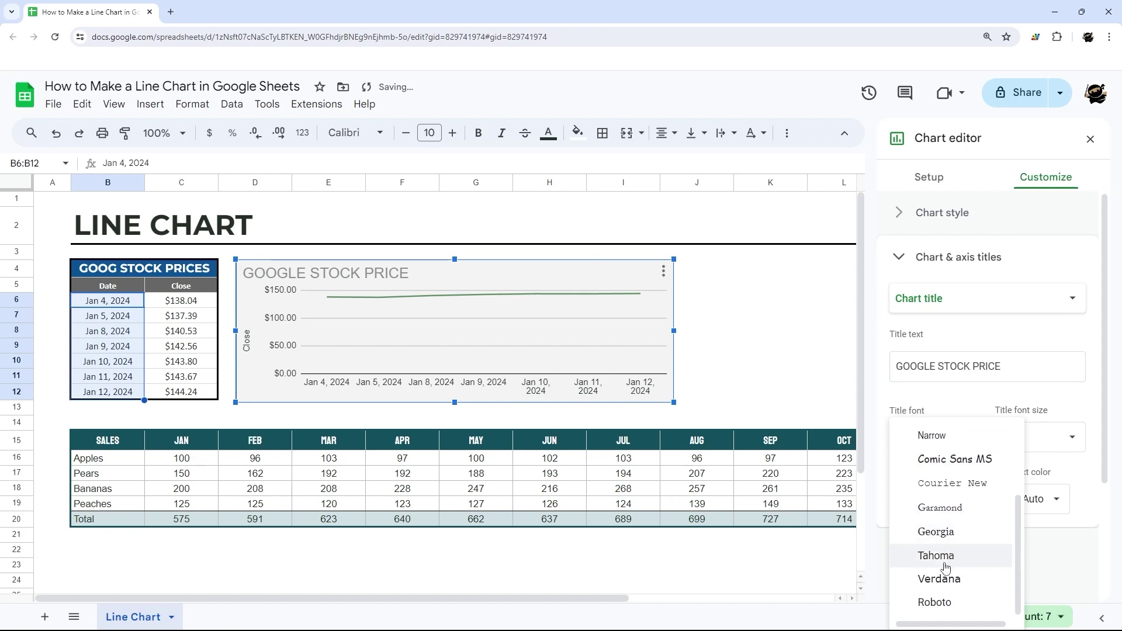
left_click(945, 566)
left_click(901, 500)
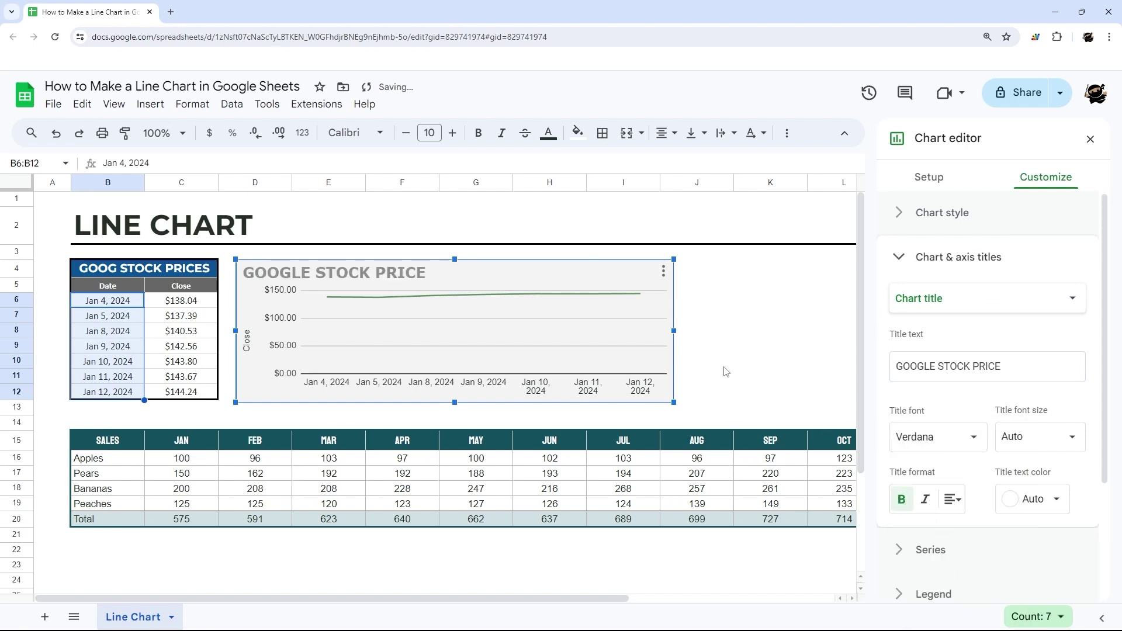
left_click(1035, 500)
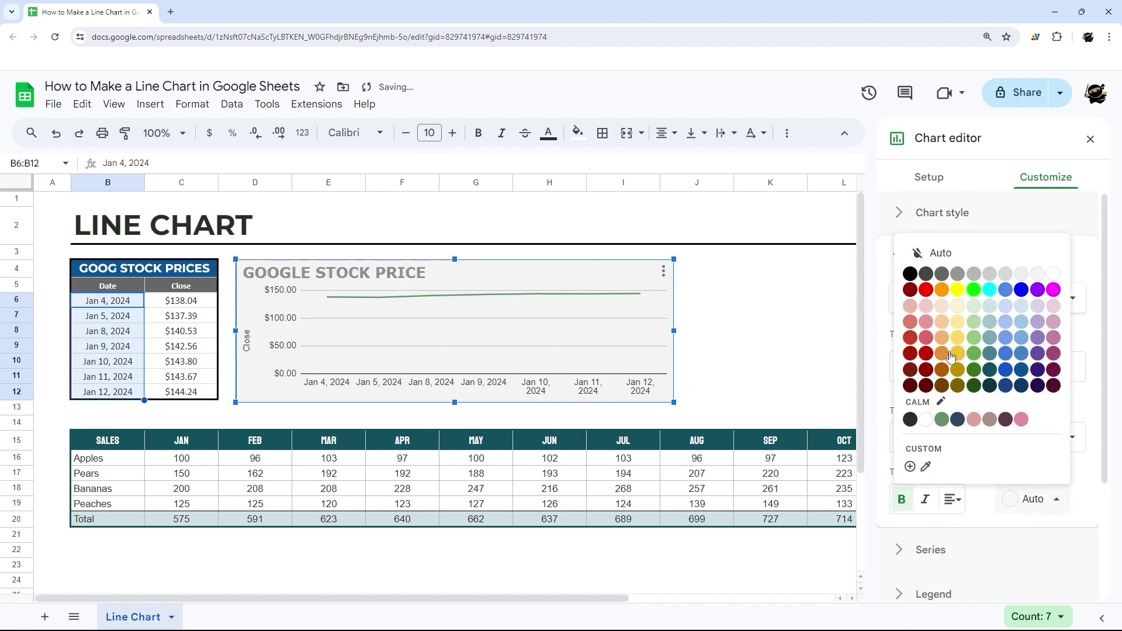
left_click(915, 276)
left_click(1027, 436)
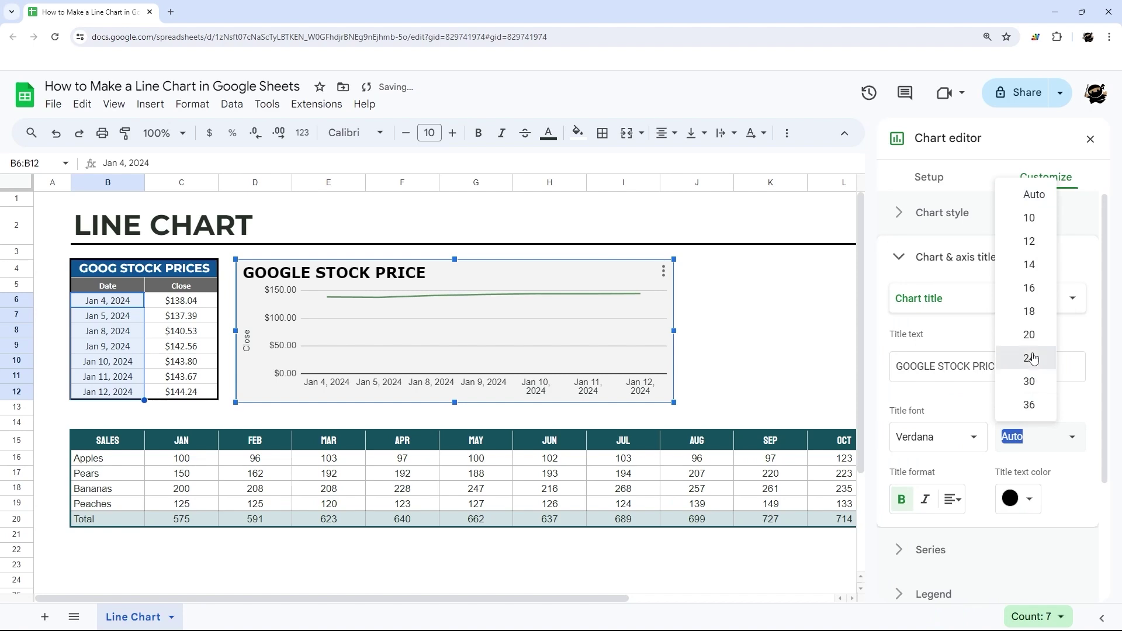
left_click(1027, 357)
Try center, right and left alignment for the chart title, and leave it centered
left_click(952, 500)
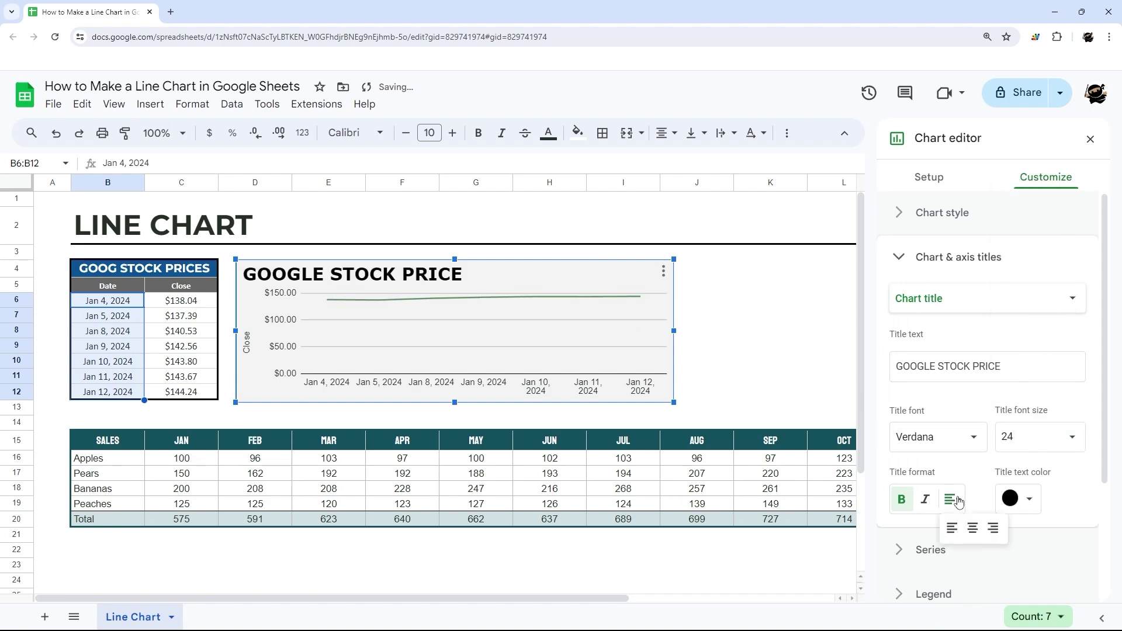
left_click(978, 531)
left_click(954, 499)
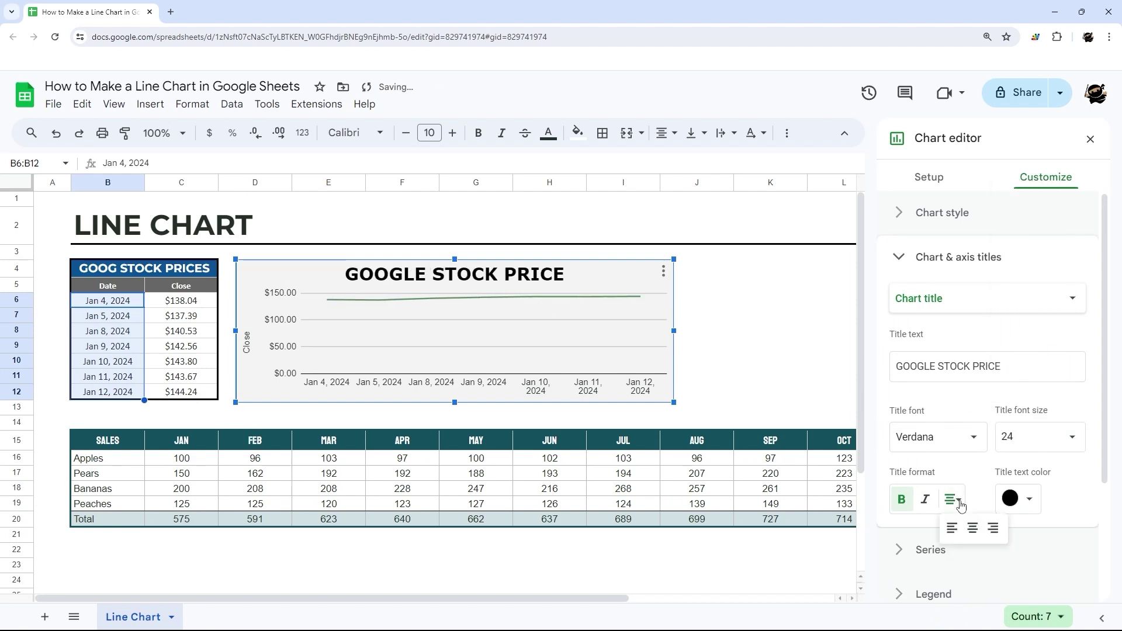
left_click(993, 529)
left_click(954, 500)
left_click(956, 530)
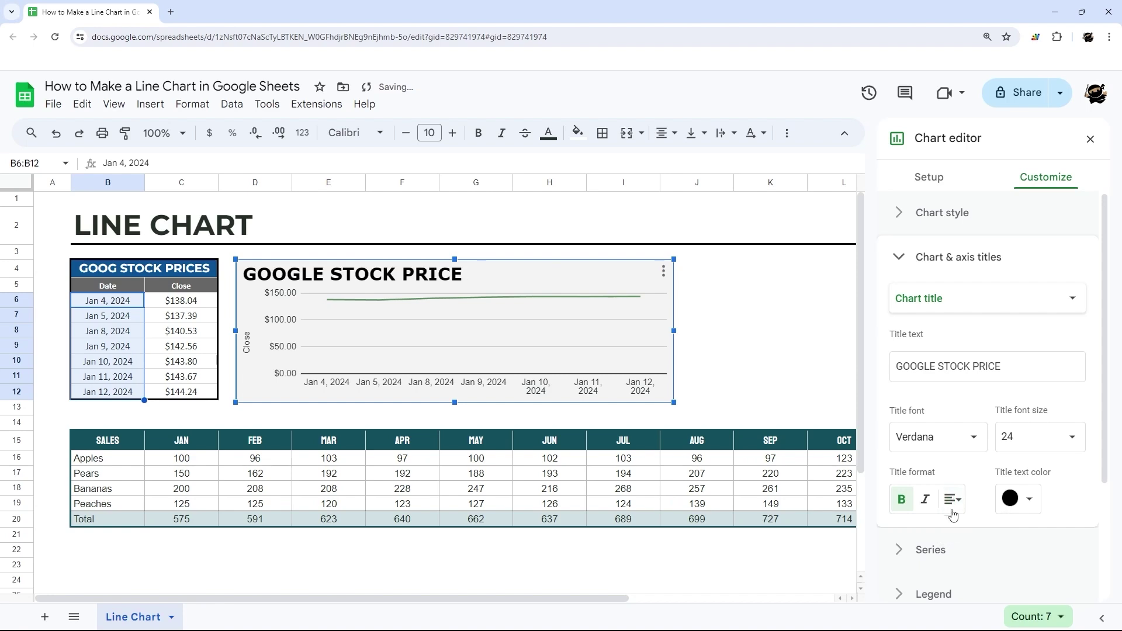
left_click(954, 500)
left_click(977, 530)
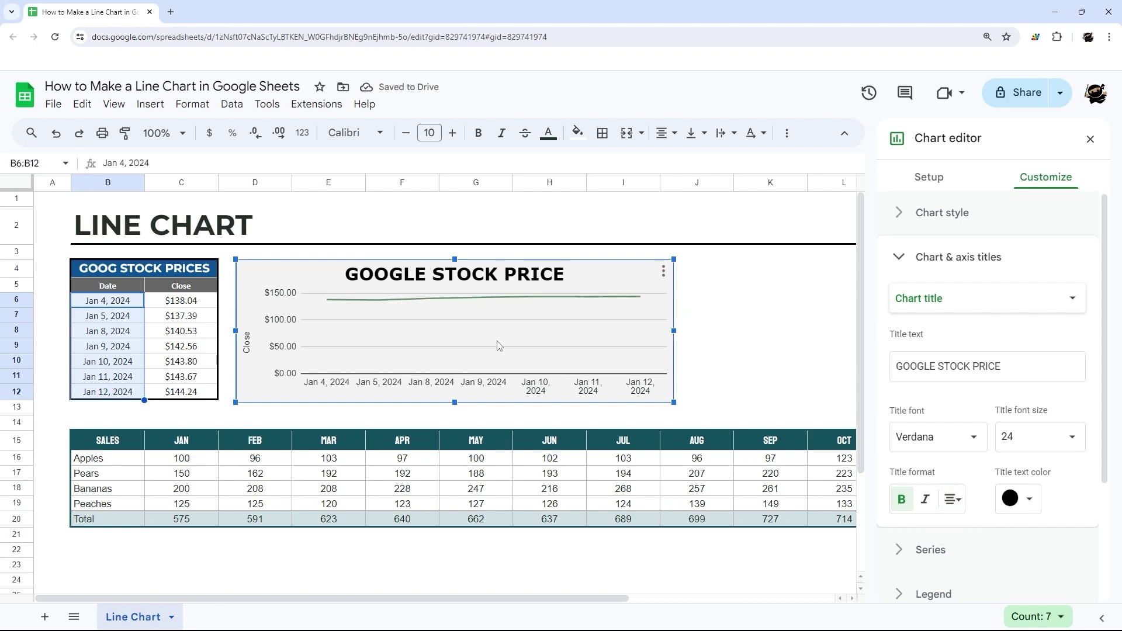
Delete the vertical axis title "Close" from the chart and collapse the title settings
left_click(247, 342)
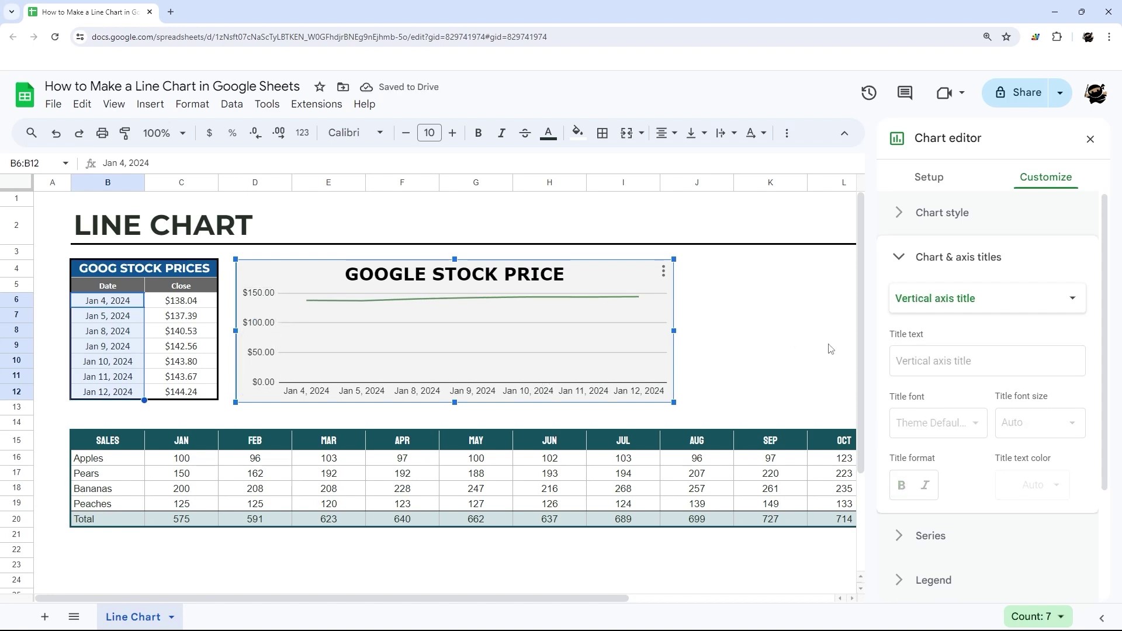
left_click(970, 298)
left_click(943, 272)
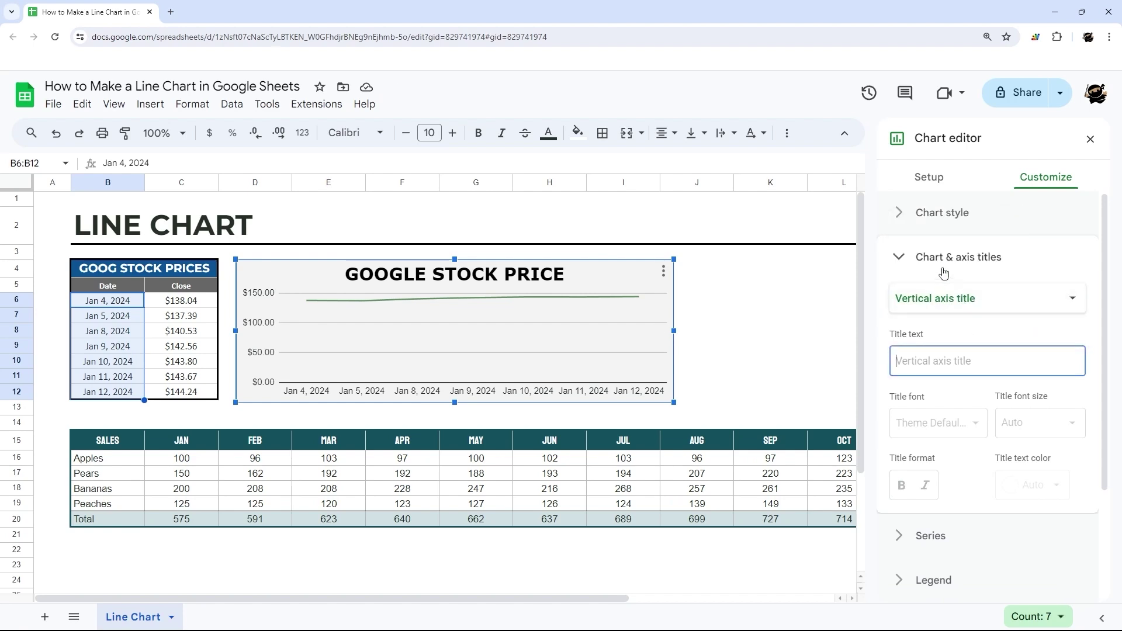
left_click(942, 268)
Open the series settings, check the list of series and view the available line colors for the Close series
left_click(926, 301)
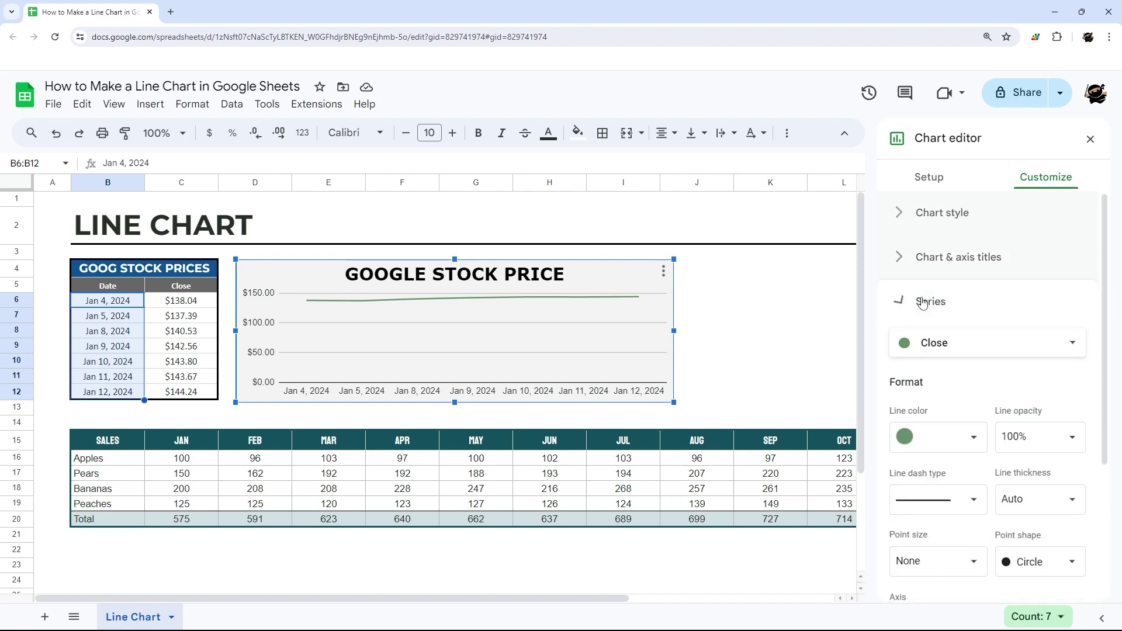
scroll(950, 345, "down", 1)
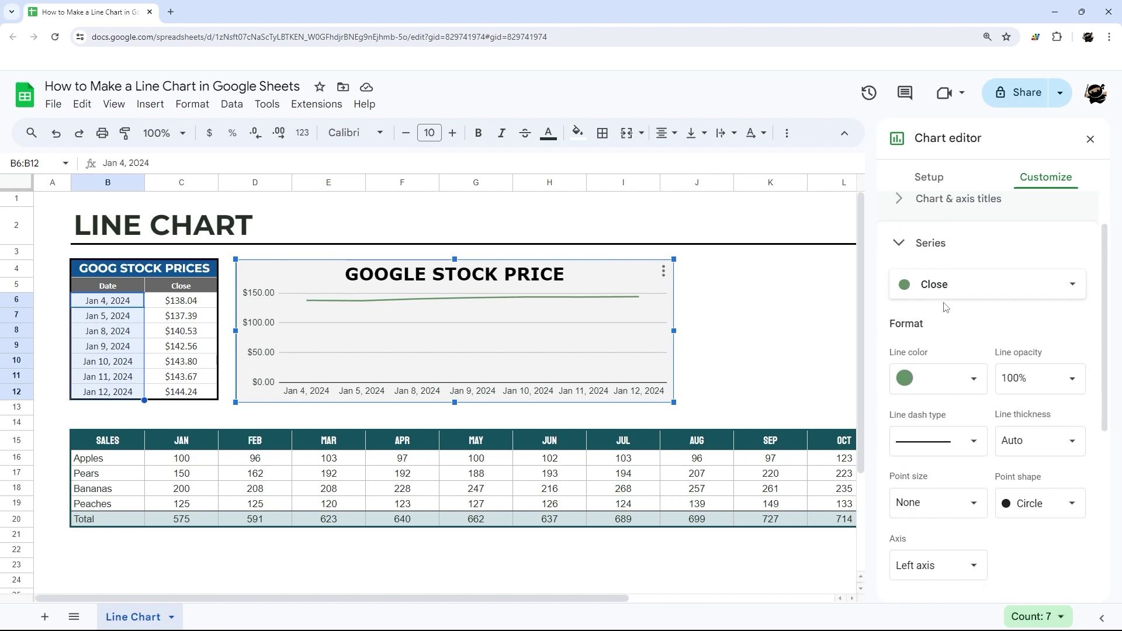
left_click(941, 286)
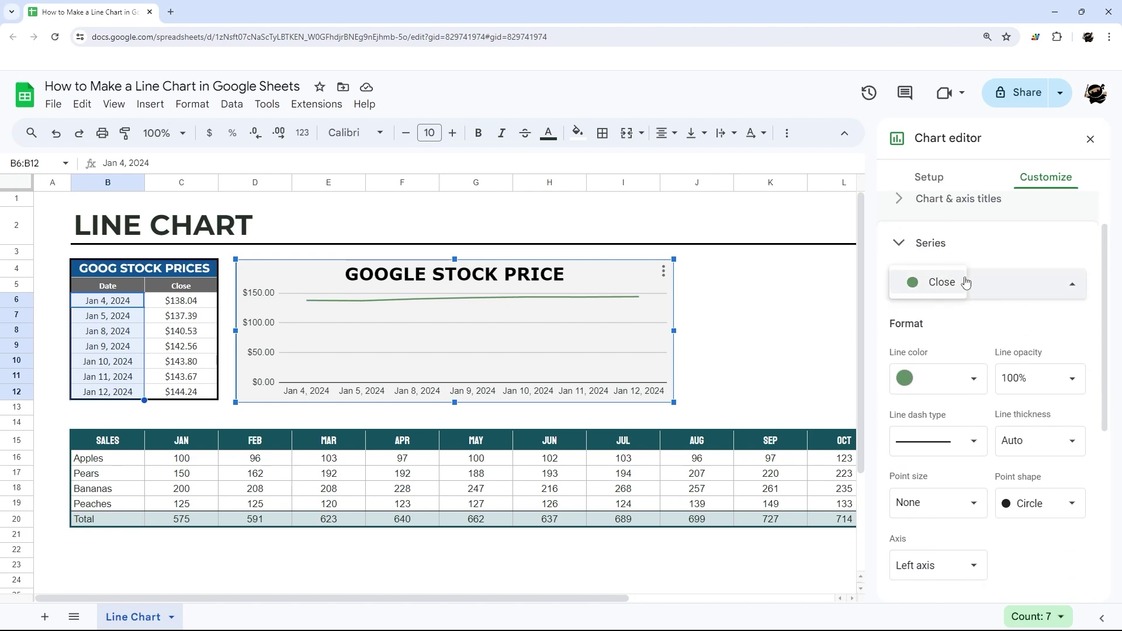
left_click(985, 330)
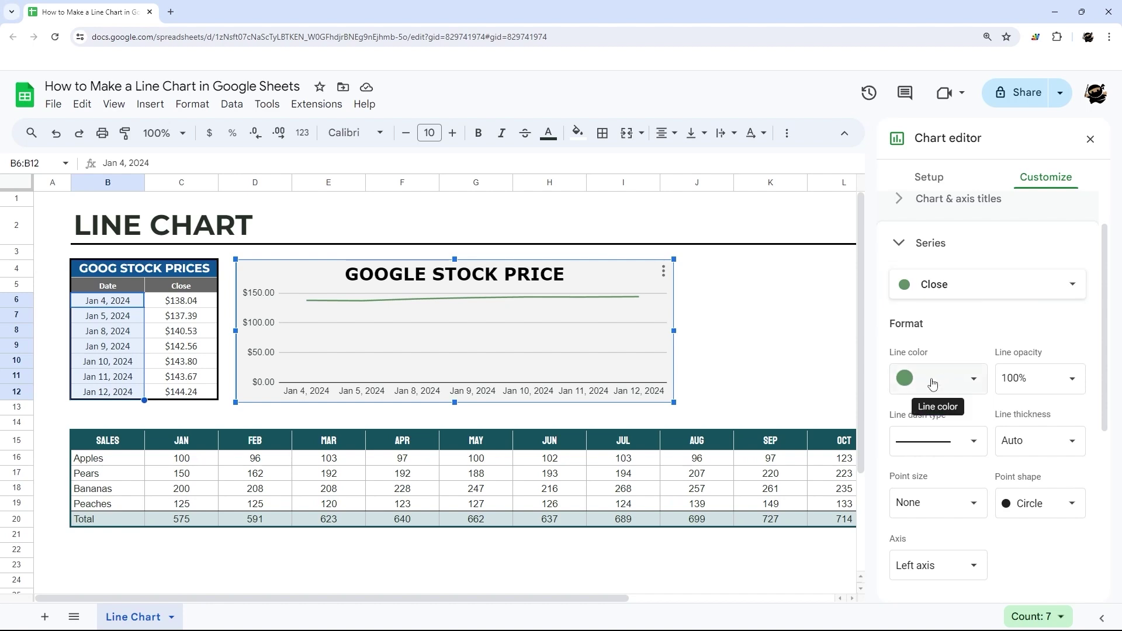
left_click(959, 381)
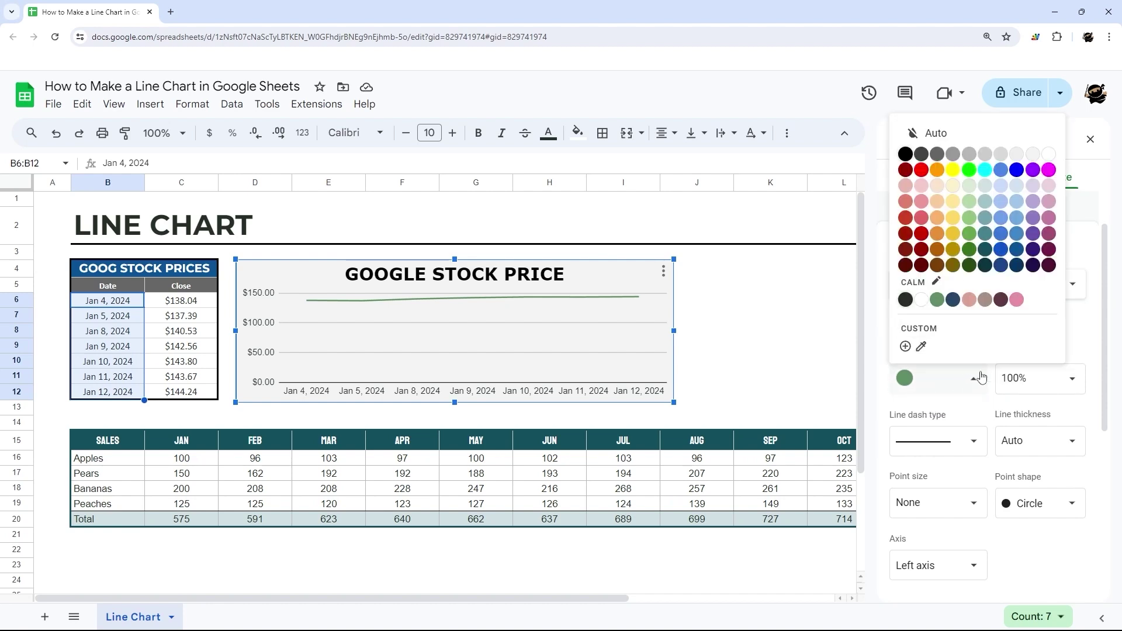
left_click(1081, 354)
Try a line opacity of 30% for the Close series, and restore it to 100%
left_click(1050, 380)
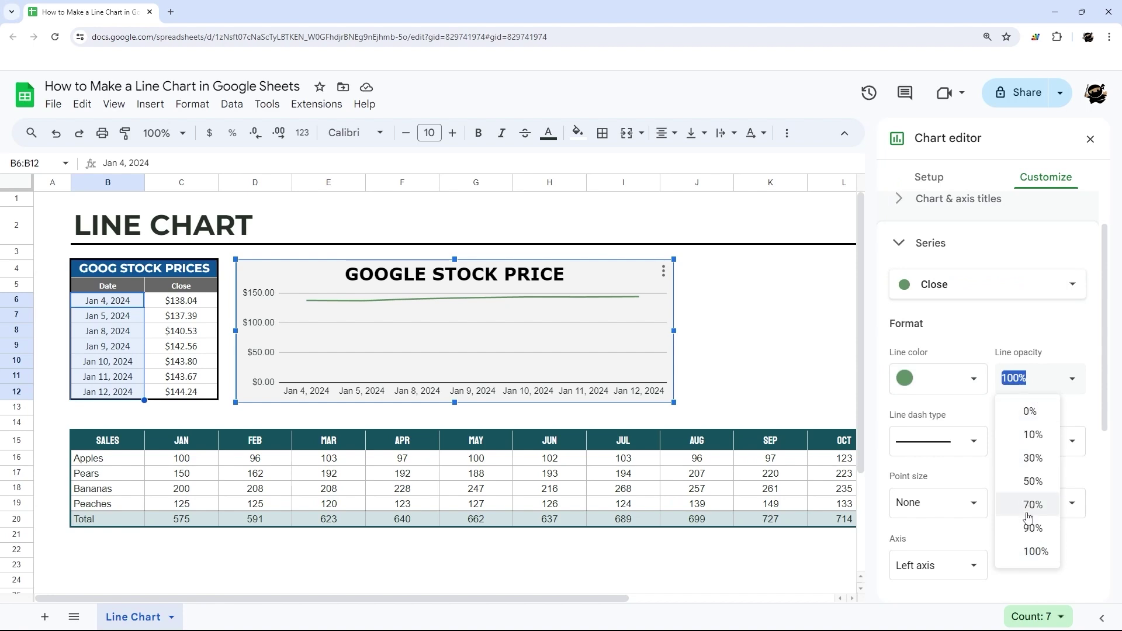
left_click(1032, 461)
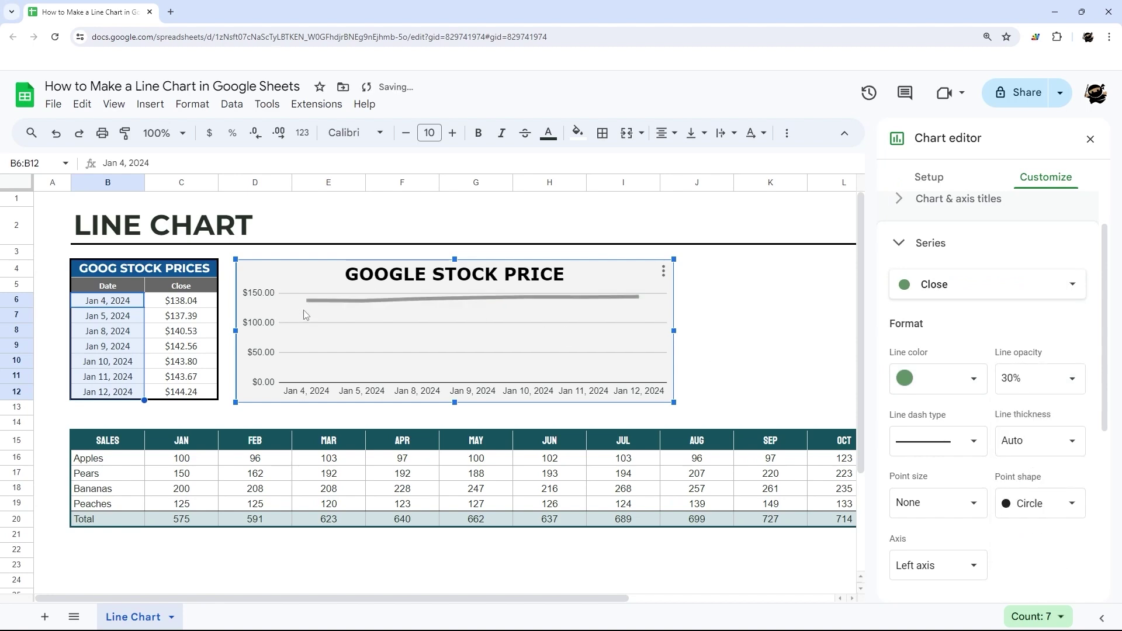
left_click(1076, 384)
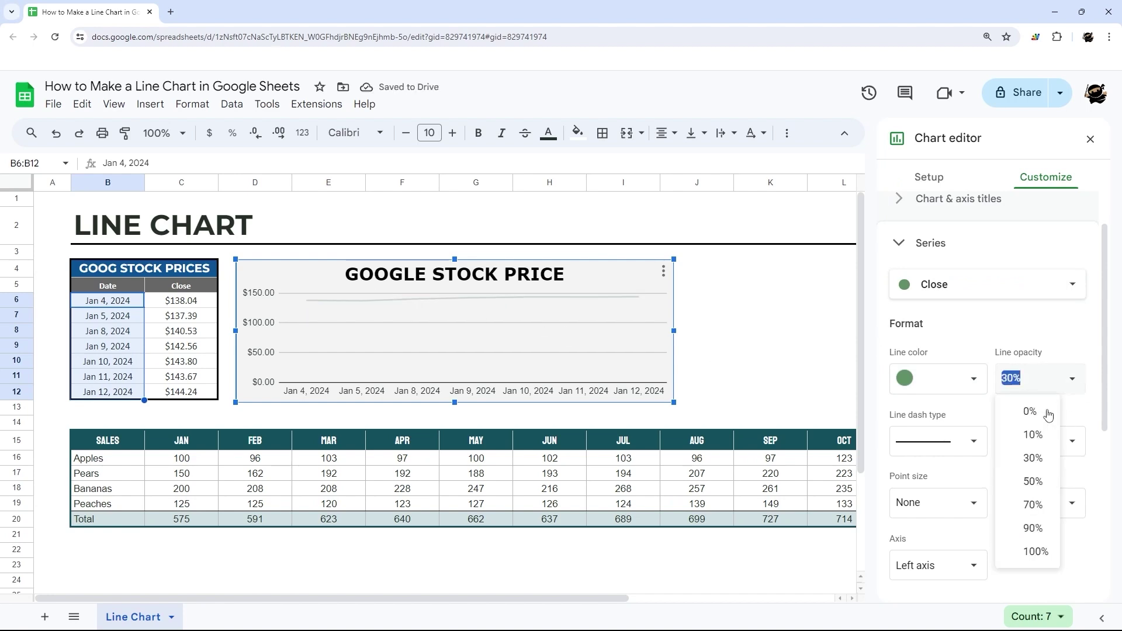
left_click(1033, 552)
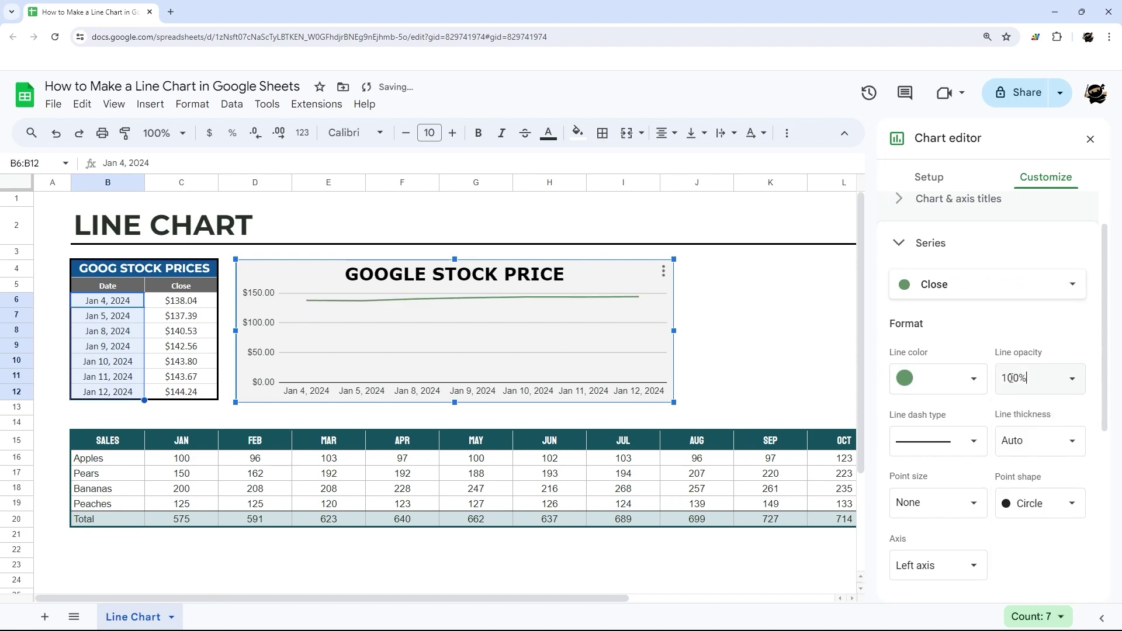
Try dotted and other dash types for the Close series line, and return it to a solid line
left_click(971, 441)
left_click(936, 463)
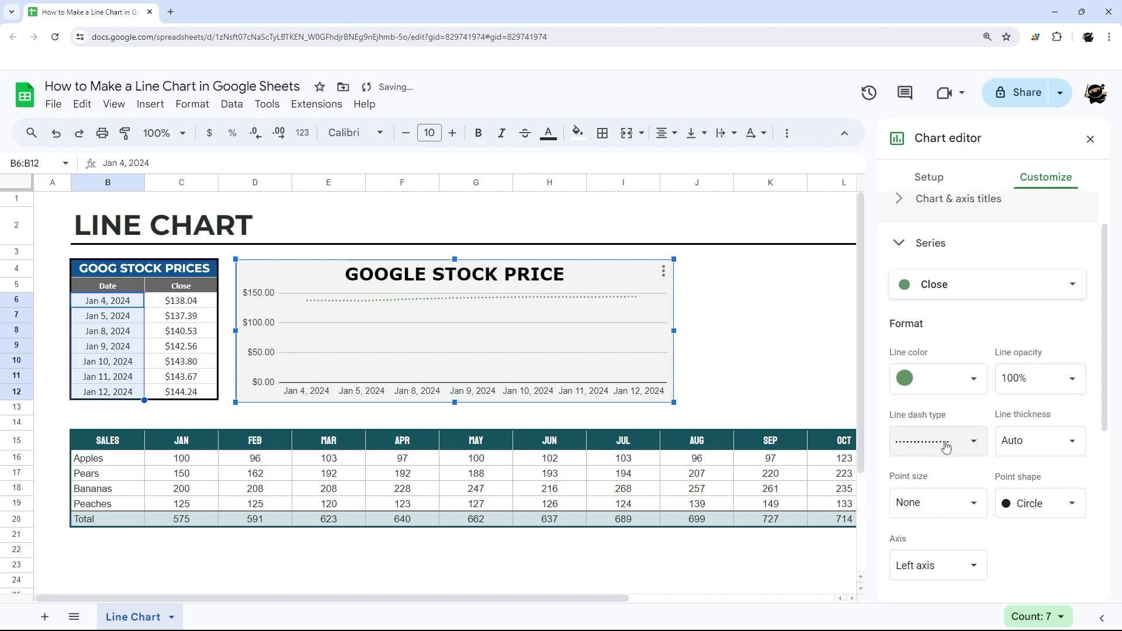
left_click(968, 443)
left_click(939, 529)
left_click(936, 441)
left_click(937, 350)
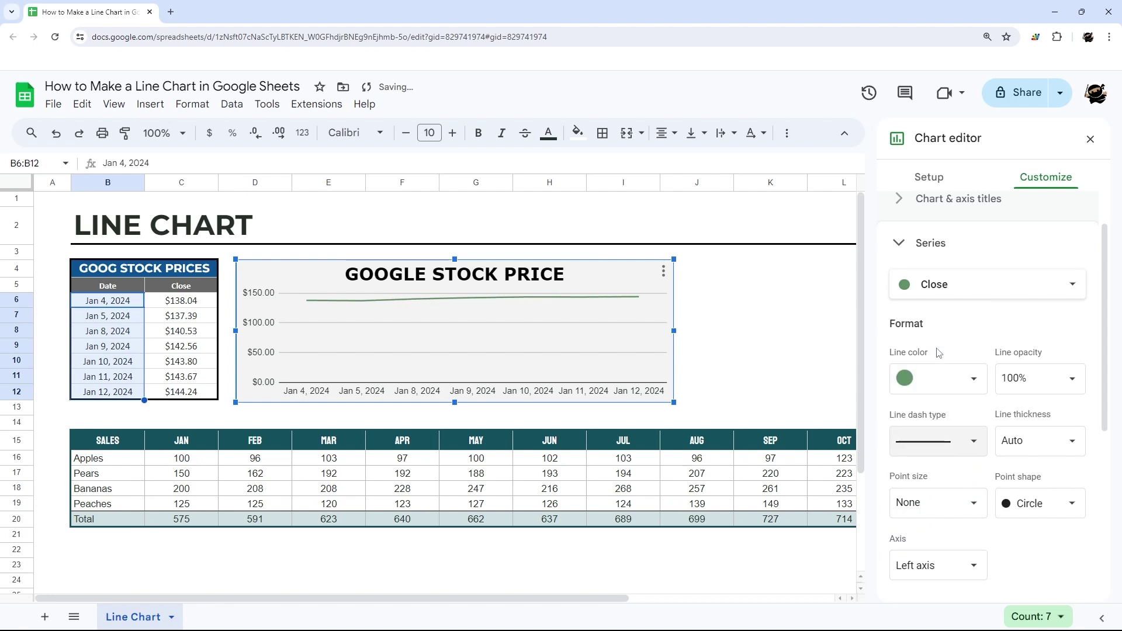
Set the Close series line thickness to 4px and its point size to 10px
left_click(1064, 445)
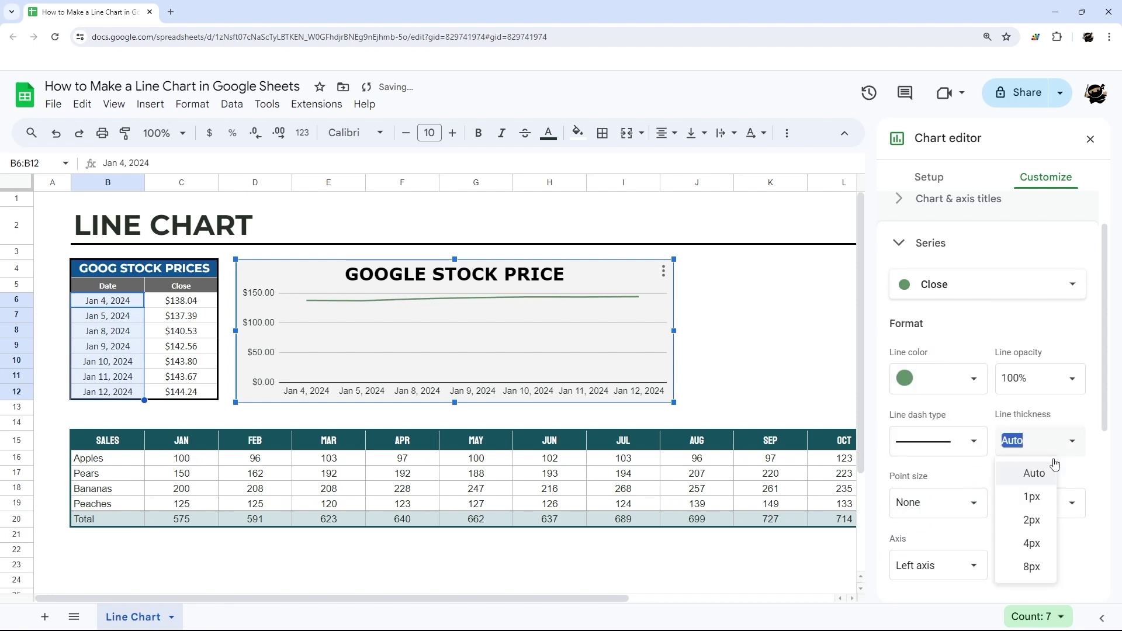
left_click(1031, 543)
scroll(1033, 456, "down", 2)
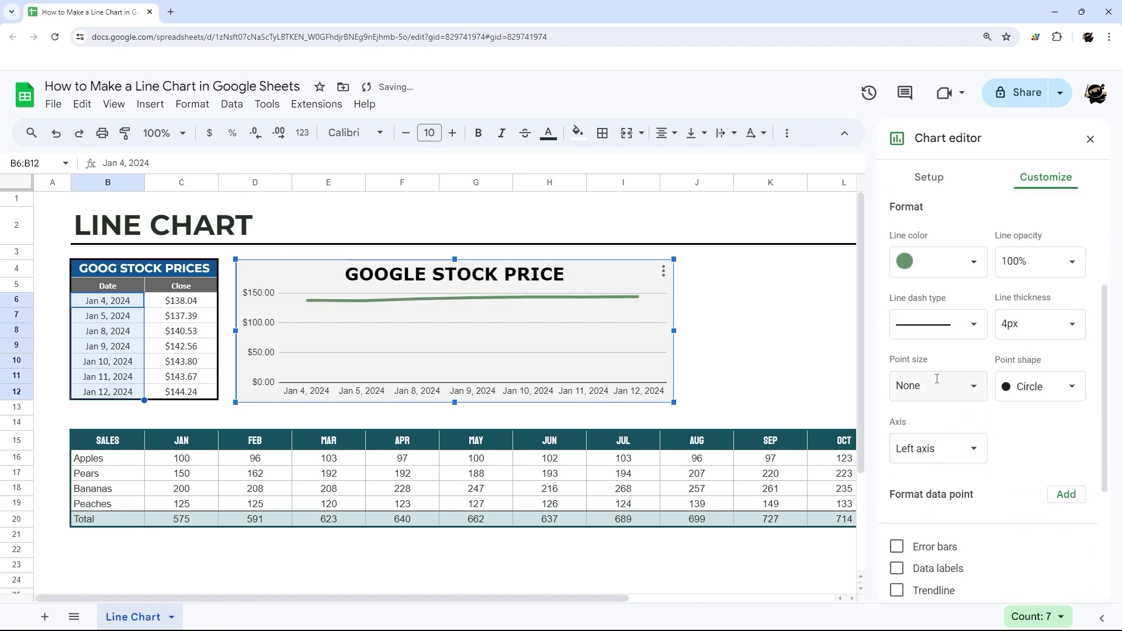
left_click(935, 386)
left_click(926, 449)
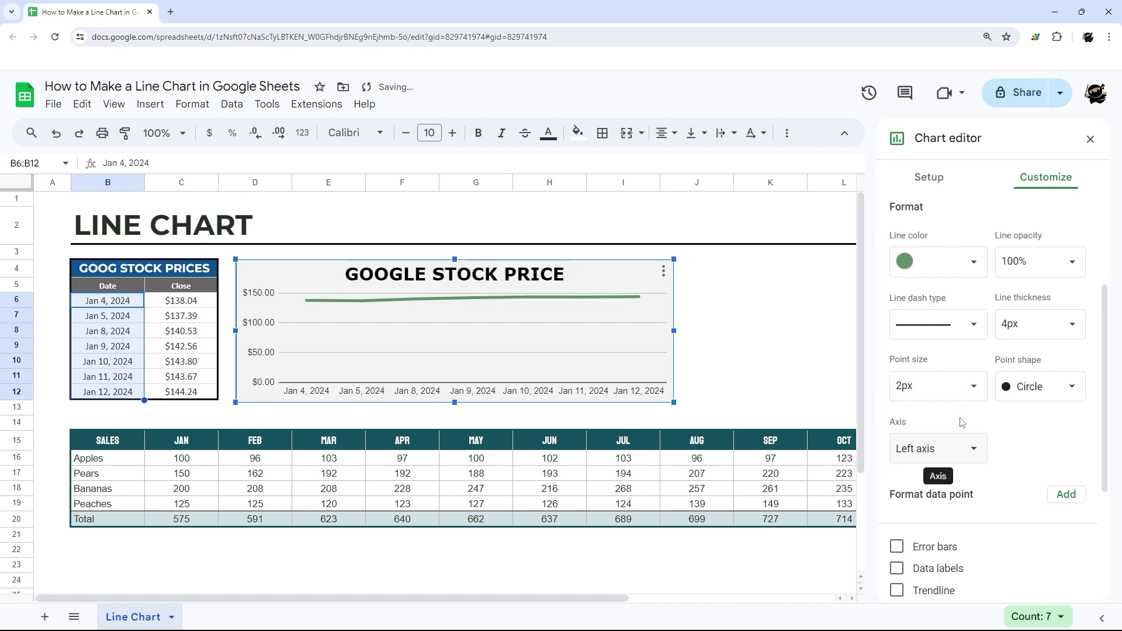
left_click(974, 389)
left_click(930, 492)
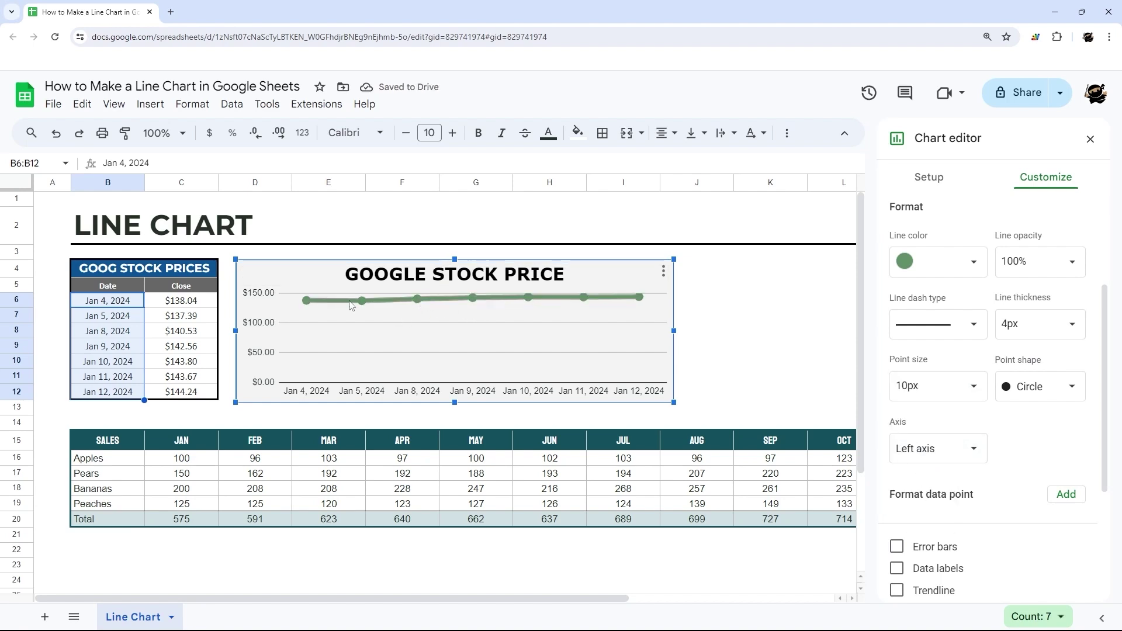
Add data labels to the Close series and position them below the points
scroll(1017, 444, "down", 3)
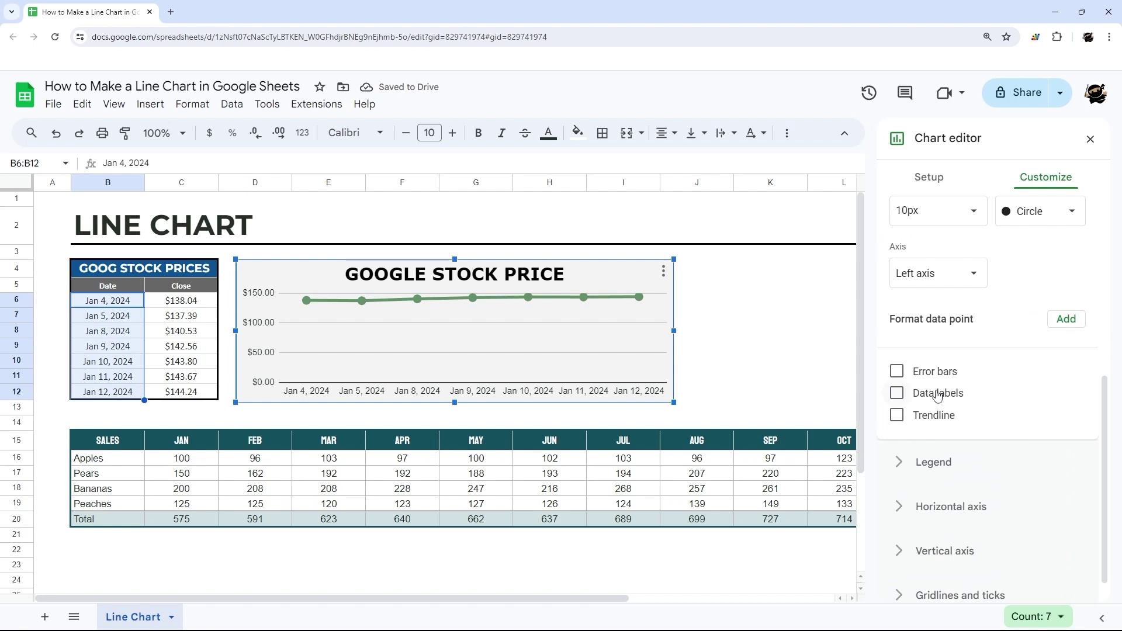
left_click(899, 394)
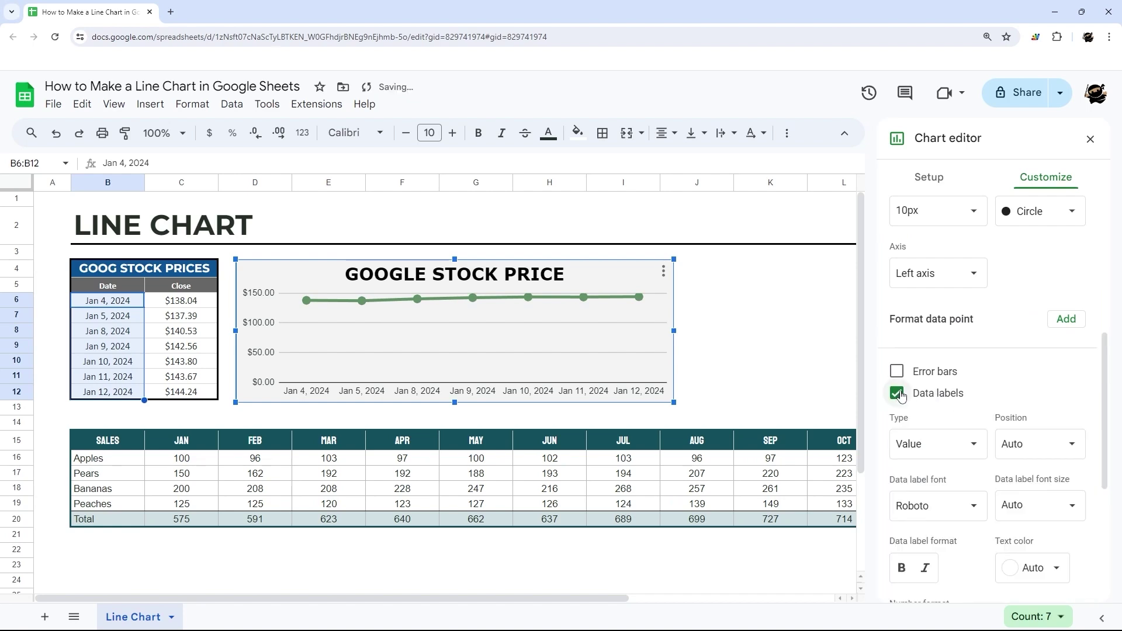
scroll(1009, 316, "down", 2)
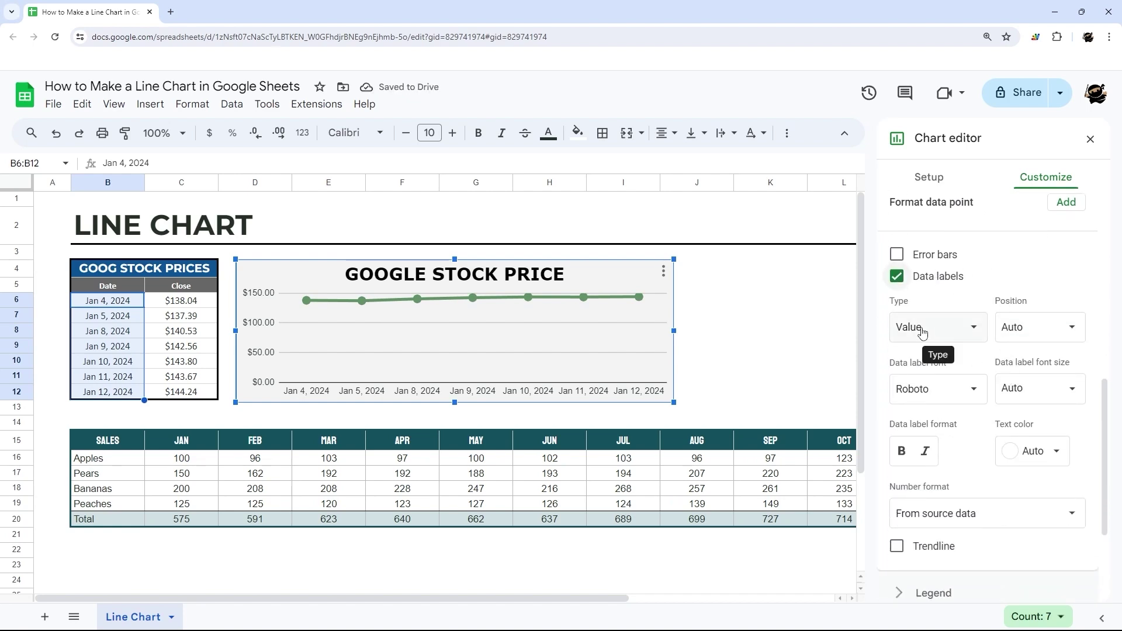
scroll(936, 383, "down", 1)
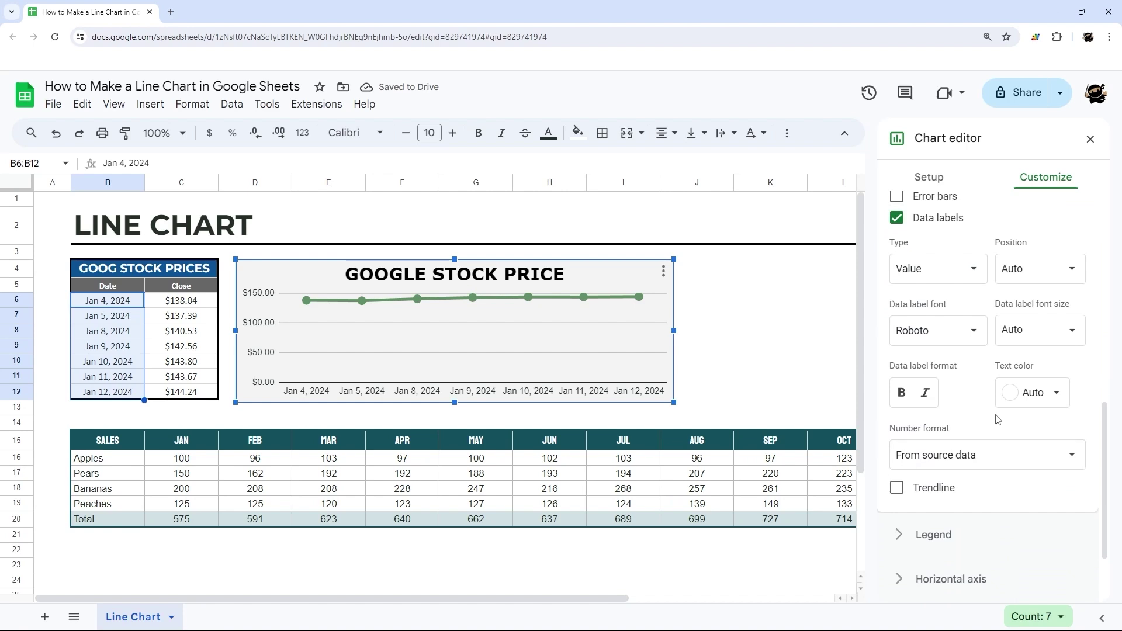
scroll(999, 420, "up", 1)
left_click(1040, 327)
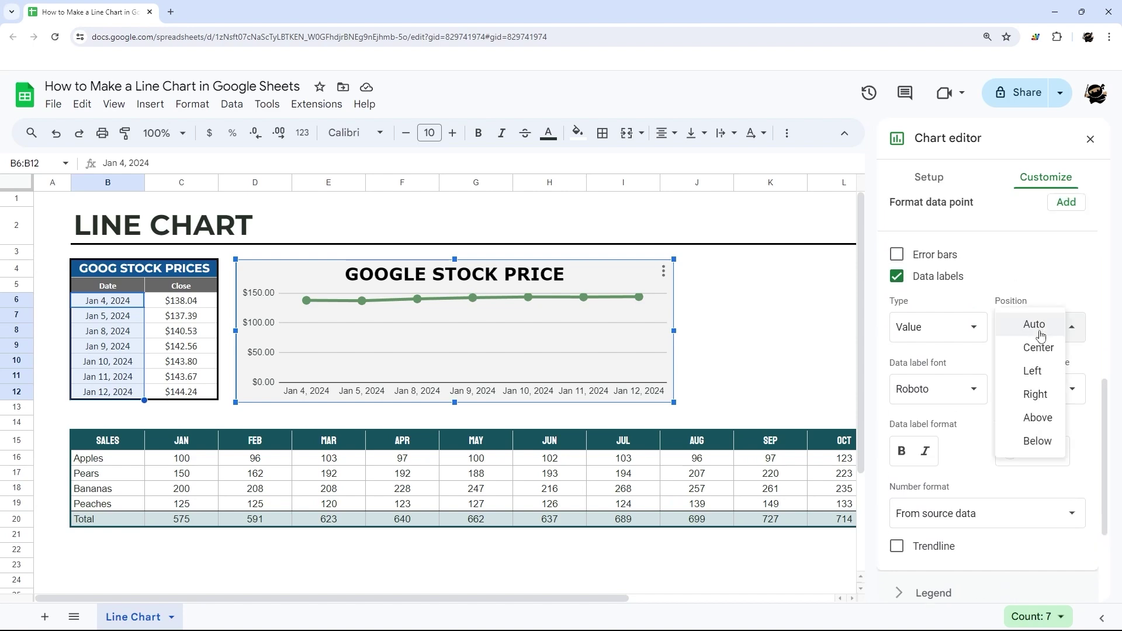
left_click(1038, 442)
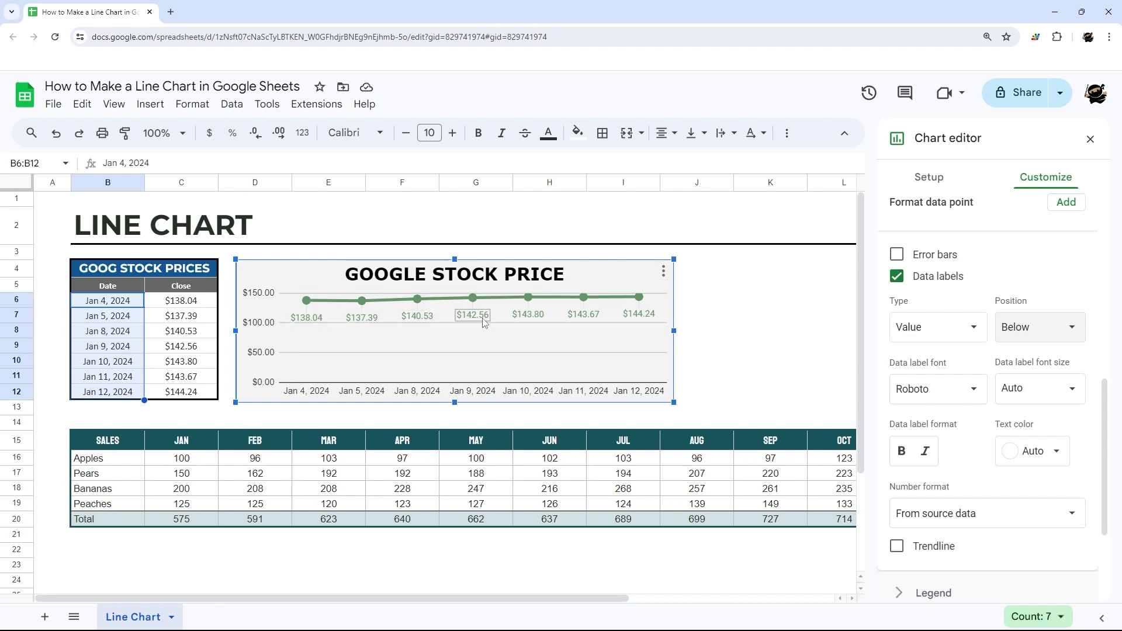
Try the star and hexagon point shapes for the Close series, and set the point shape to Square
scroll(972, 485, "up", 5)
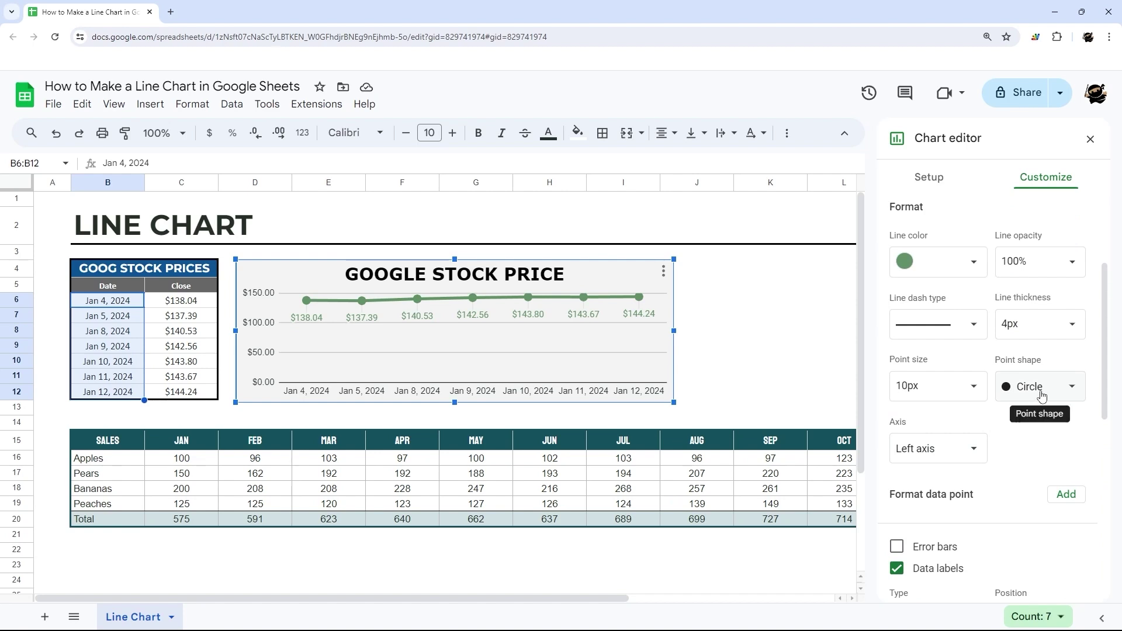
left_click(1042, 397)
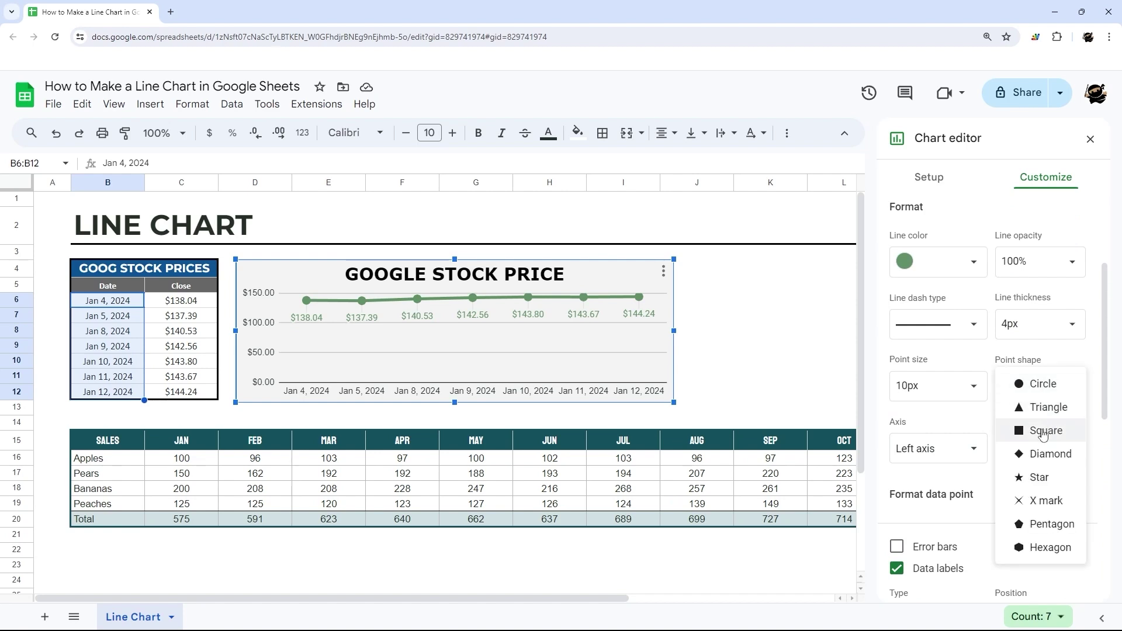
left_click(1037, 485)
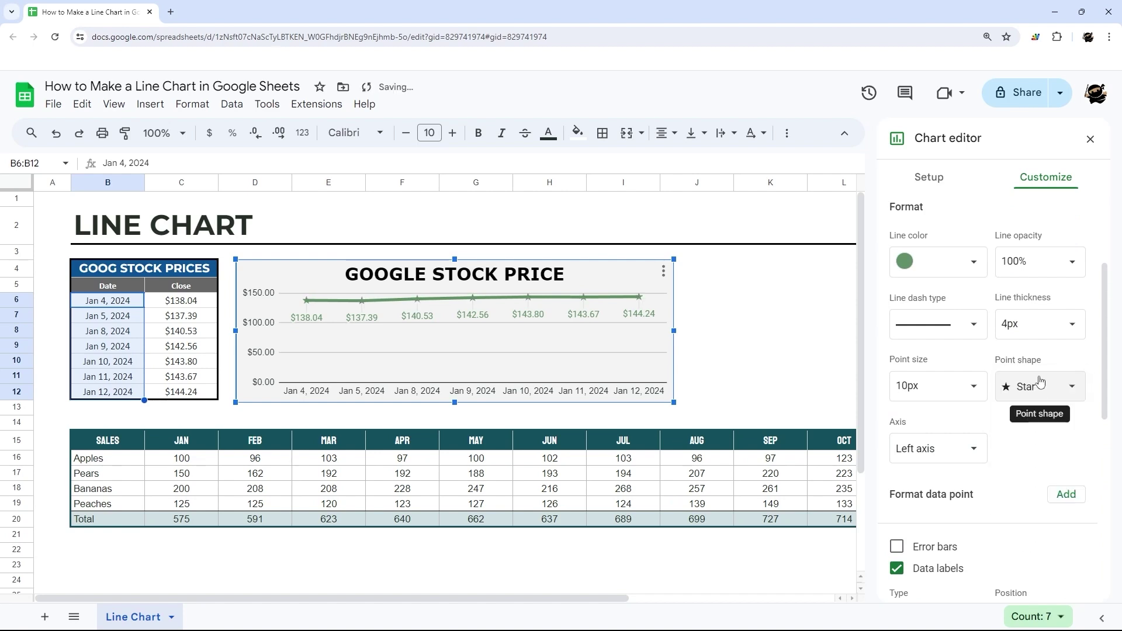
left_click(1038, 389)
left_click(1051, 454)
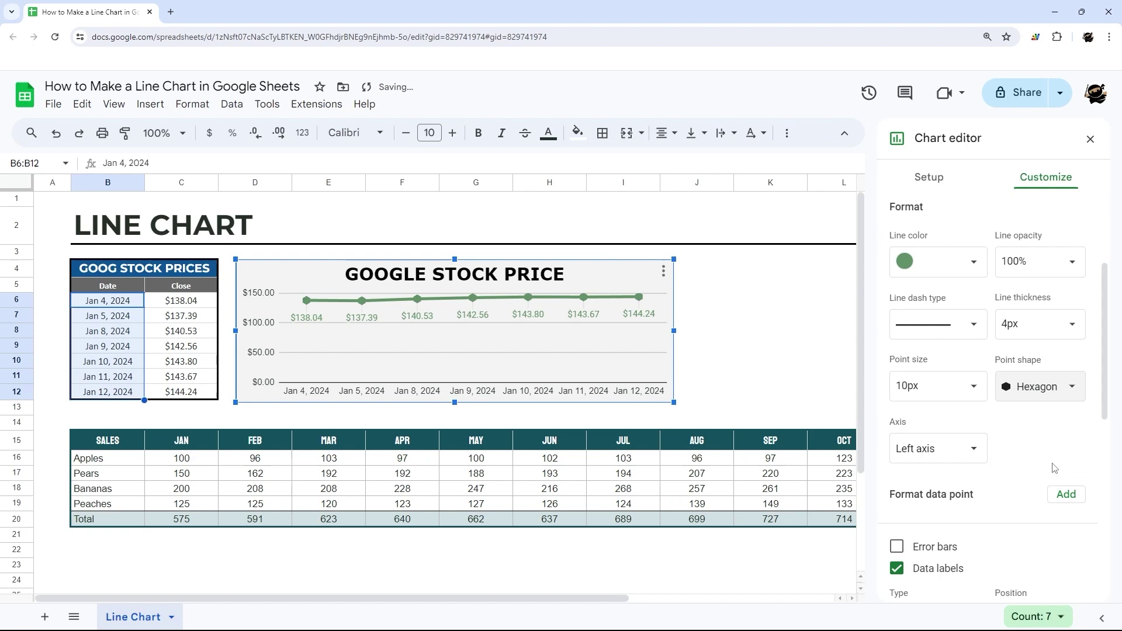
left_click(1046, 405)
left_click(1033, 228)
left_click(1036, 383)
left_click(1038, 432)
Try plotting the Close series on the right axis, and switch it back to the left axis
scroll(997, 418, "down", 1)
left_click(933, 391)
left_click(931, 409)
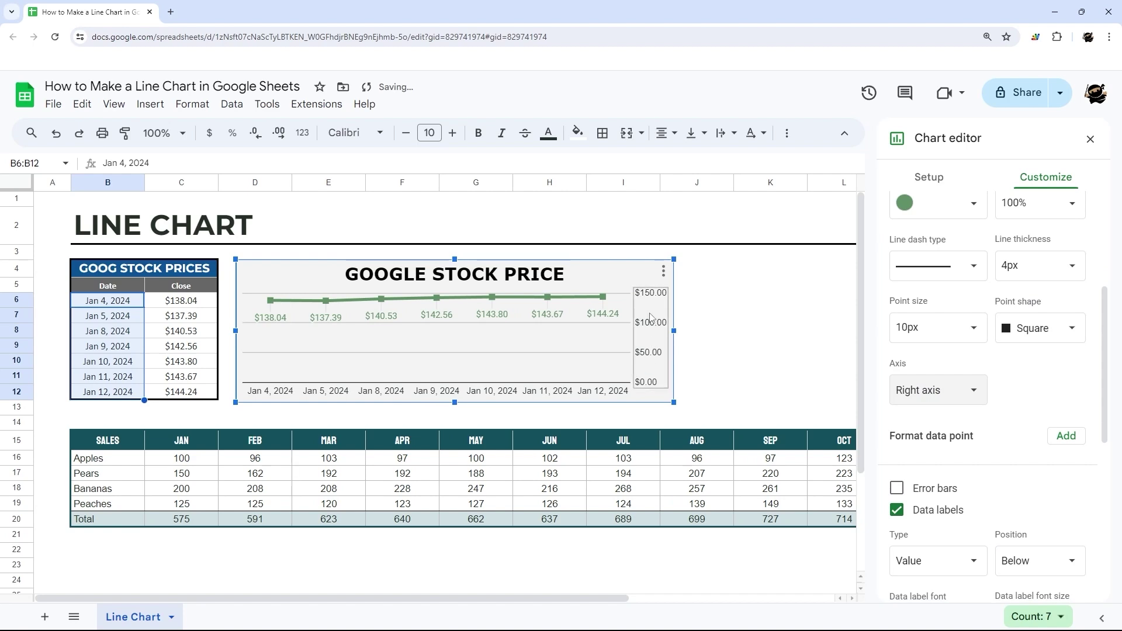
left_click(946, 394)
left_click(920, 363)
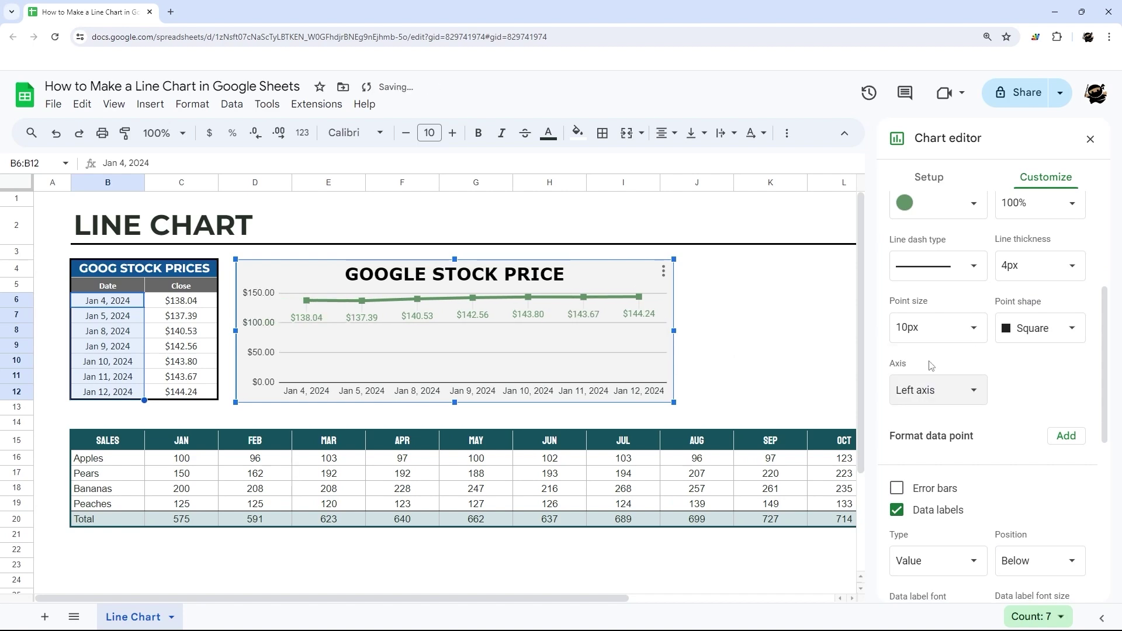
Try the Currency (rounded) number format for the data labels, and restore it to From source data
scroll(978, 383, "down", 6)
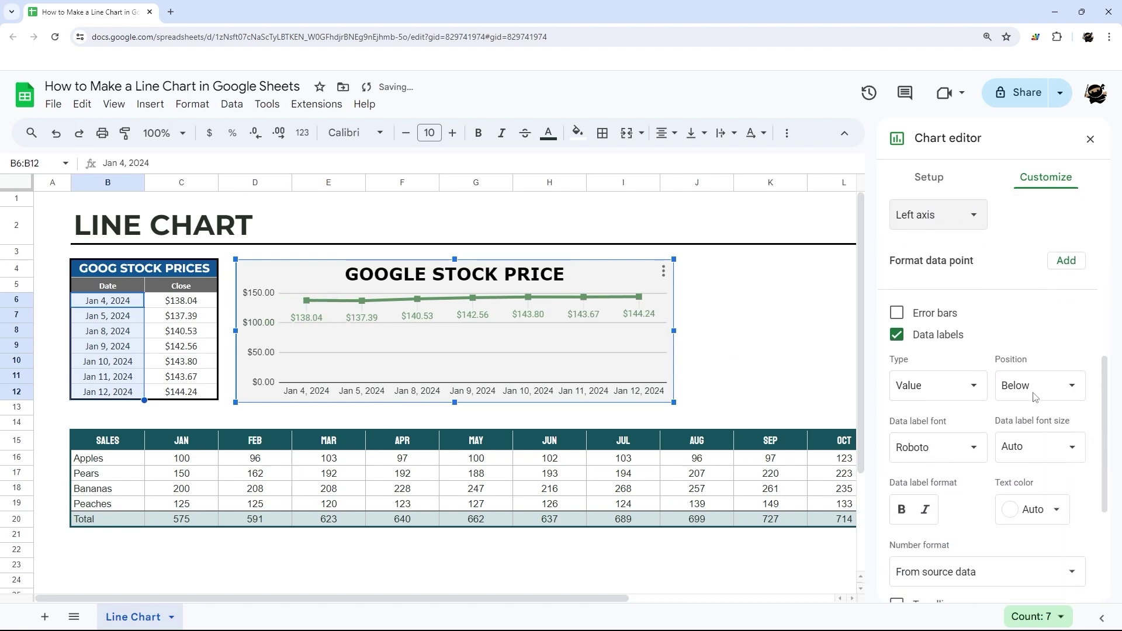
left_click(975, 410)
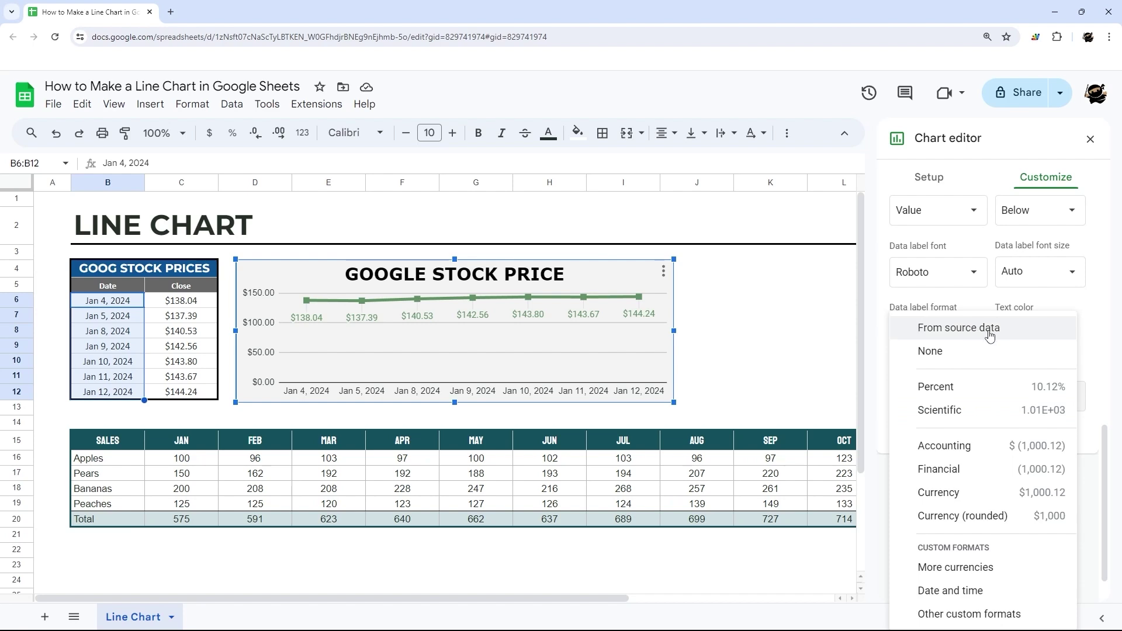
left_click(983, 517)
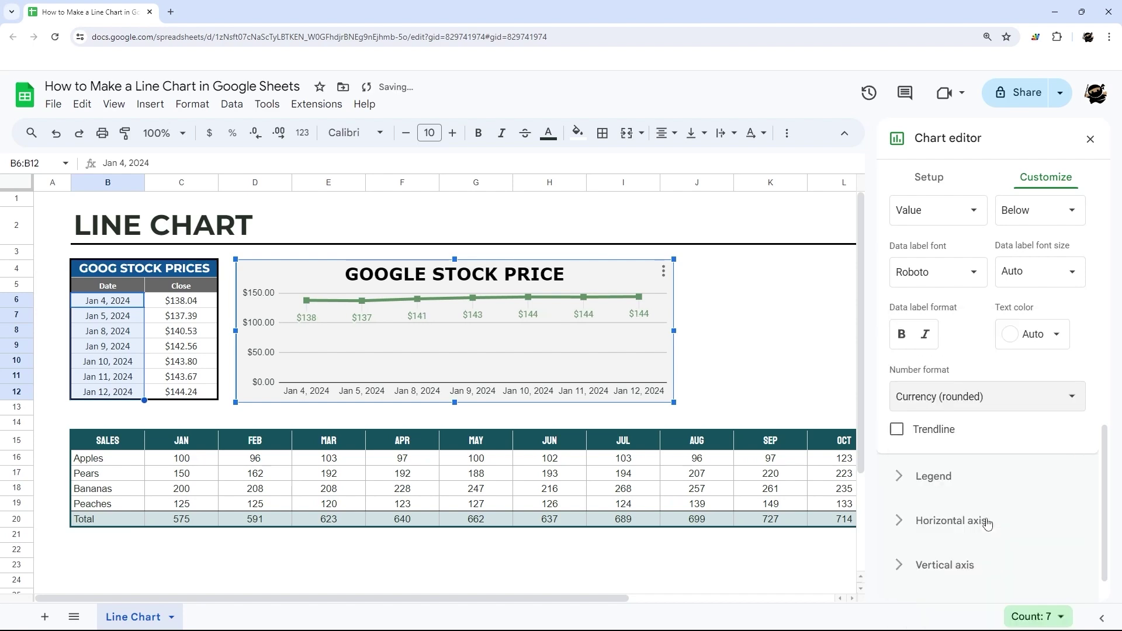
left_click(974, 397)
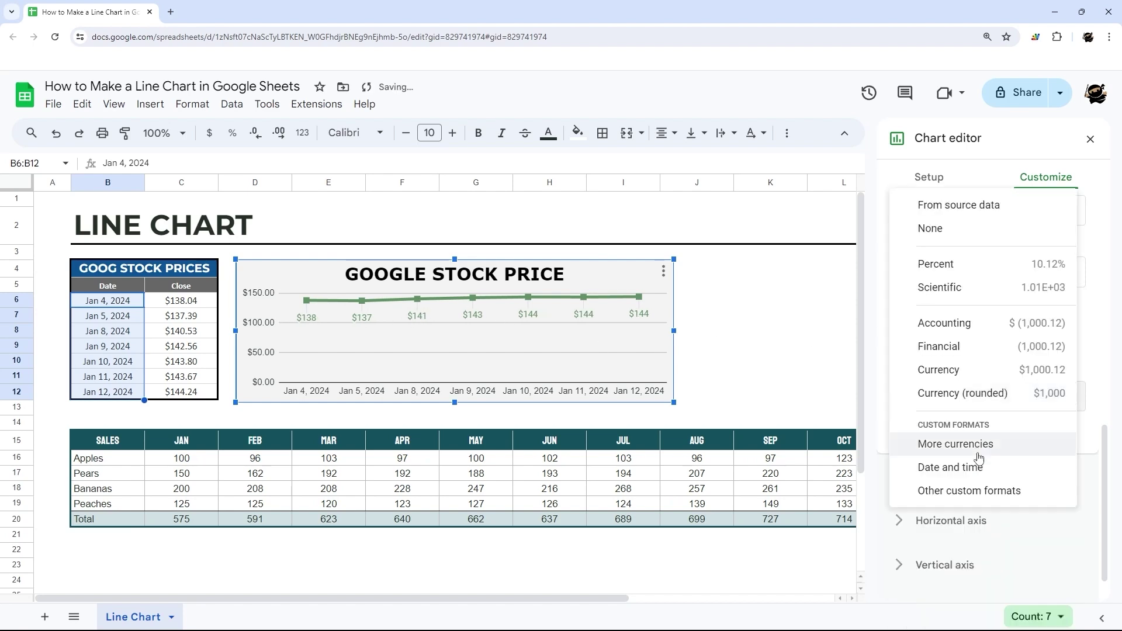
left_click(954, 206)
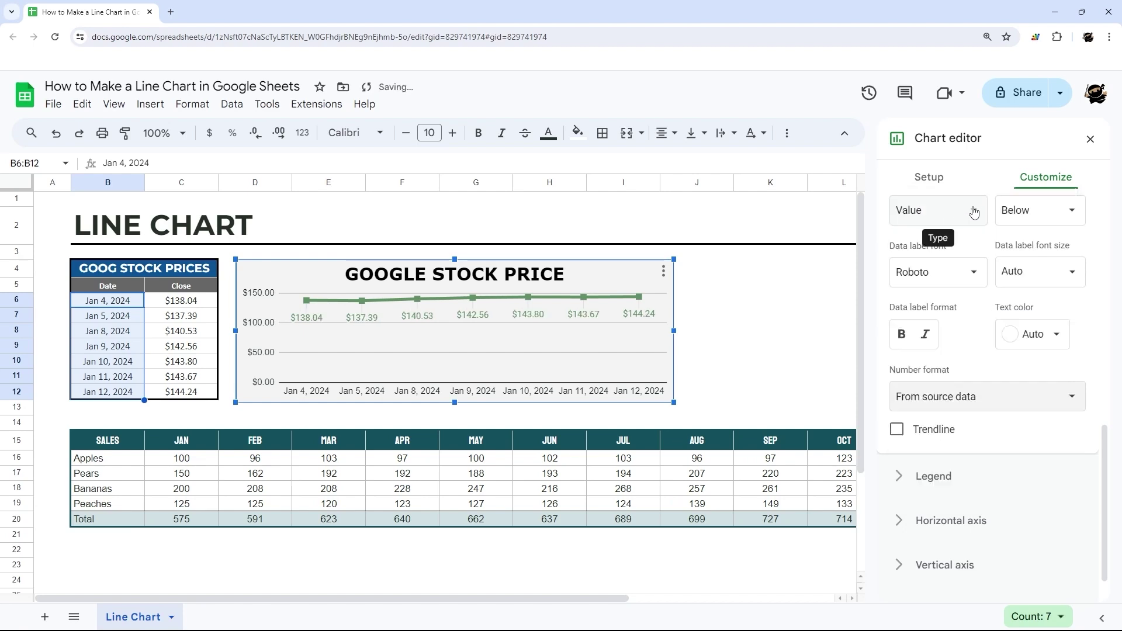
Examine the chart's legend options for position, font, size, format and text color
scroll(1003, 406, "up", 7)
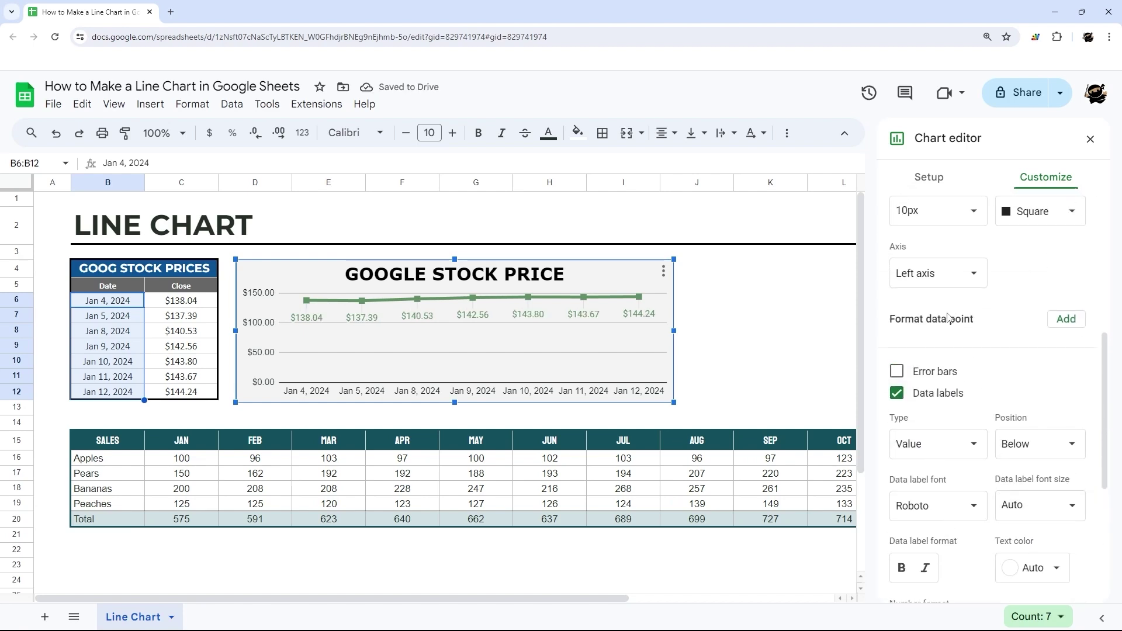
scroll(972, 369, "up", 4)
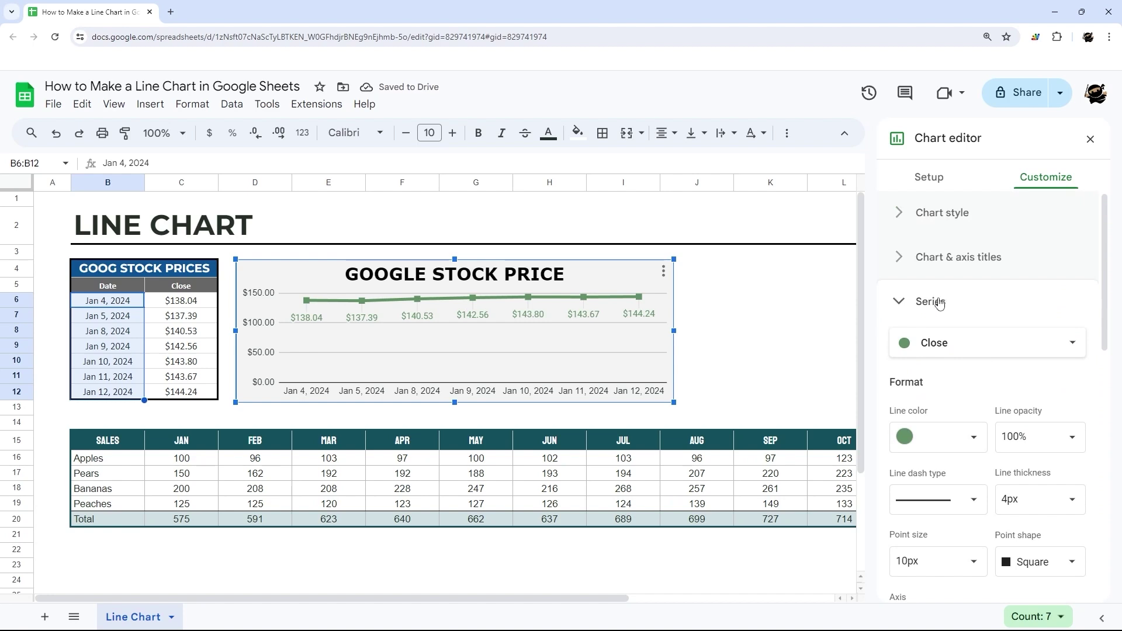
left_click(939, 303)
left_click(932, 346)
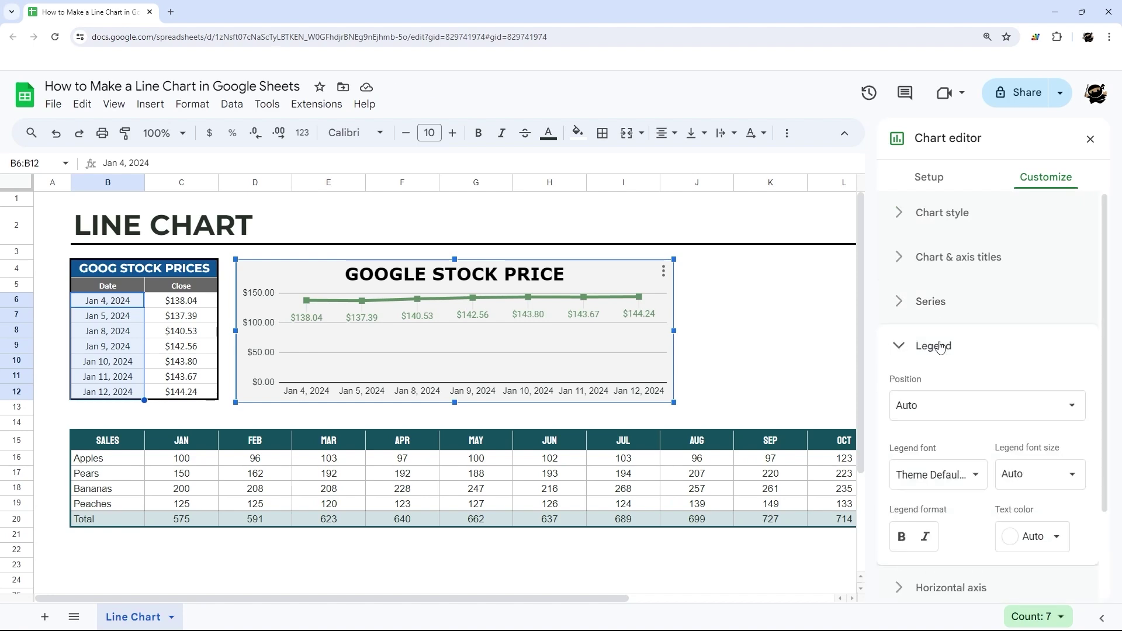
scroll(947, 325, "down", 1)
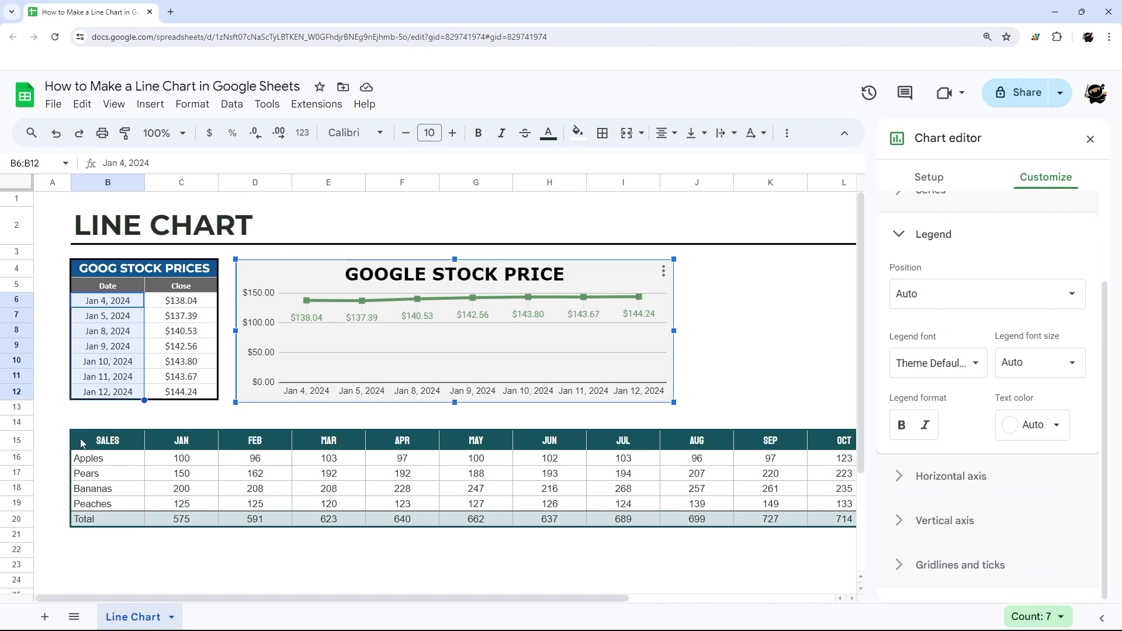
left_click(937, 240)
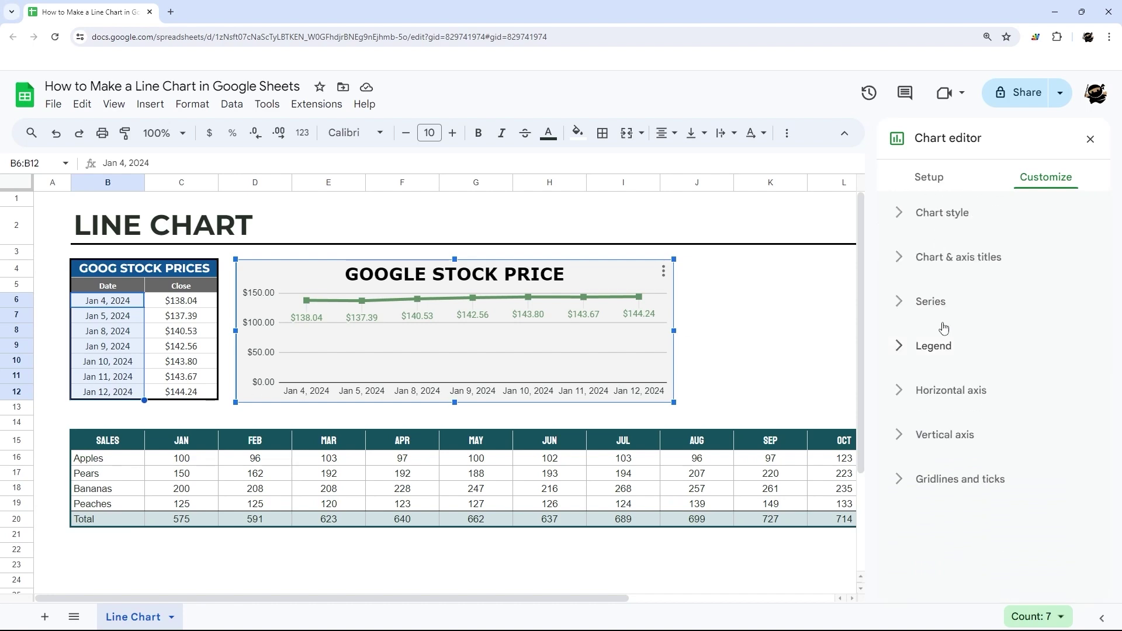
Try slanting the horizontal axis labels at 90° and 30°, and set the slant to 0°
left_click(945, 390)
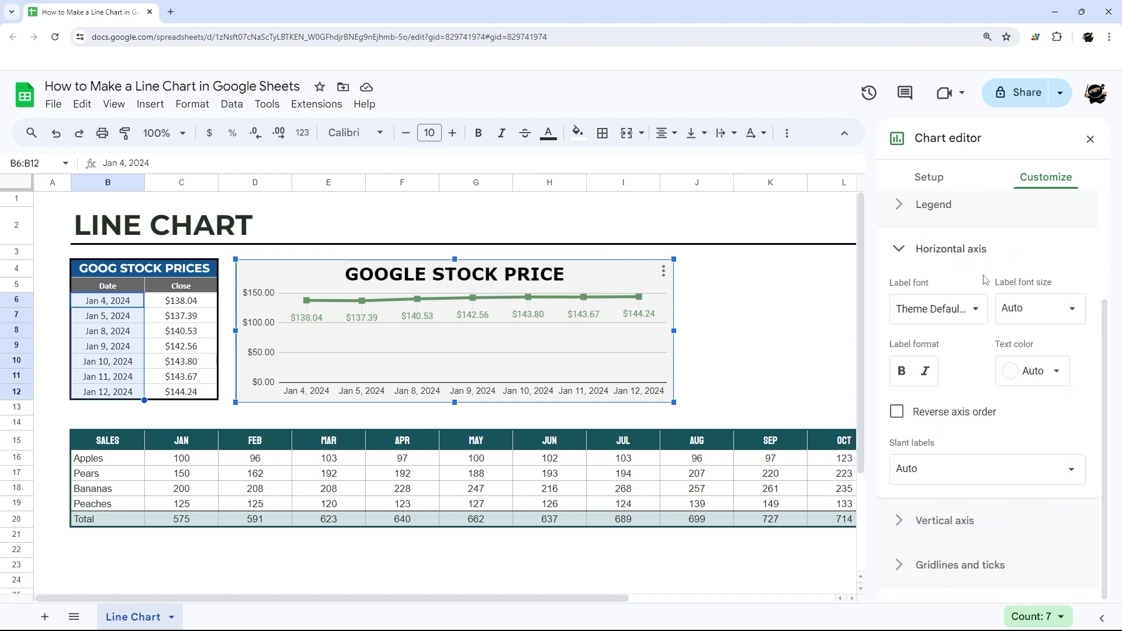
left_click(932, 469)
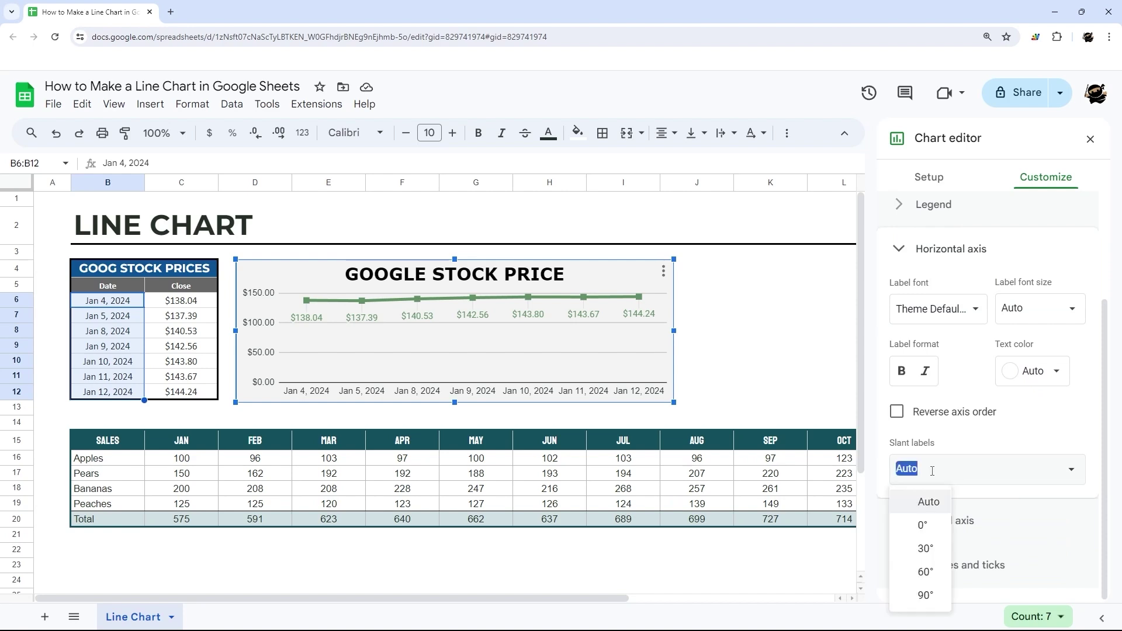
left_click(929, 594)
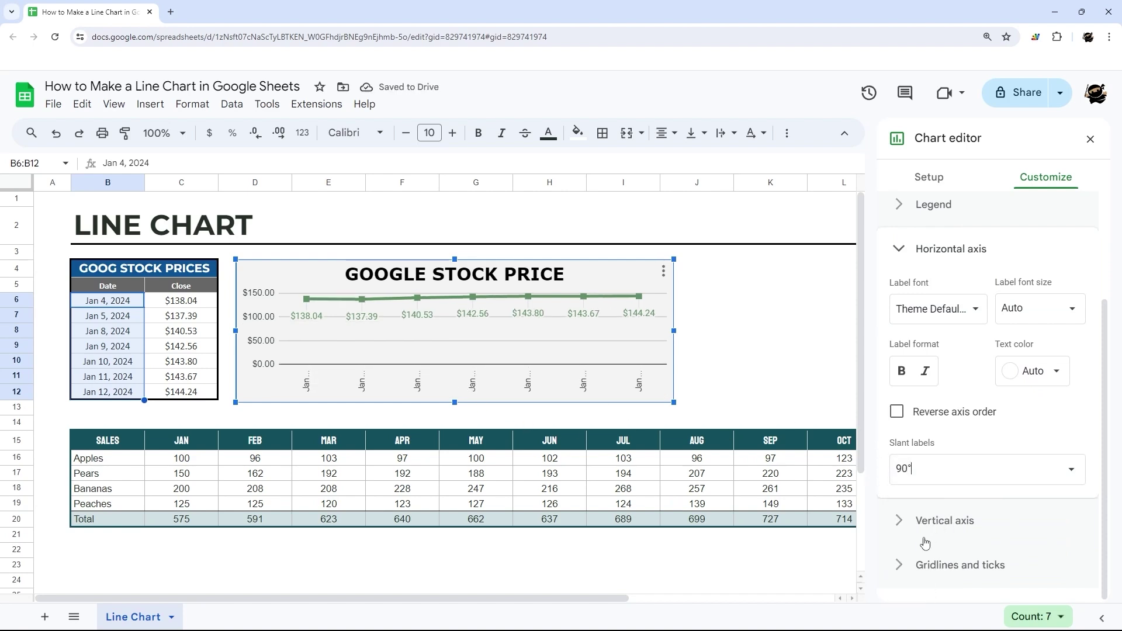
left_click(1068, 469)
left_click(916, 551)
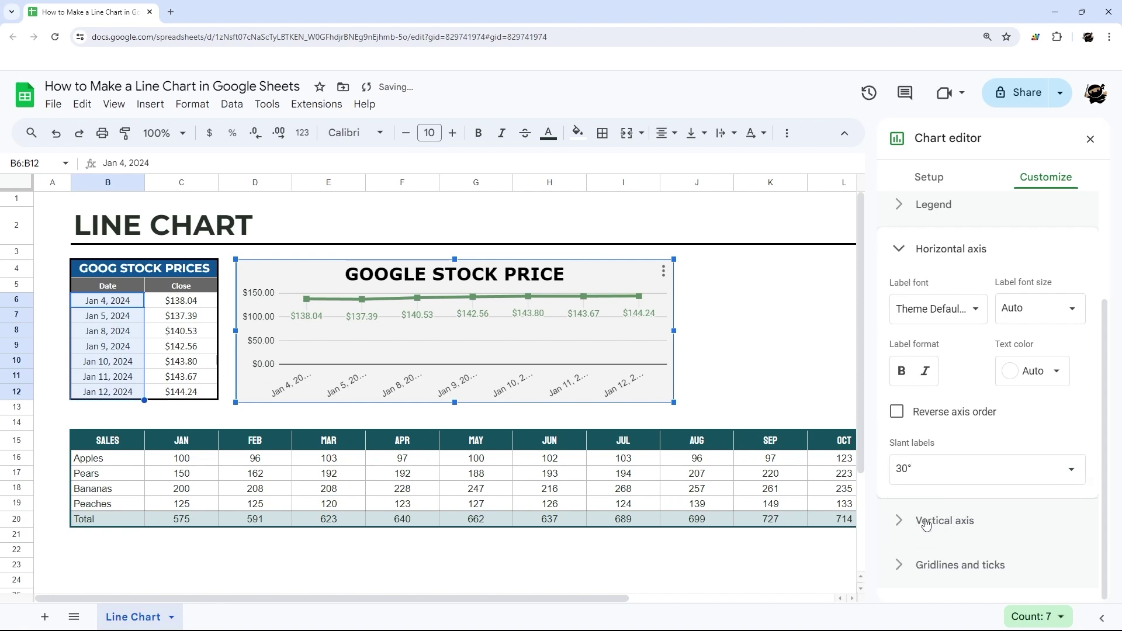
left_click(1071, 469)
left_click(909, 528)
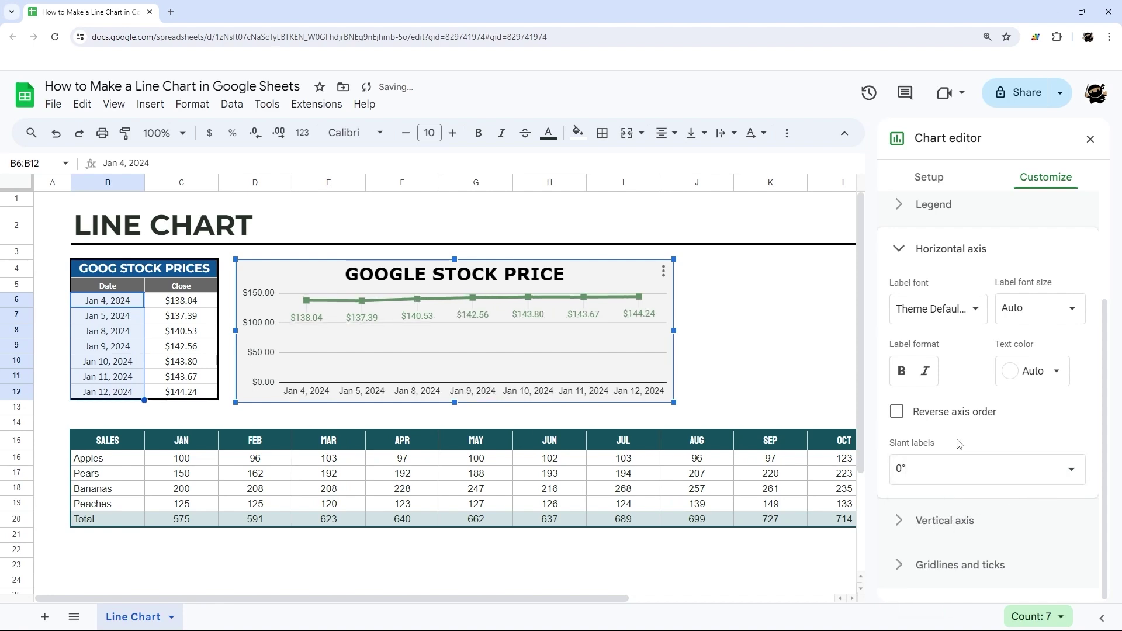
Set the horizontal axis labels to size 10 in the Narrow font, and try italic formatting on them
left_click(1038, 311)
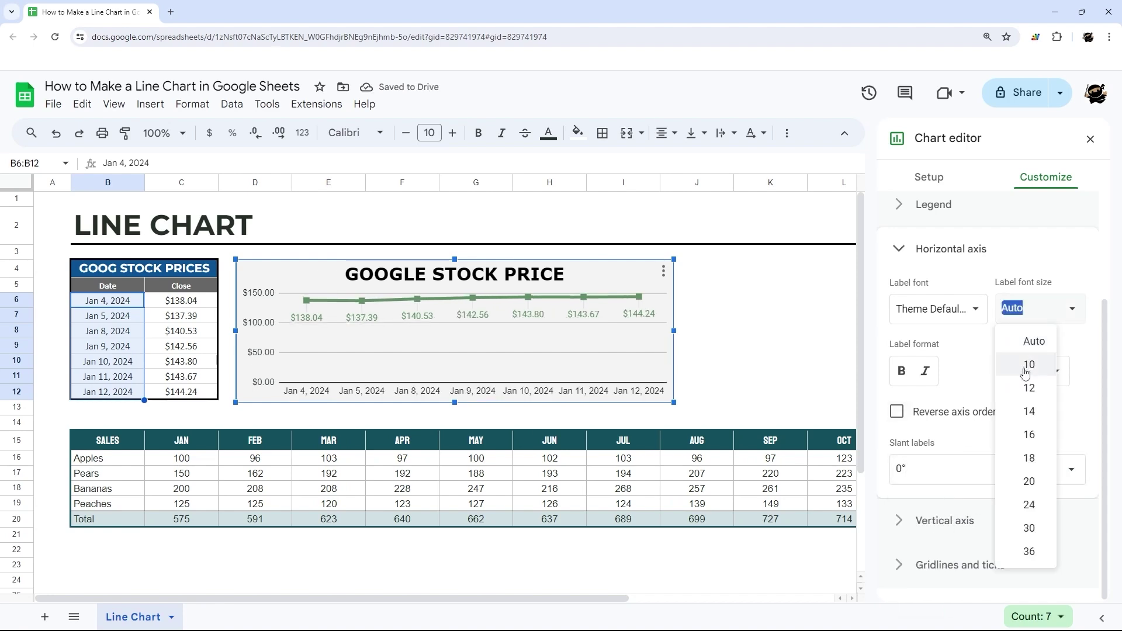
left_click(1026, 364)
left_click(935, 309)
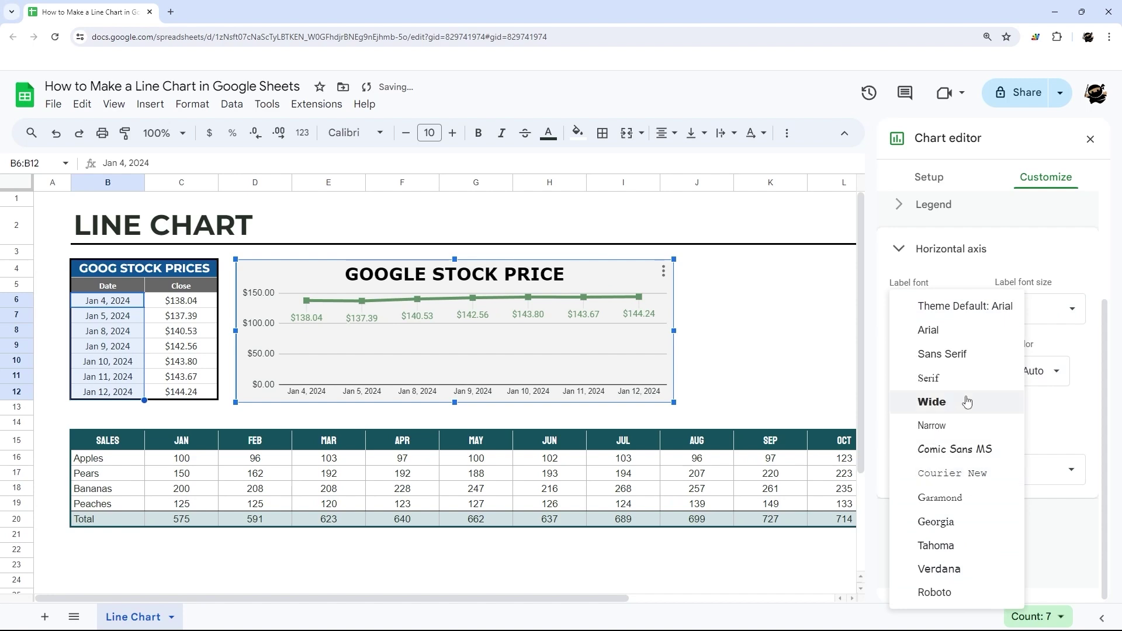
left_click(943, 427)
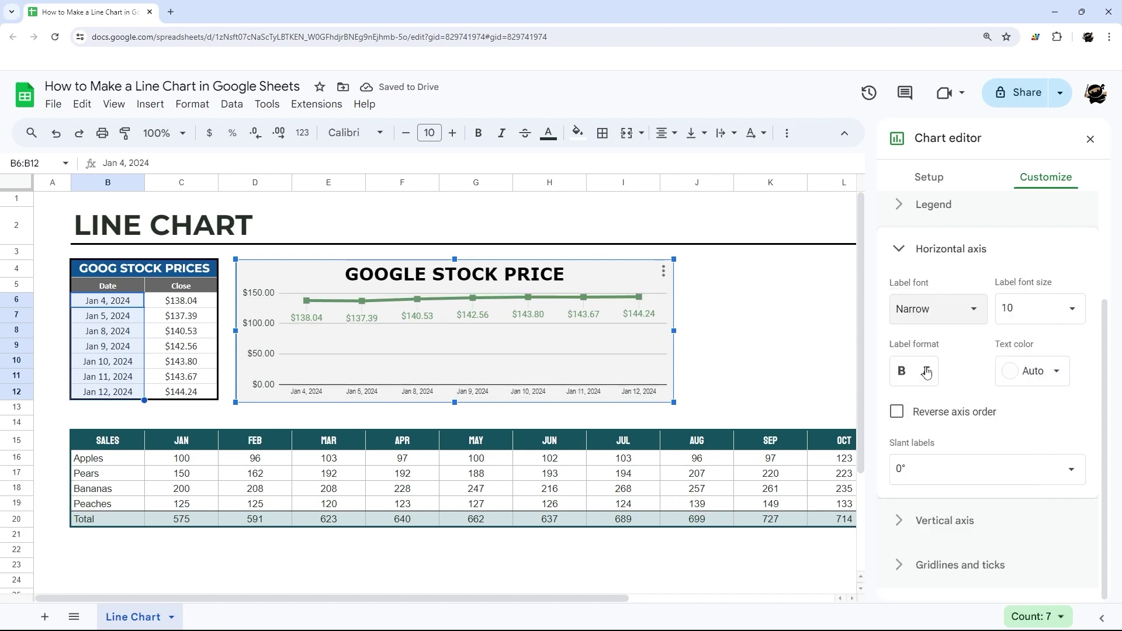
left_click(905, 375)
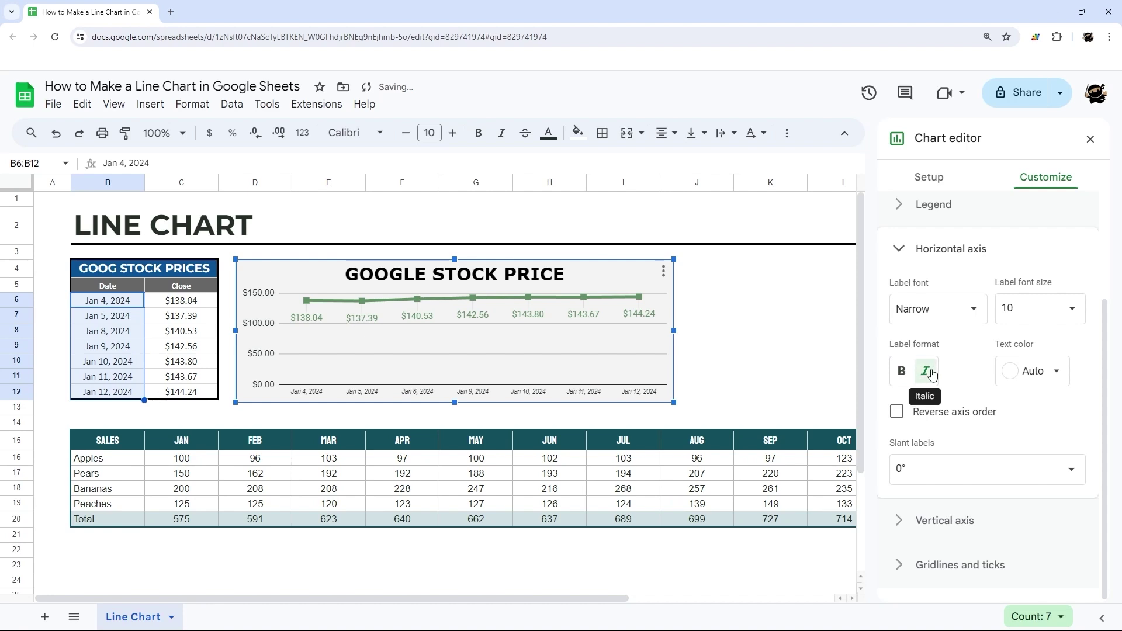
Try the theme's green as the horizontal axis text color, and set the color to black
left_click(1051, 372)
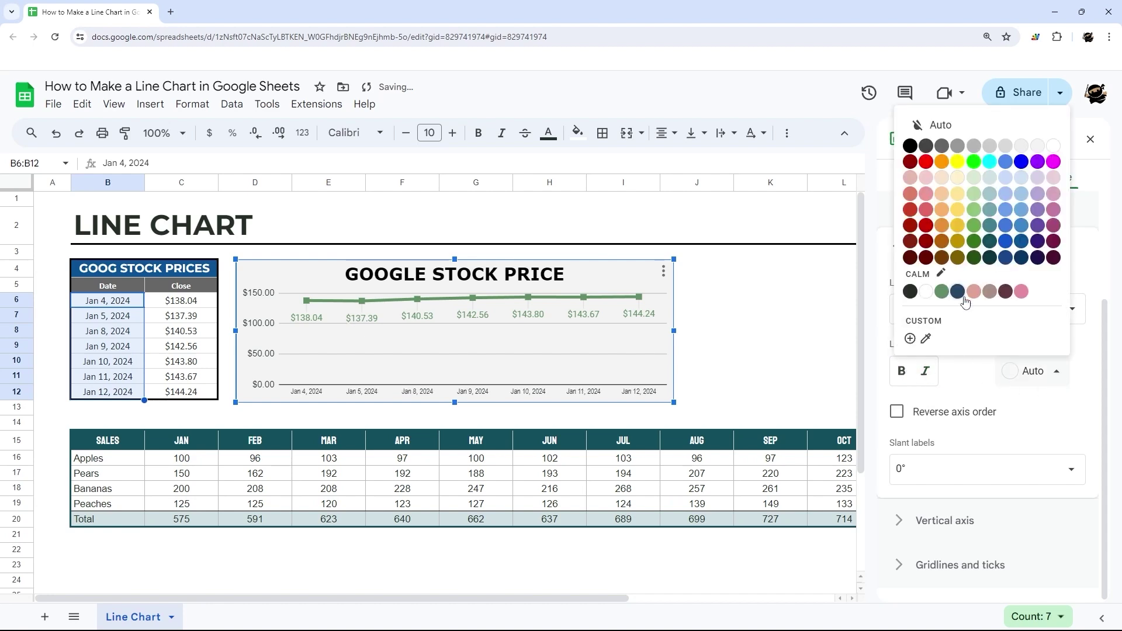
left_click(942, 291)
left_click(1034, 364)
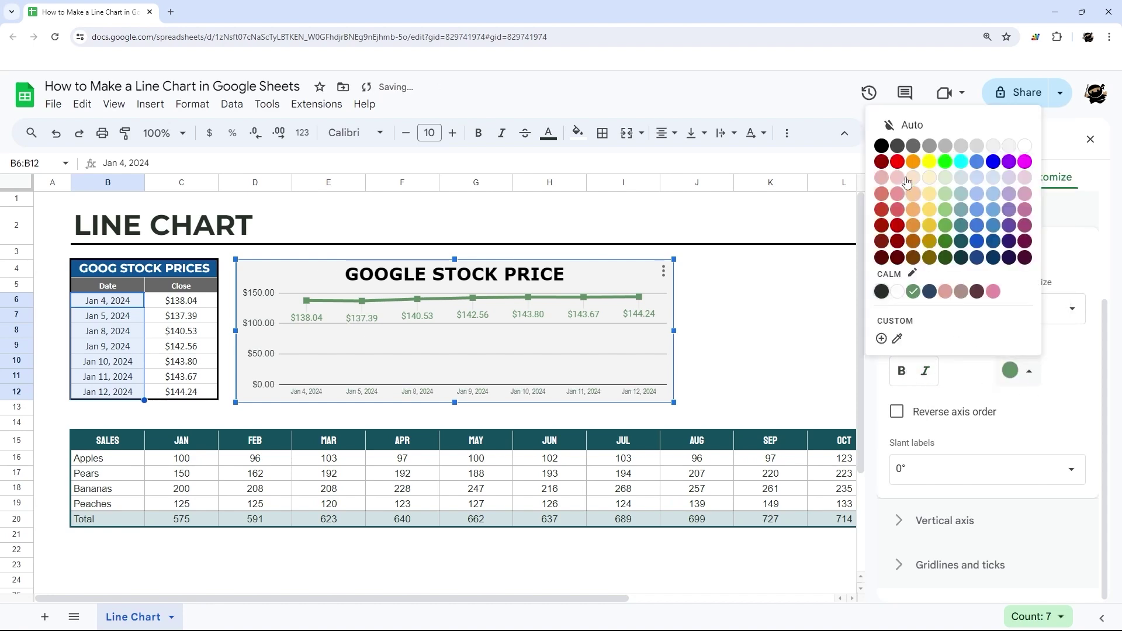
left_click(879, 146)
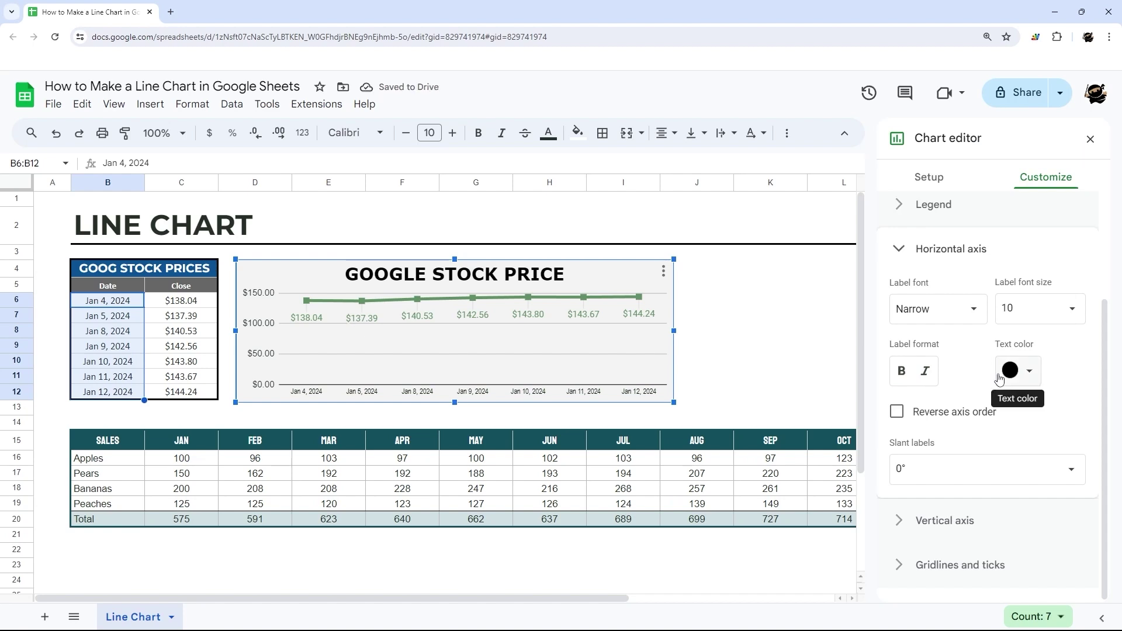
Try reversing the order of the horizontal axis, and restore the original order
left_click(898, 413)
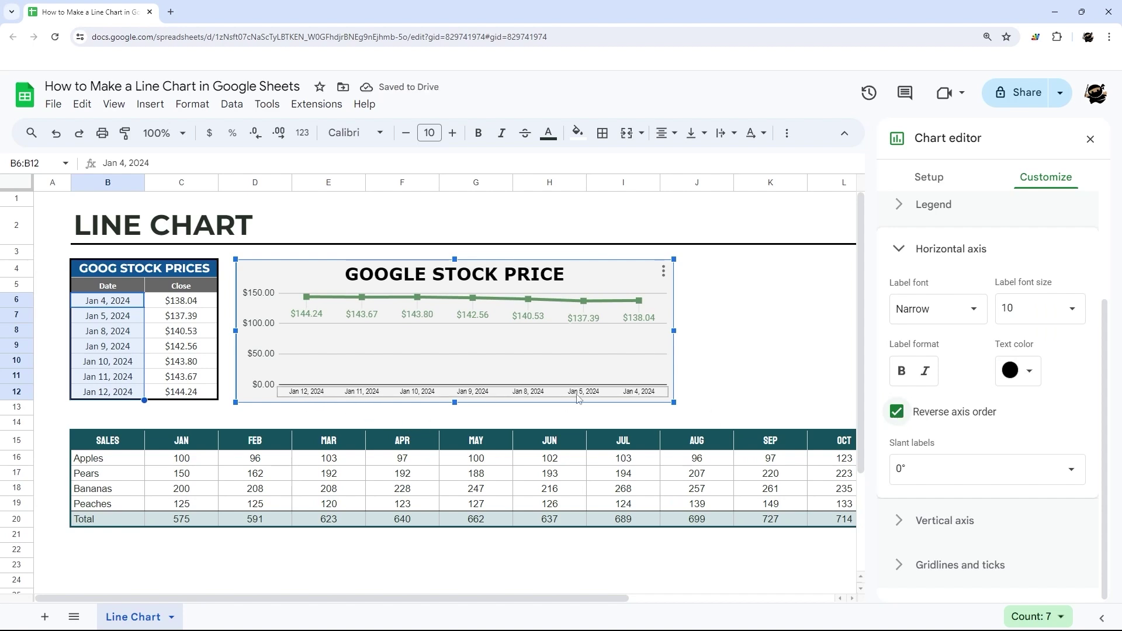
left_click(895, 413)
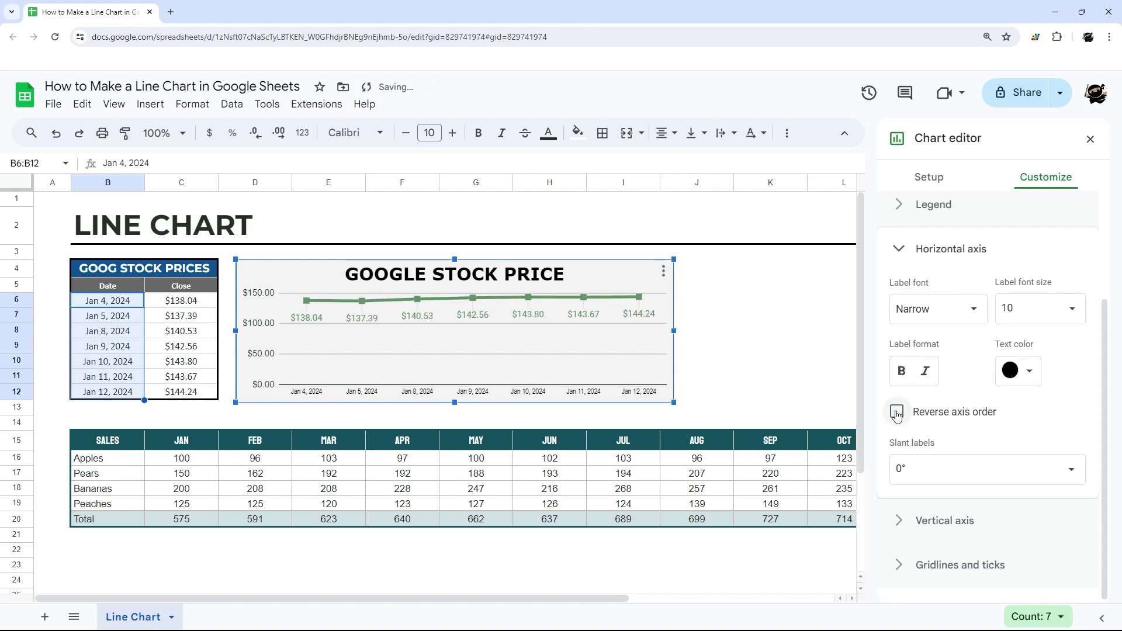
scroll(921, 387, "up", 2)
left_click(949, 367)
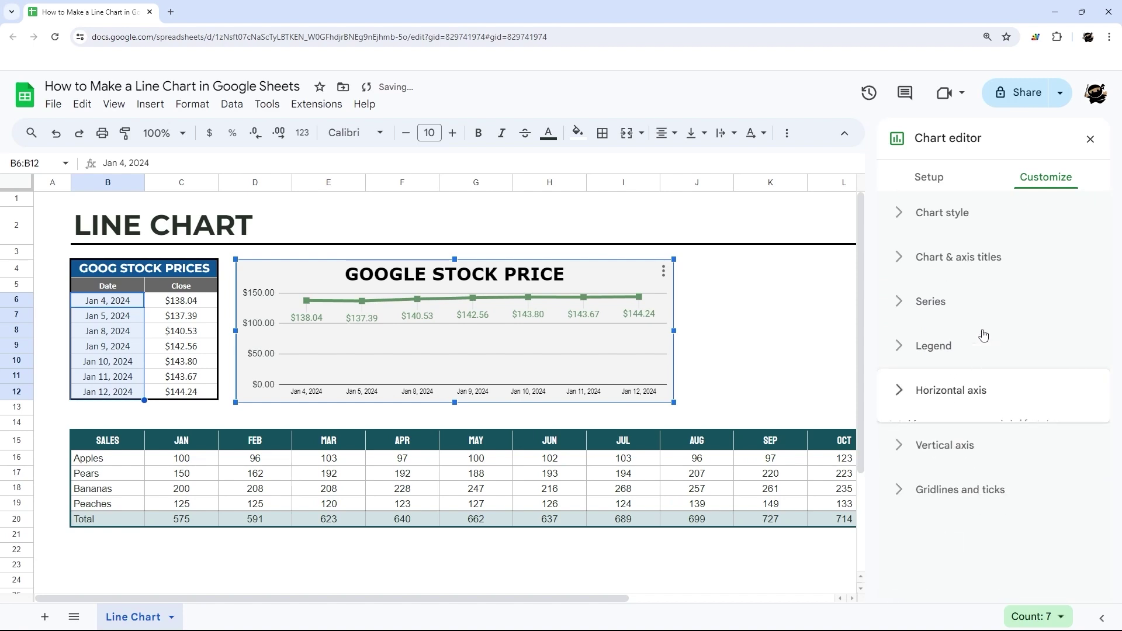
Try vertical axis minimum values of 100 and 130, and set the minimum to 135
left_click(950, 440)
scroll(976, 412, "down", 4)
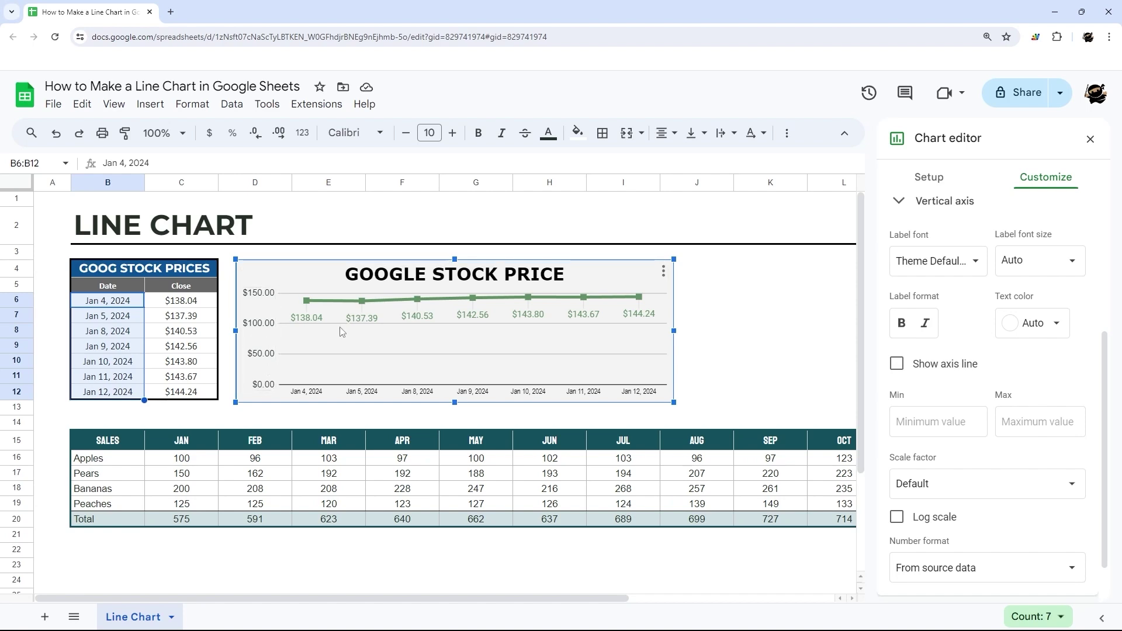
left_click(936, 430)
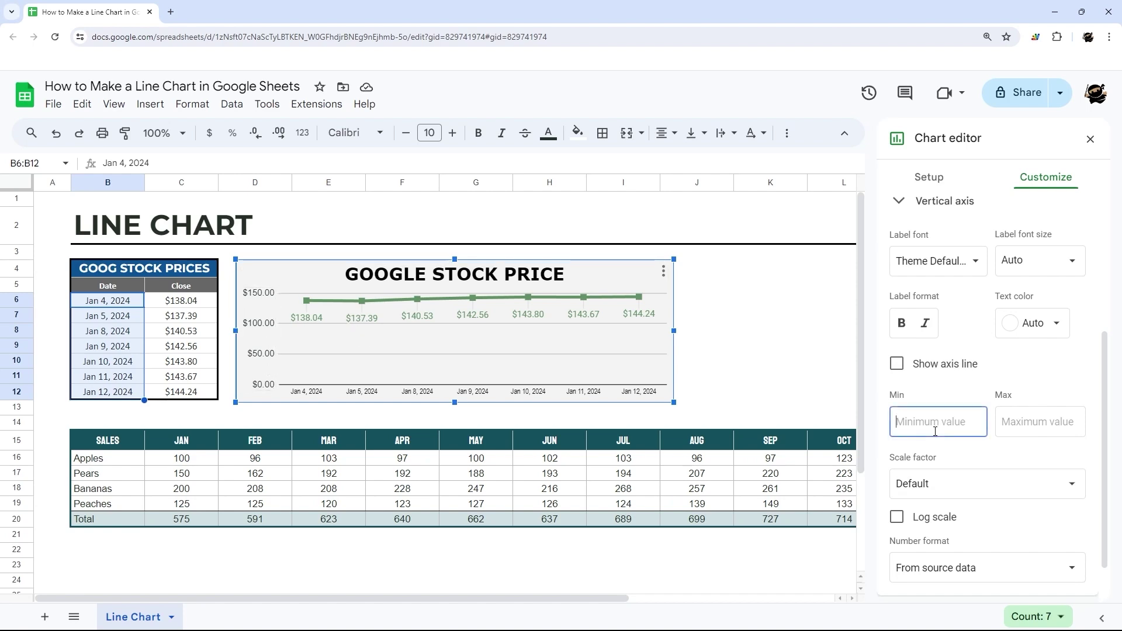
type("100")
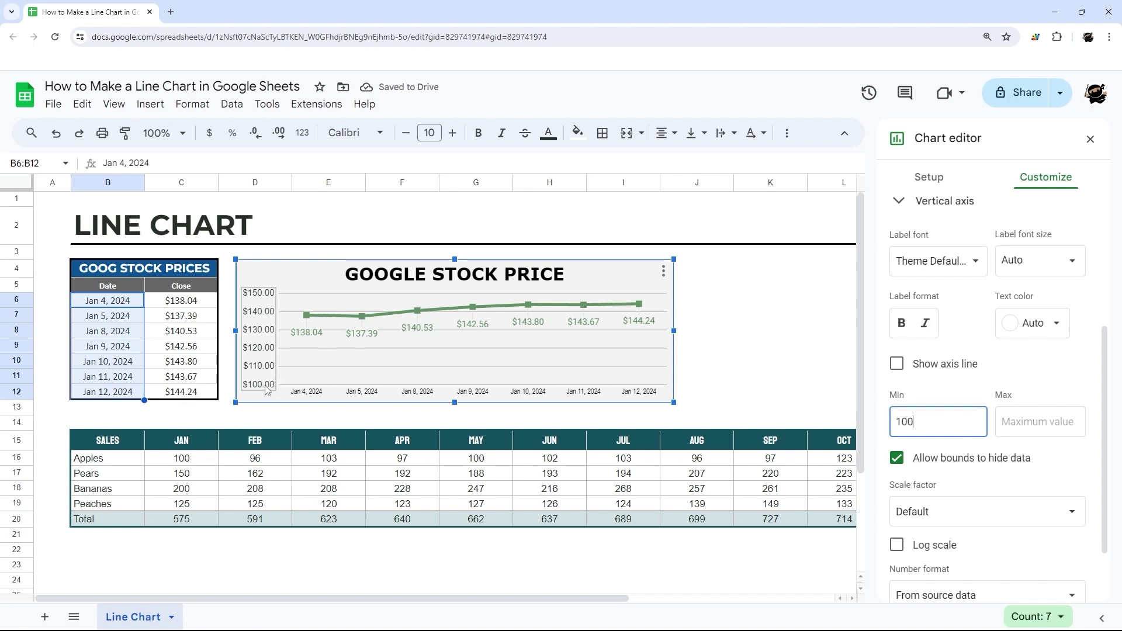
left_click_drag(965, 422, 809, 423)
type("2.")
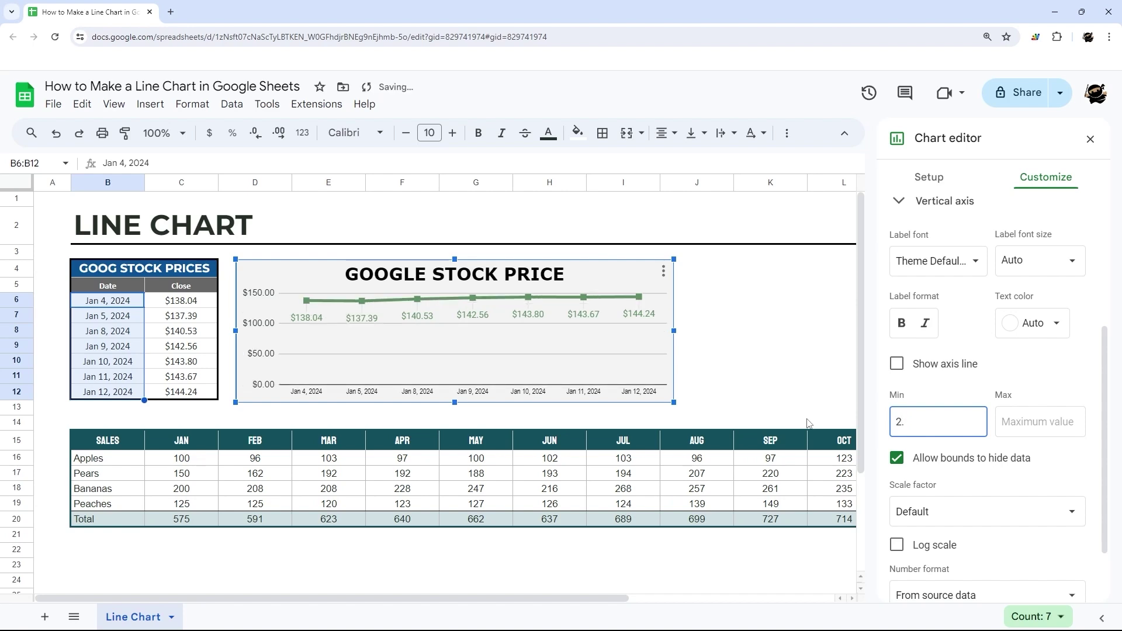
key("BackSpace")
type("130")
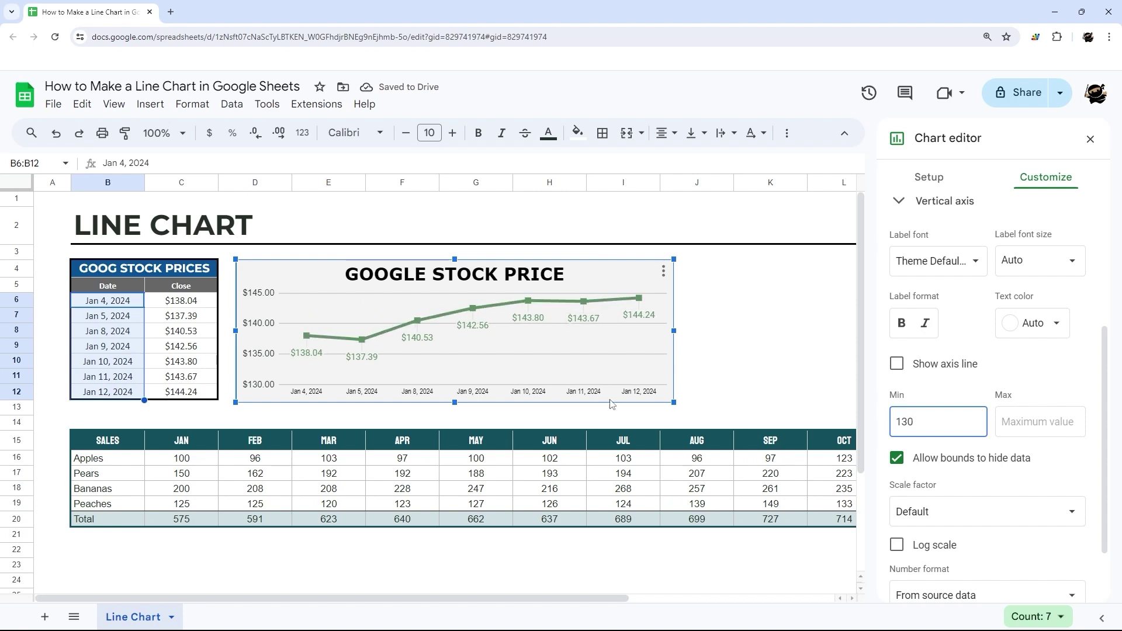
key("BackSpace")
type("5")
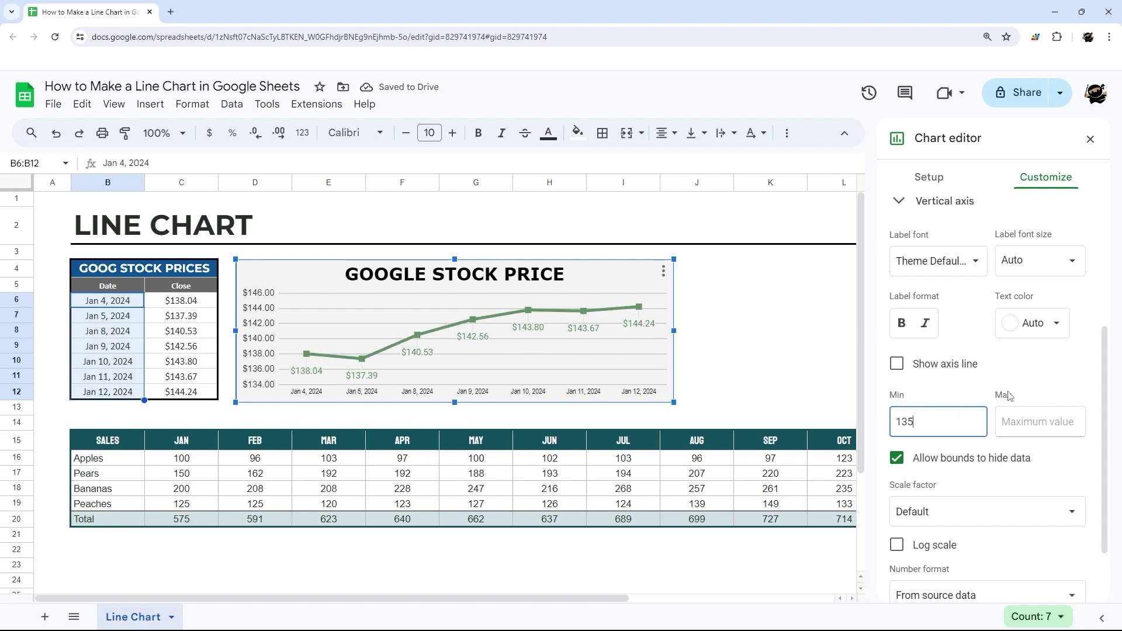
Try the Currency (rounded) number format for the vertical axis, and switch it back to From source data
scroll(935, 459, "down", 1)
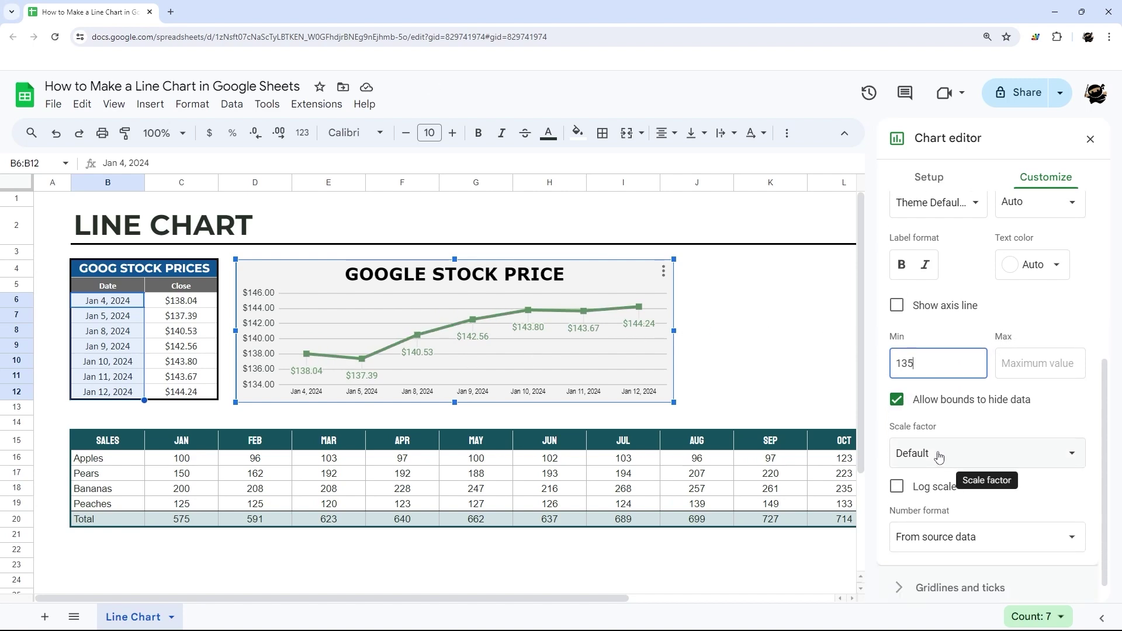
scroll(940, 457, "down", 1)
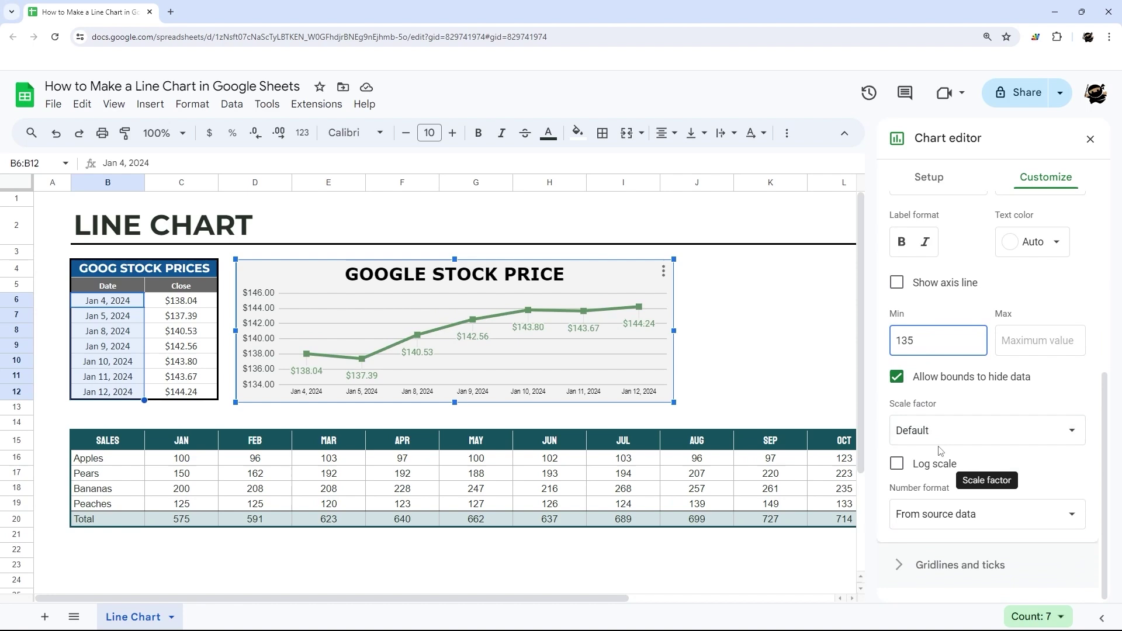
left_click(956, 518)
left_click(956, 516)
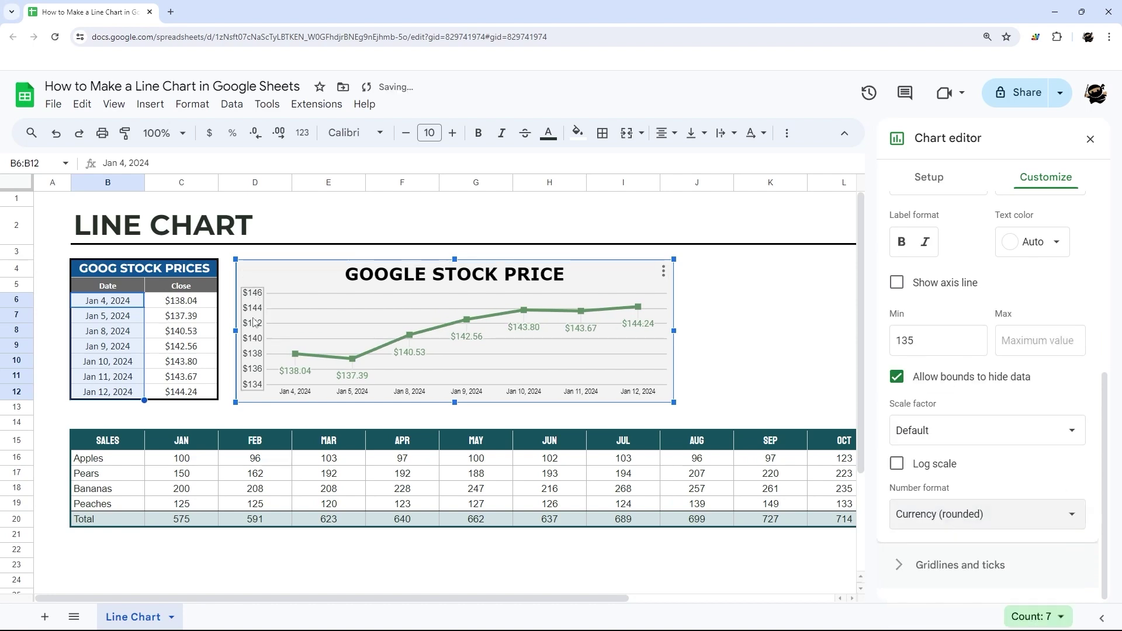
left_click(934, 514)
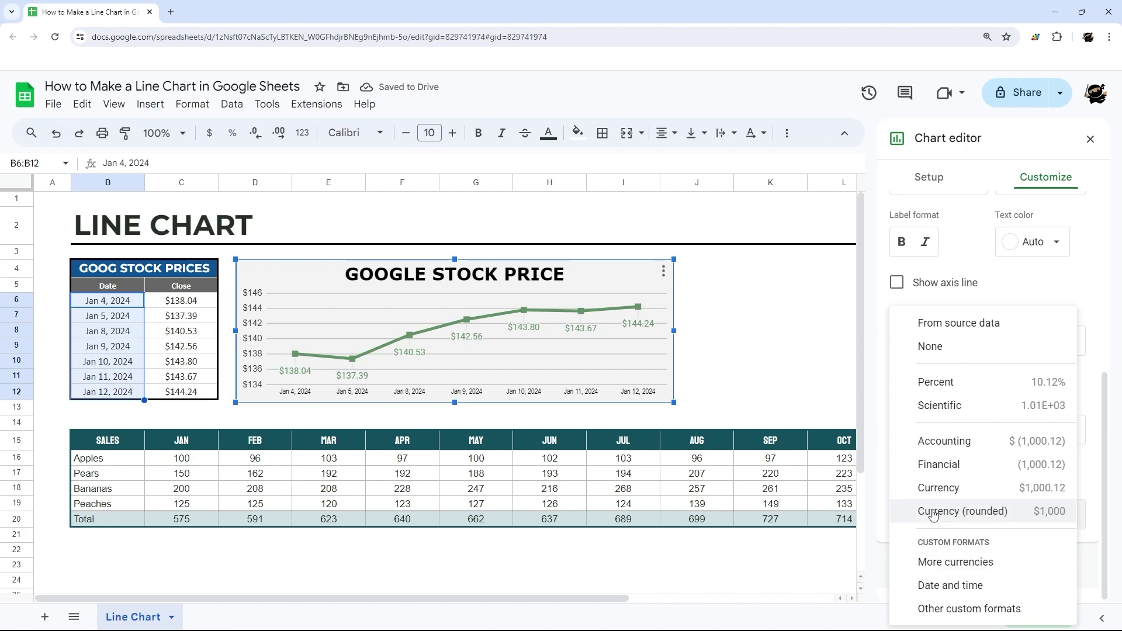
left_click(948, 326)
Try the Currency number format for the vertical axis, and set the format to Currency (rounded)
left_click(958, 522)
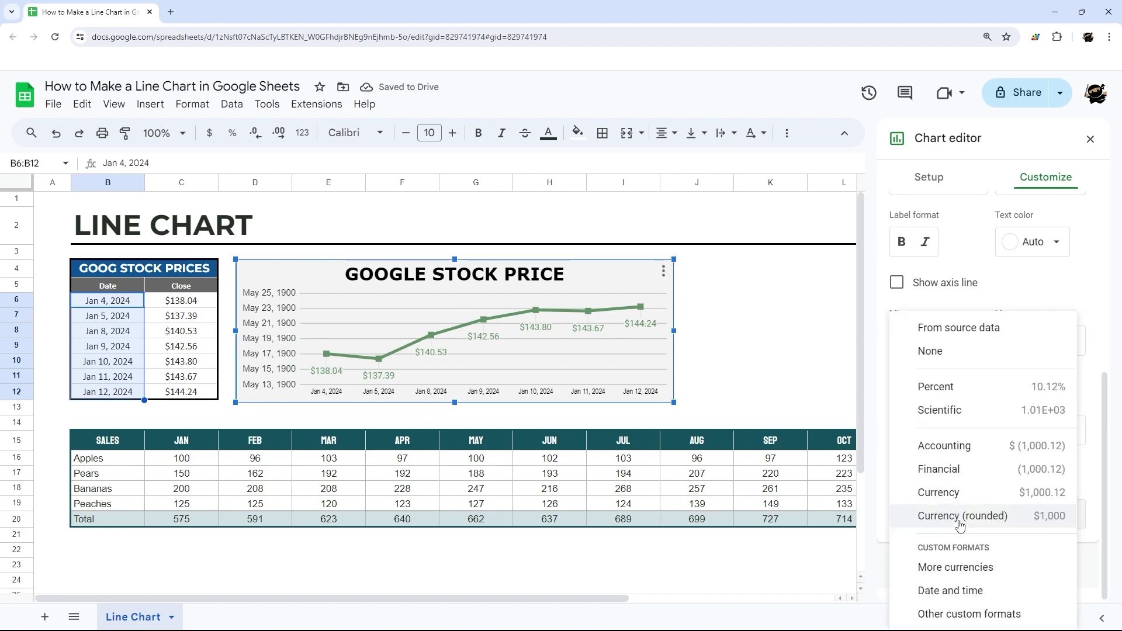
left_click(972, 496)
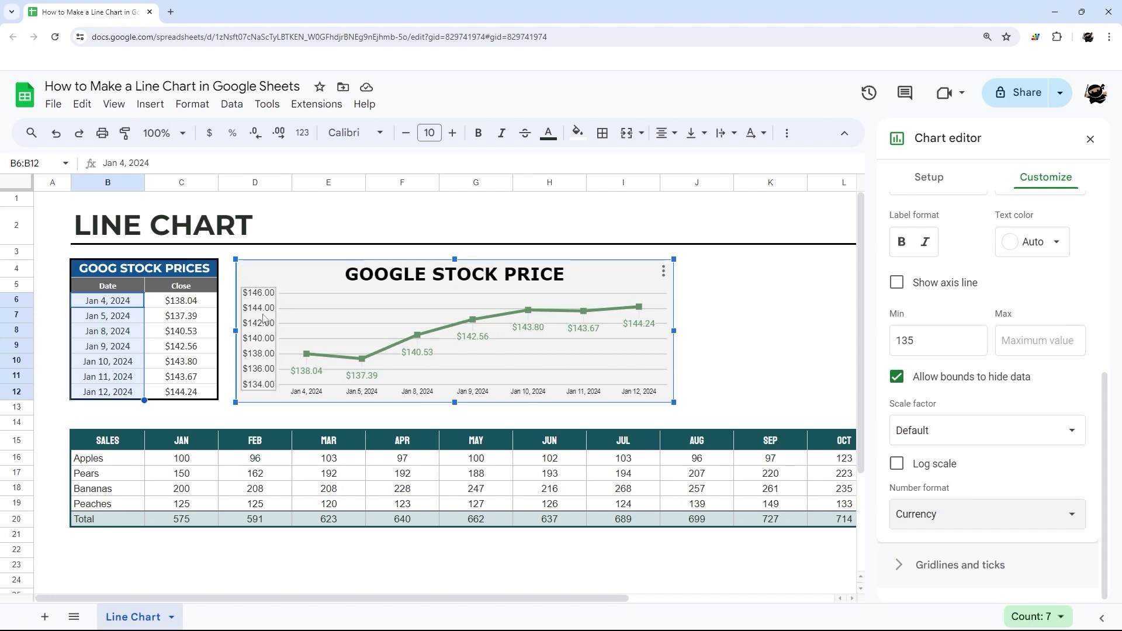
left_click(975, 504)
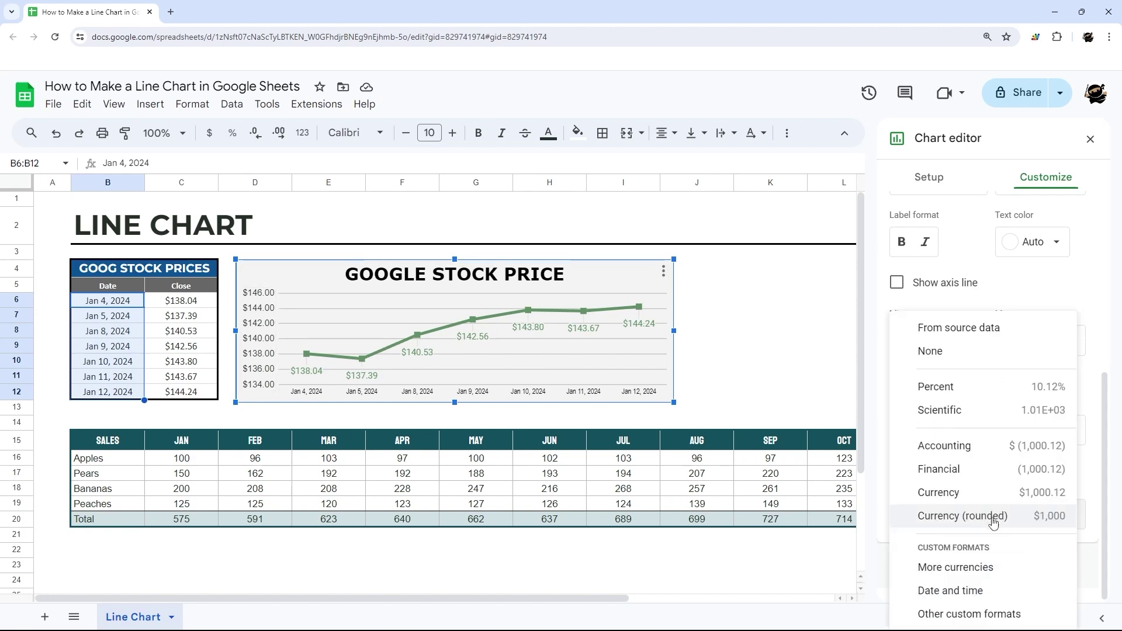
left_click(988, 517)
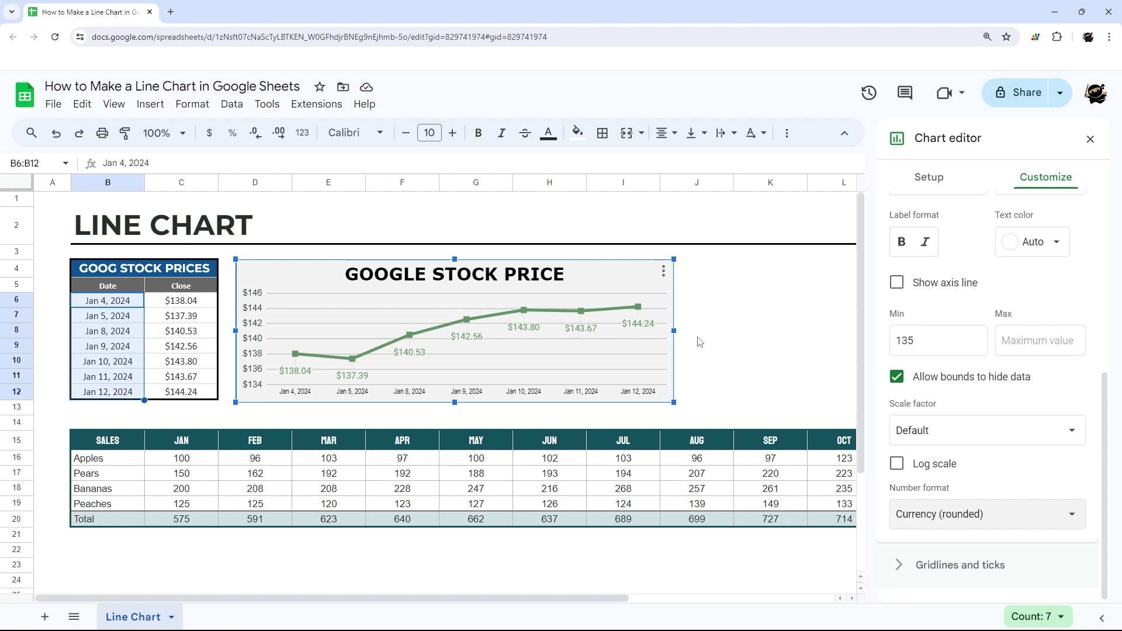
Leave the chart editor and go to the SALES table below the chart
left_click(748, 301)
scroll(746, 310, "down", 1)
scroll(746, 310, "down", 2)
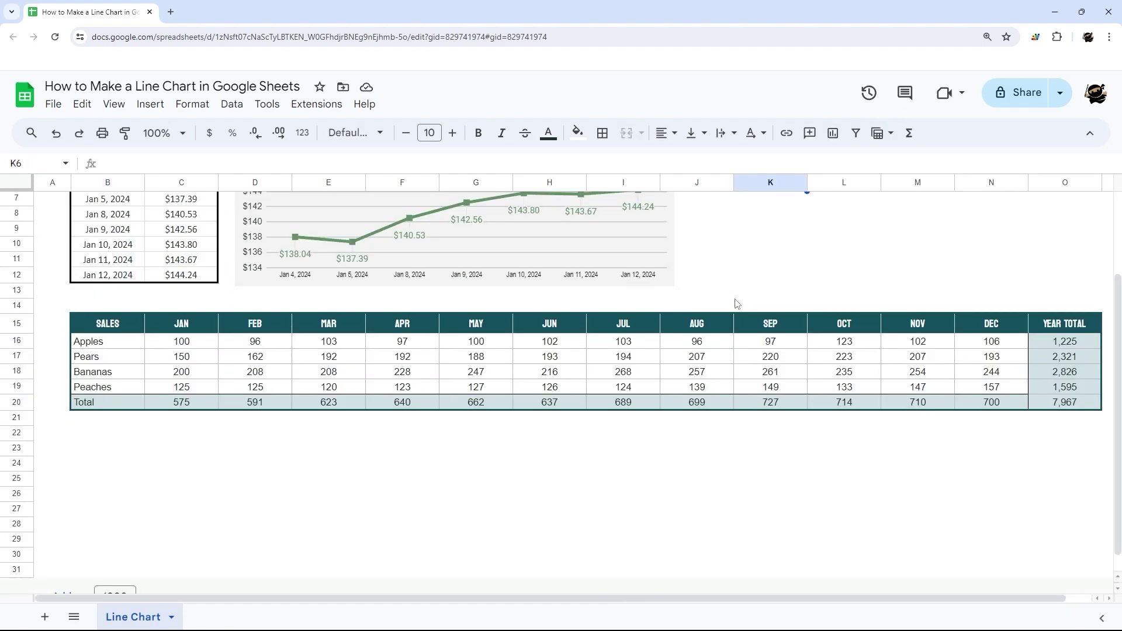
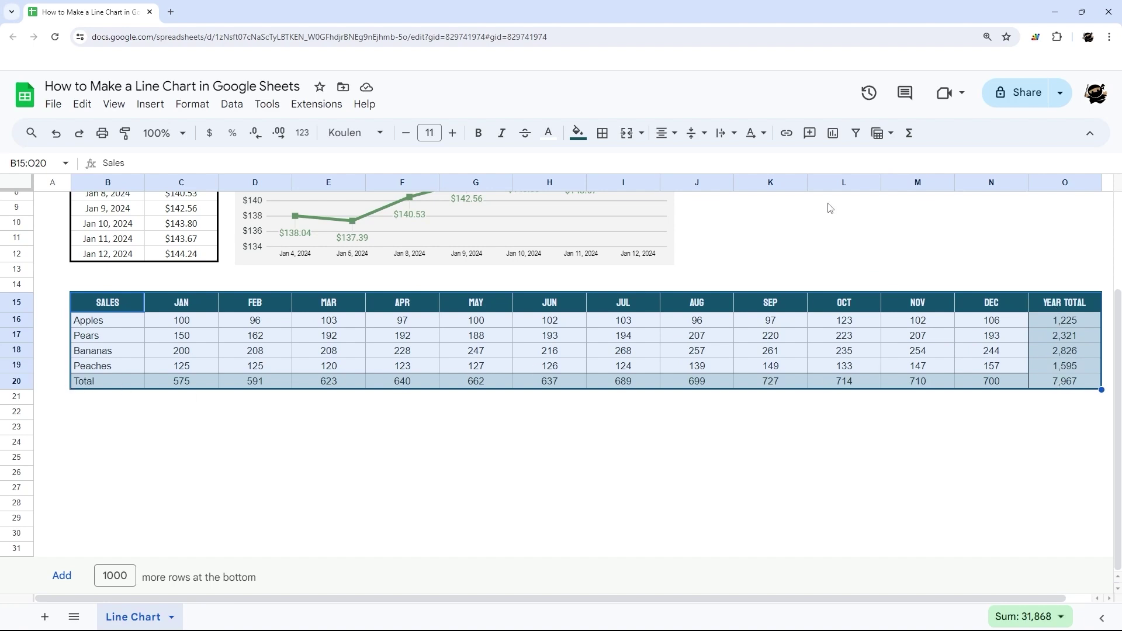
Insert a chart from the selected SALES table range B15:O20, shorten it and reposition it over the table
left_click(834, 137)
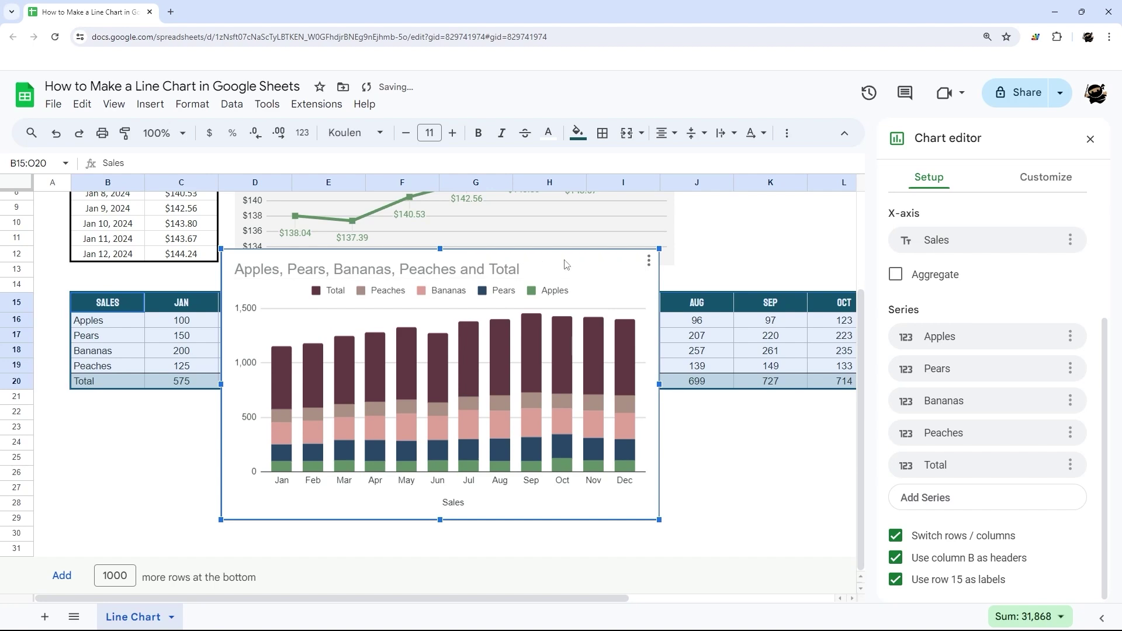
left_click_drag(566, 263, 438, 300)
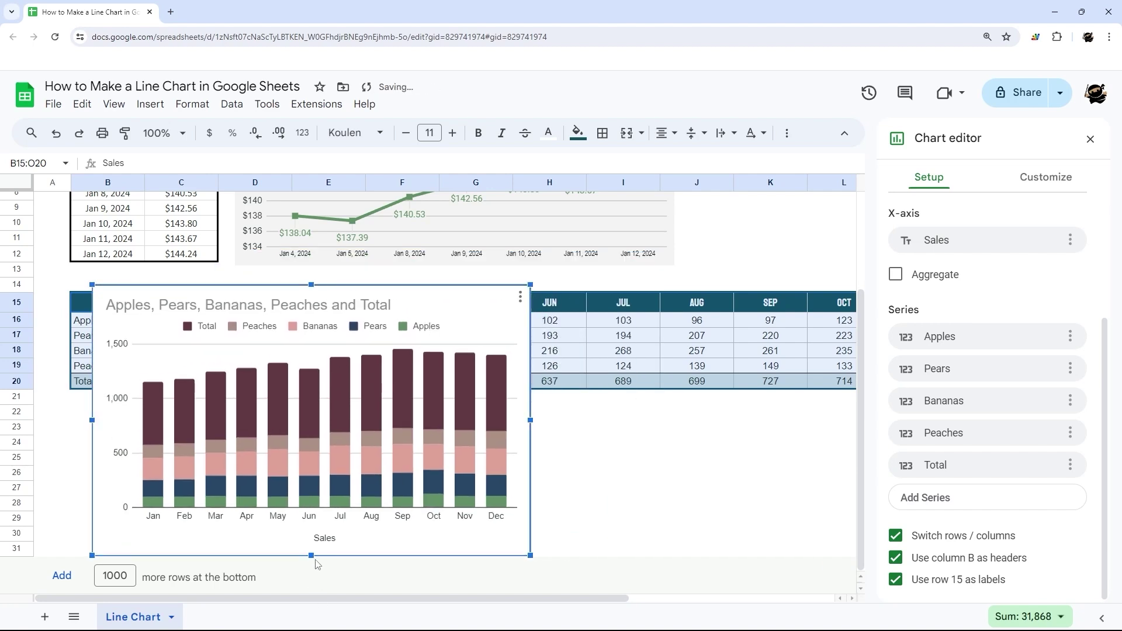
left_click_drag(316, 563, 322, 536)
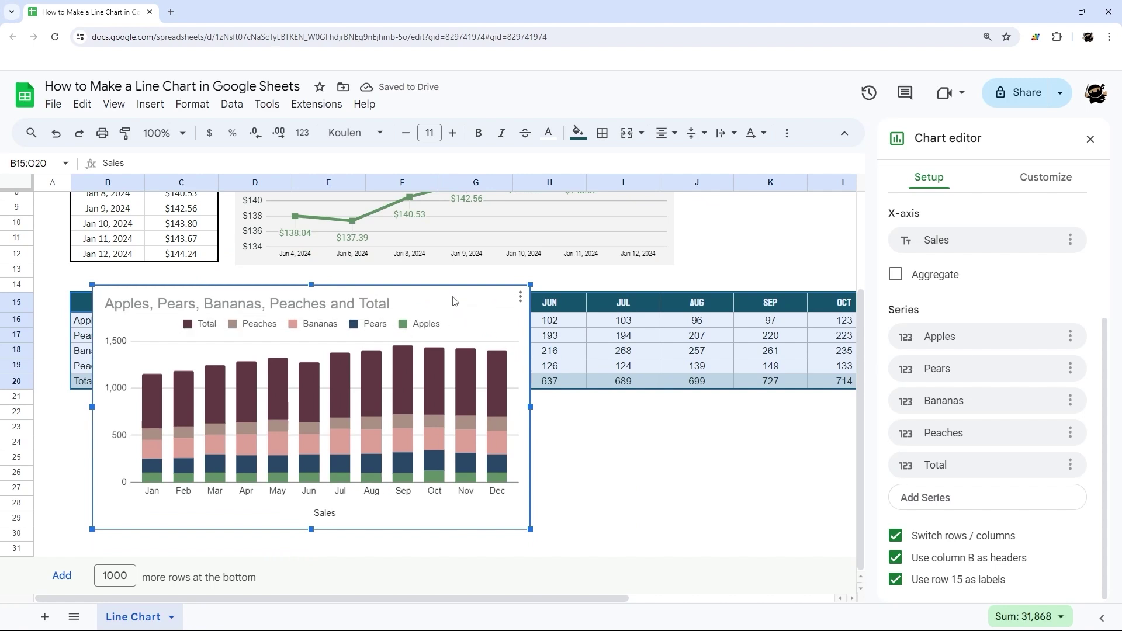
left_click_drag(526, 305, 630, 285)
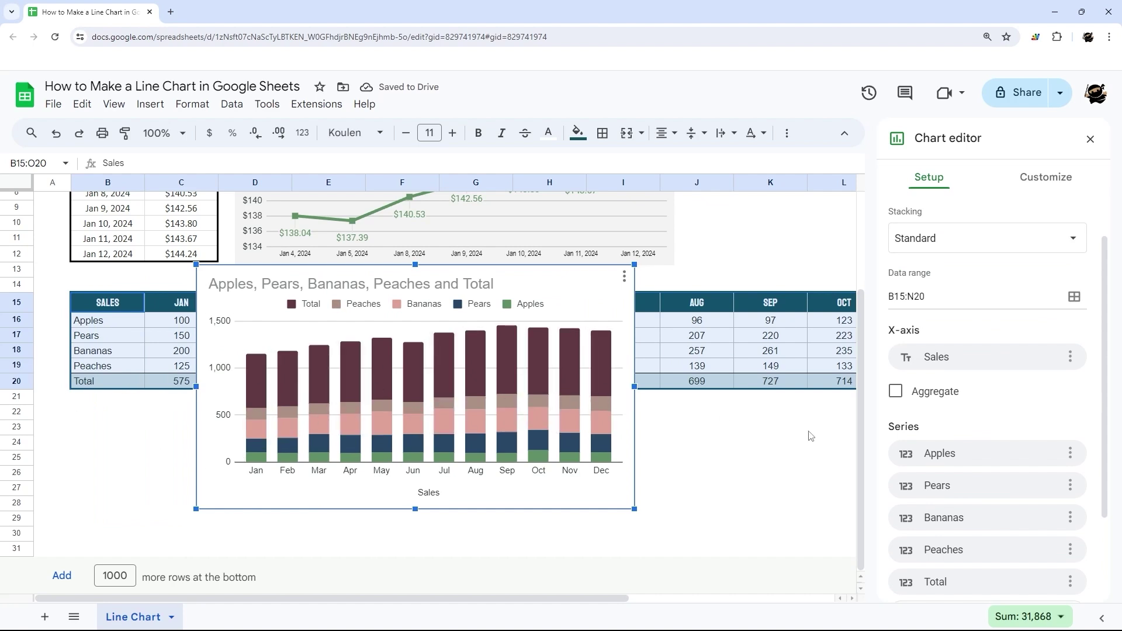
Remove the Total series from the sales chart
scroll(970, 437, "down", 2)
left_click(1070, 465)
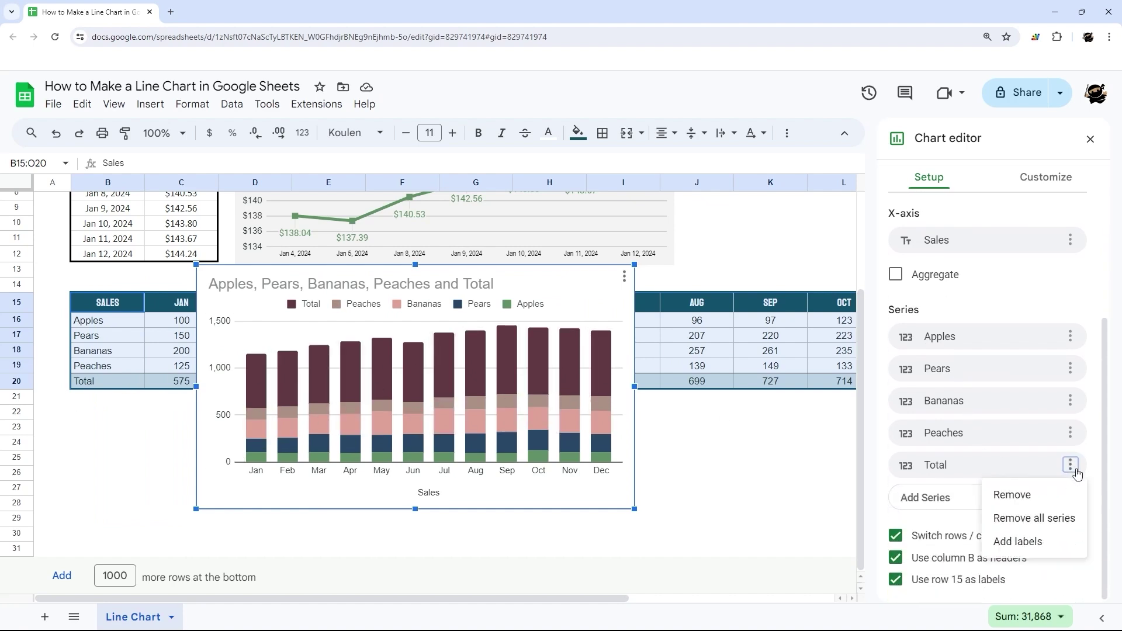
left_click(1036, 502)
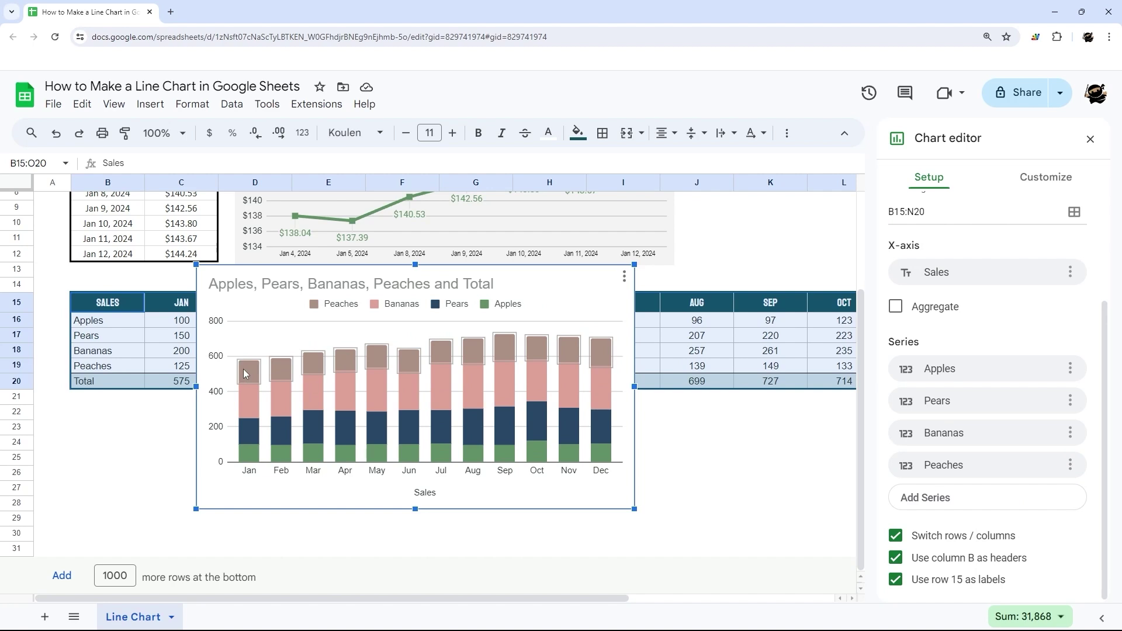
Change the sales chart's type from stacked column to Line chart
scroll(980, 325, "up", 3)
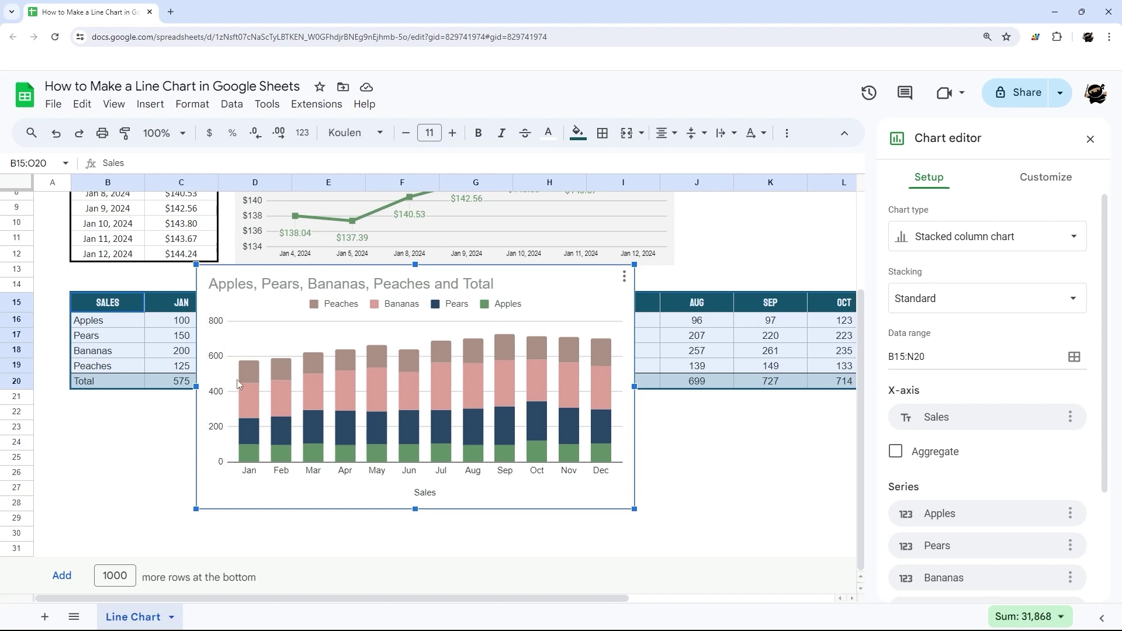
left_click(945, 238)
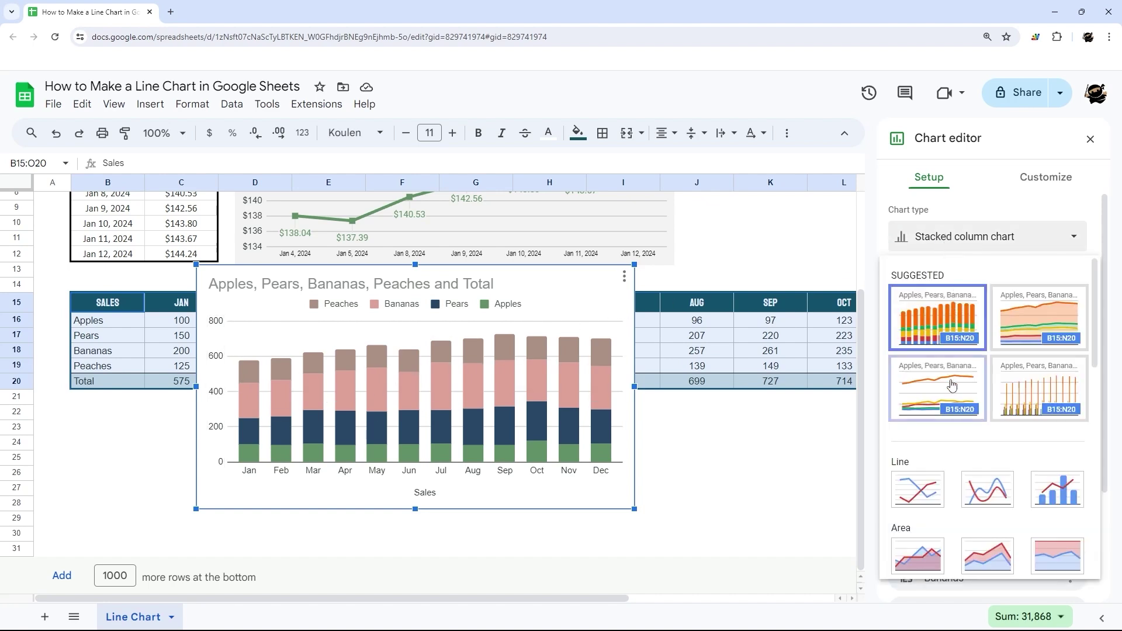
scroll(942, 423, "down", 1)
left_click(932, 433)
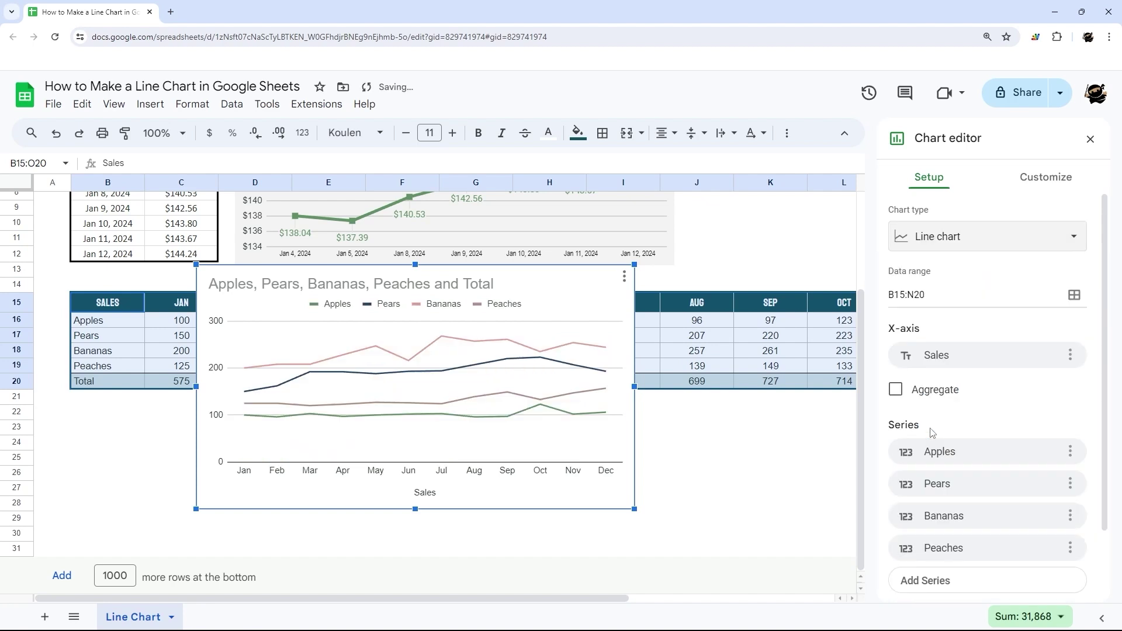
Move the sales chart directly below the SALES table, reduce its height and widen it from column B to about column L
left_click_drag(529, 275, 476, 294)
left_click_drag(362, 529, 369, 506)
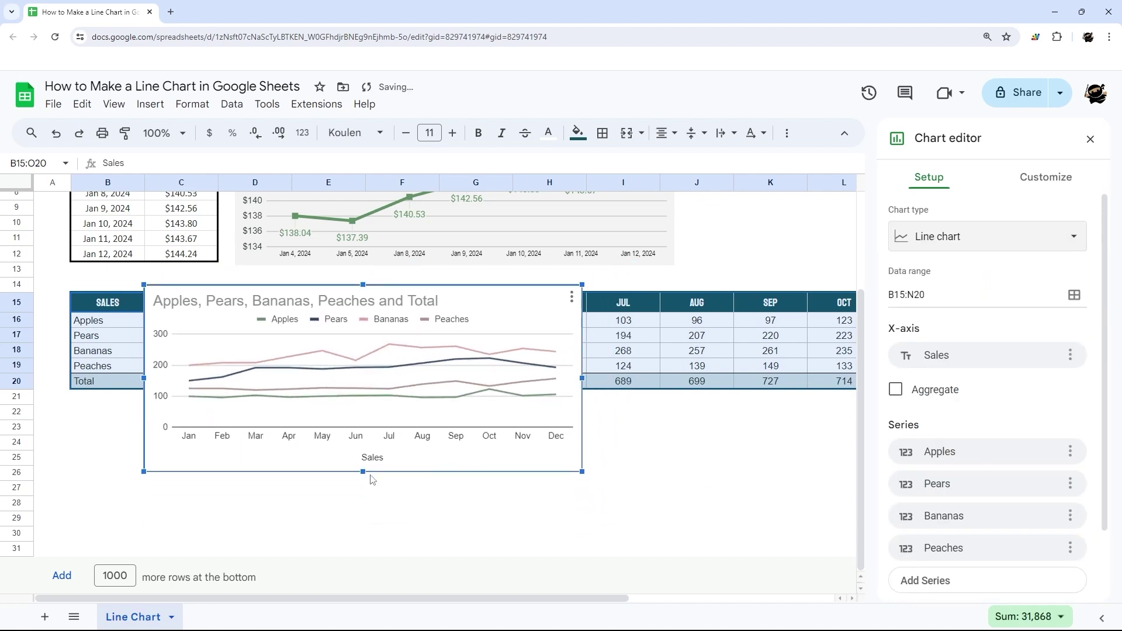
left_click_drag(497, 300, 418, 394)
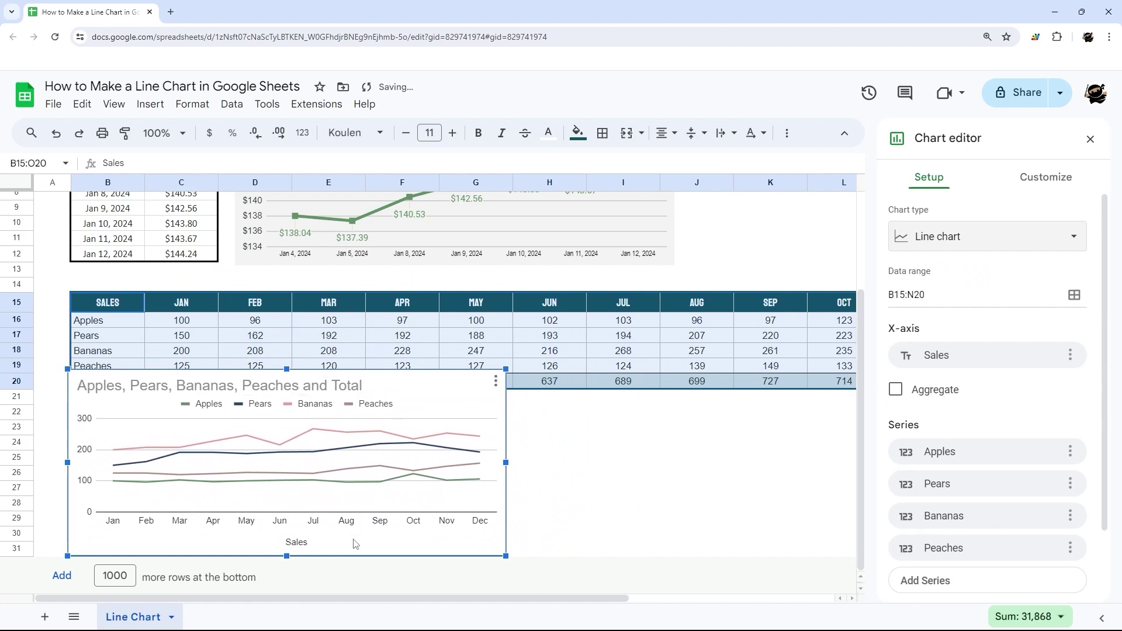
left_click_drag(290, 555, 289, 515)
left_click_drag(425, 401, 430, 410)
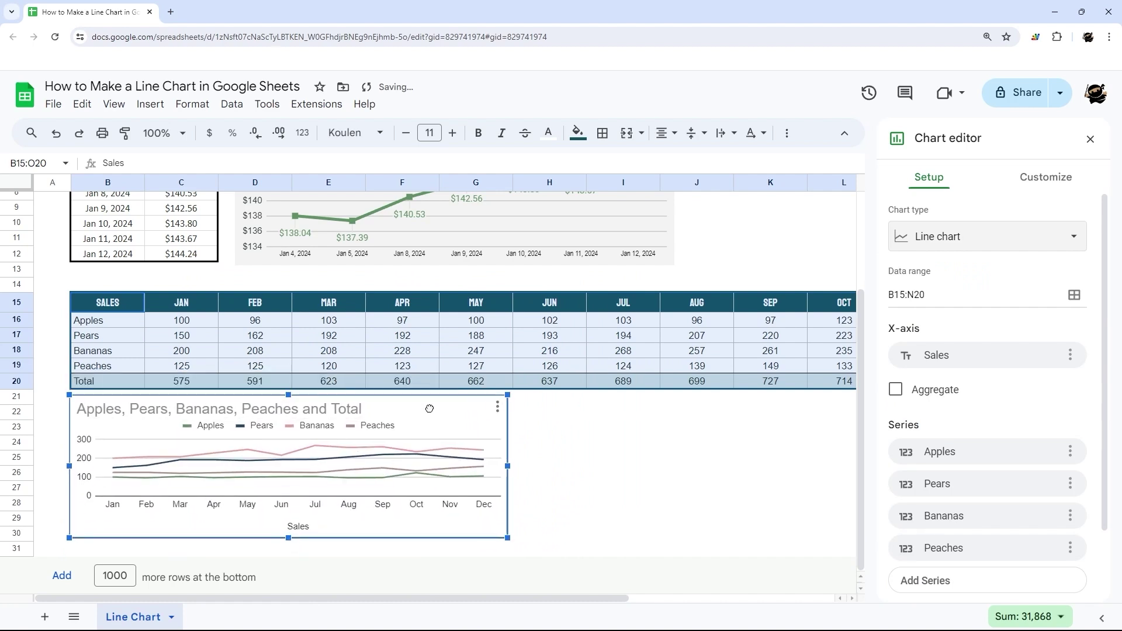
left_click_drag(509, 468, 849, 468)
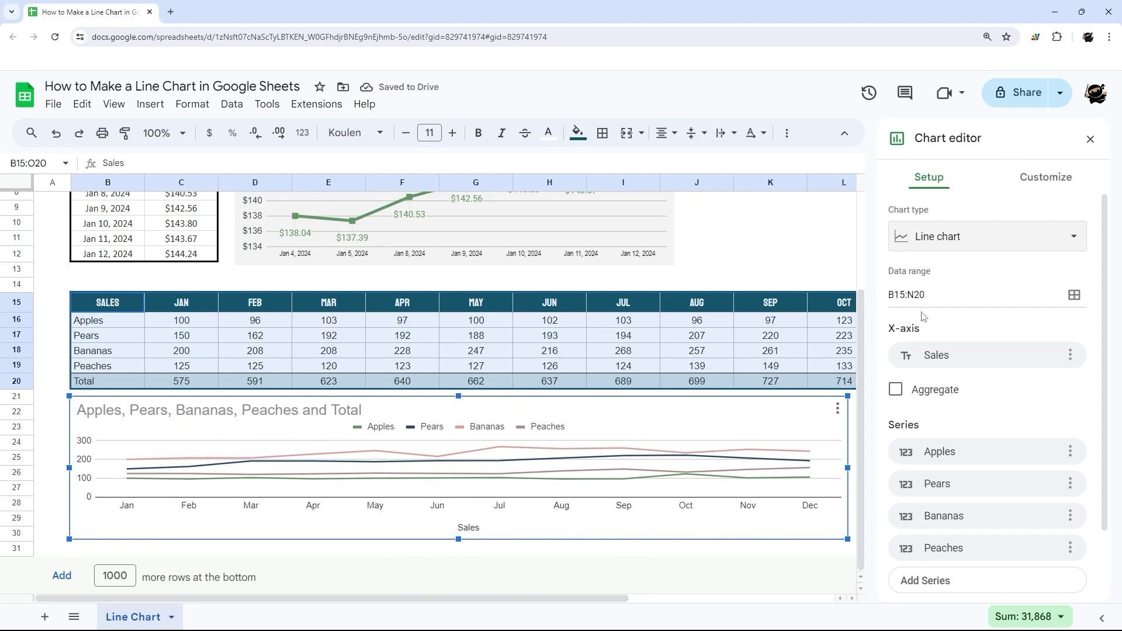
Compare the chart's data range with the SALES table's columns and view the series available to add
left_click_drag(594, 599, 799, 598)
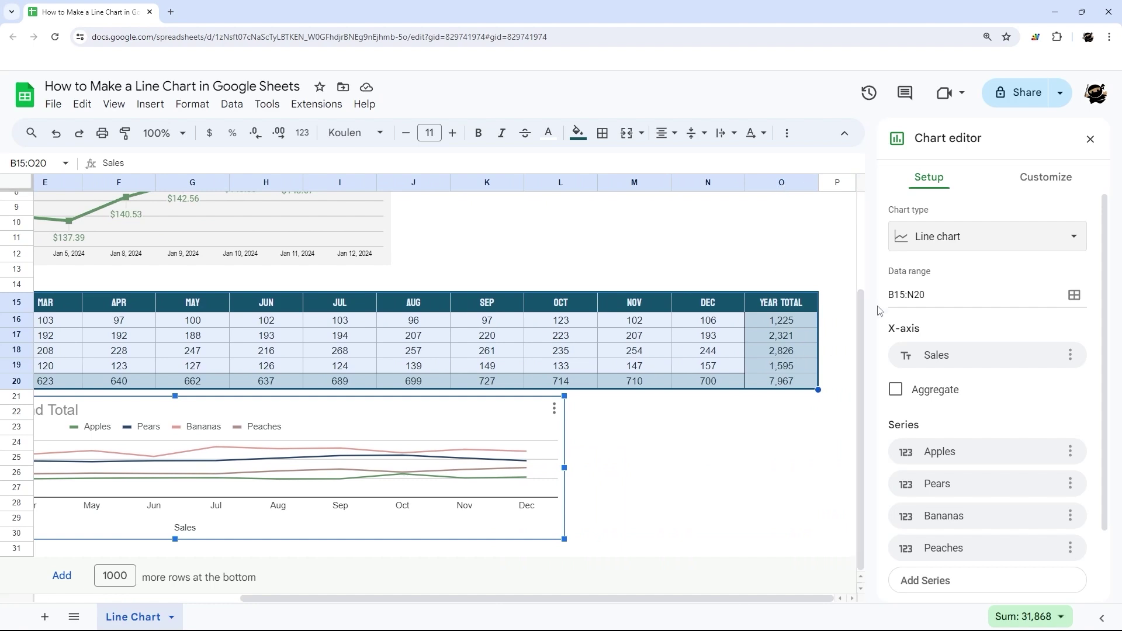
left_click(915, 295)
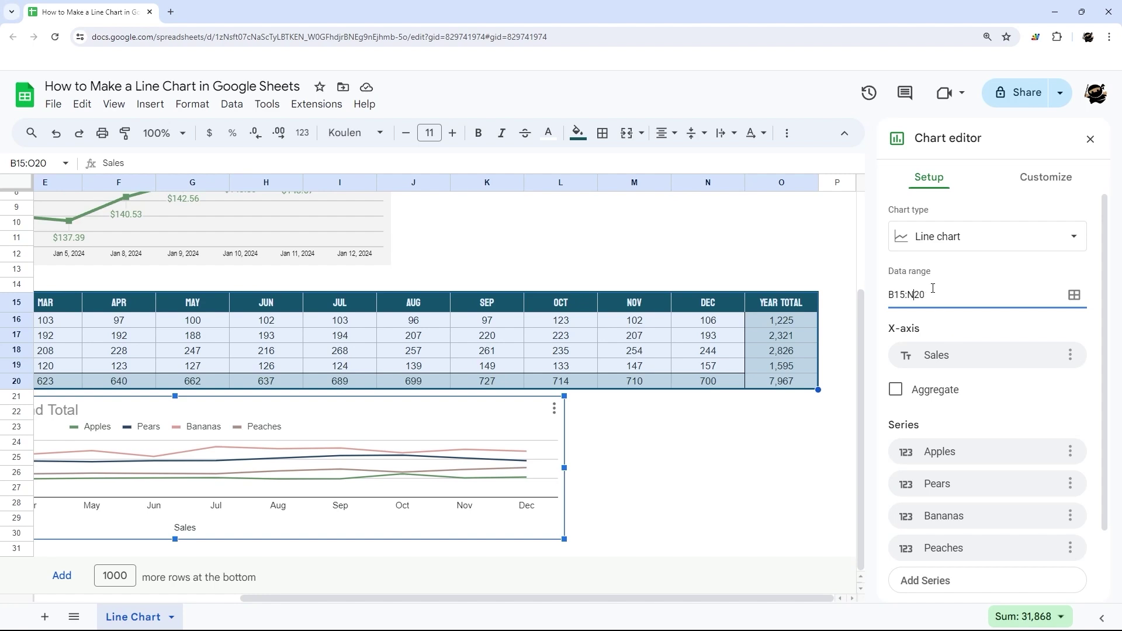
triple_click(976, 294)
scroll(978, 295, "down", 2)
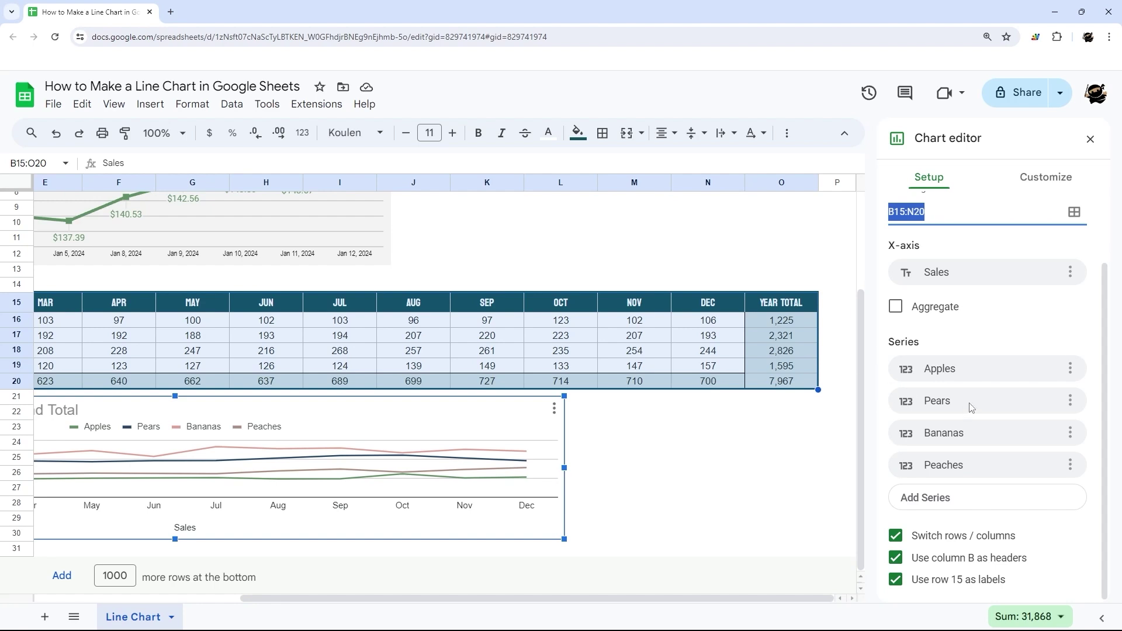
left_click(944, 498)
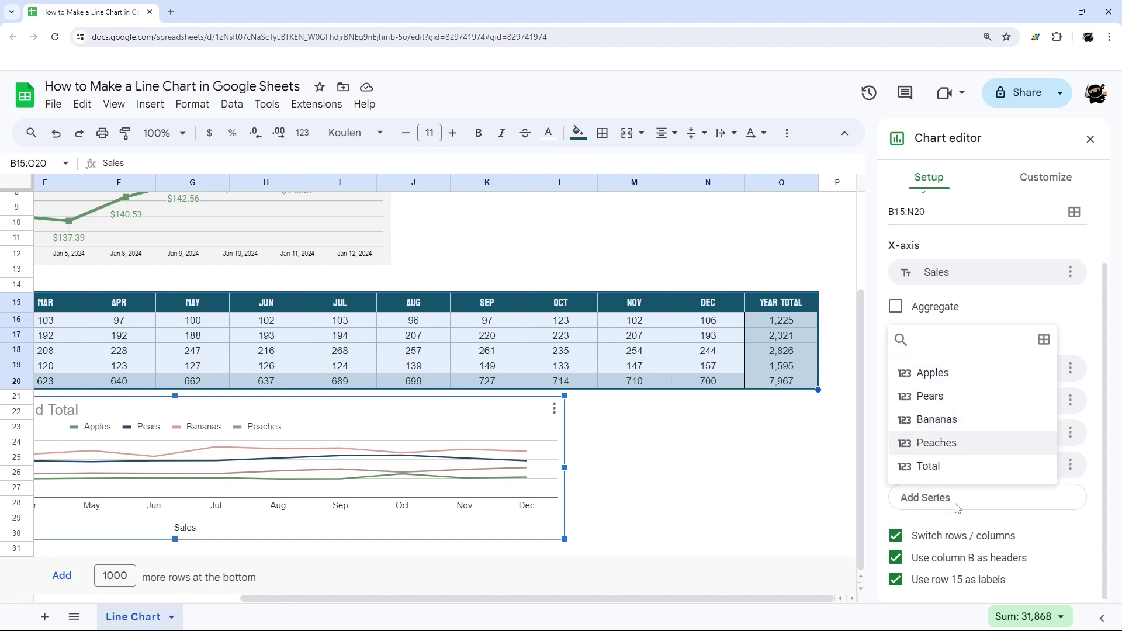
Remove all series from the sales chart and return to the start of the SALES table
left_click(1071, 466)
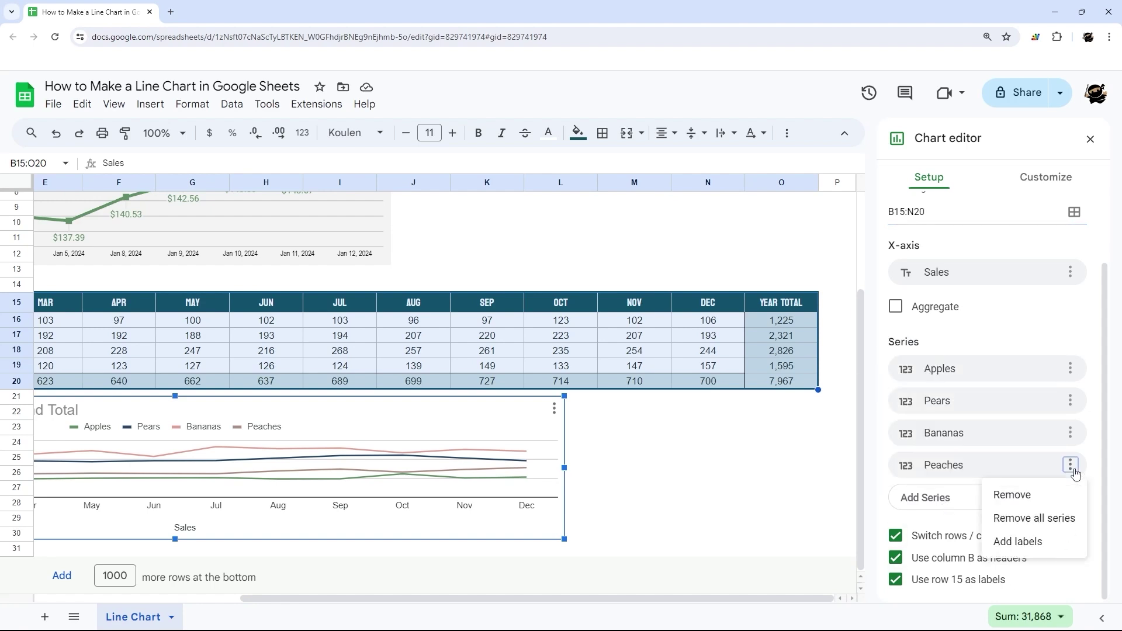
left_click(1046, 520)
left_click(918, 454)
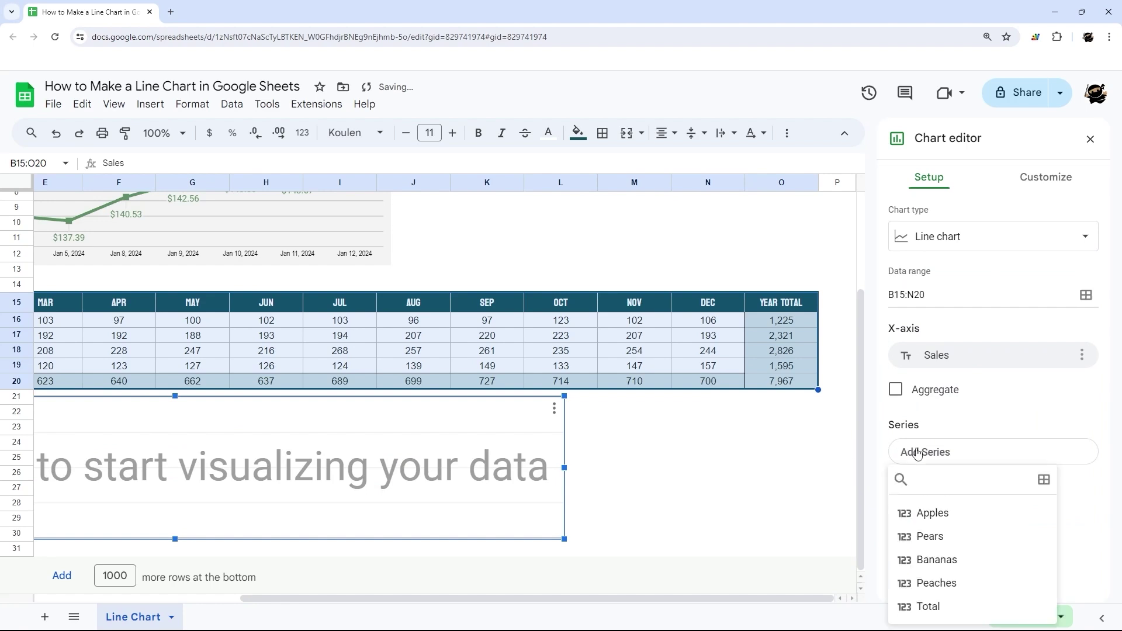
left_click(661, 599)
left_click_drag(661, 599, 471, 599)
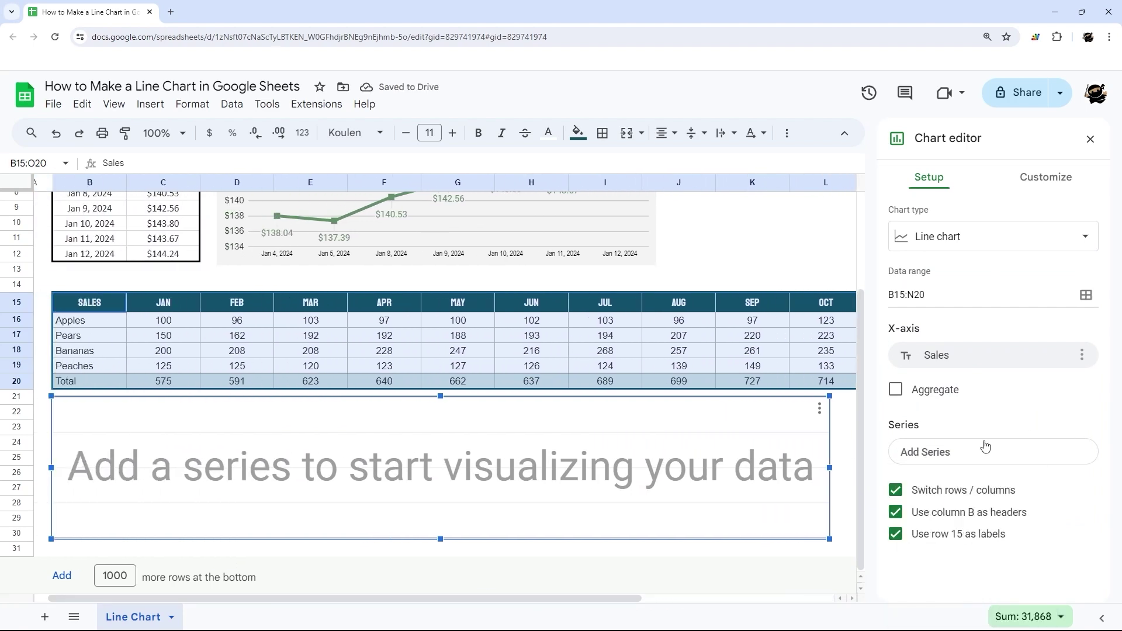
Try adding the Peaches and Pears series to the sales chart, and remove all series again
left_click(937, 452)
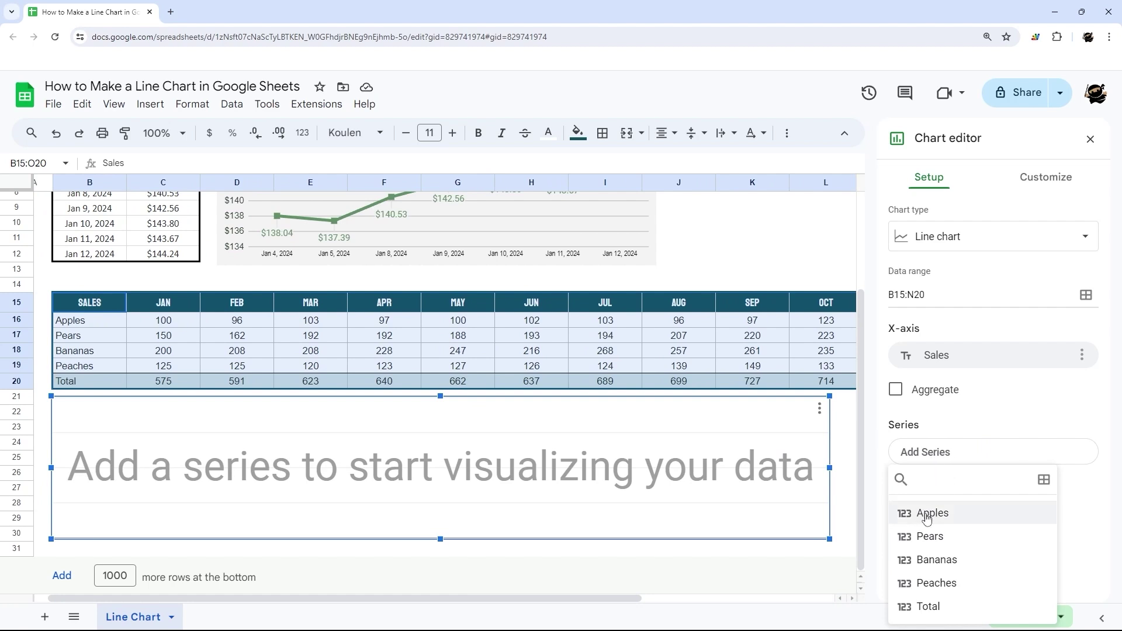
left_click(938, 585)
left_click(939, 481)
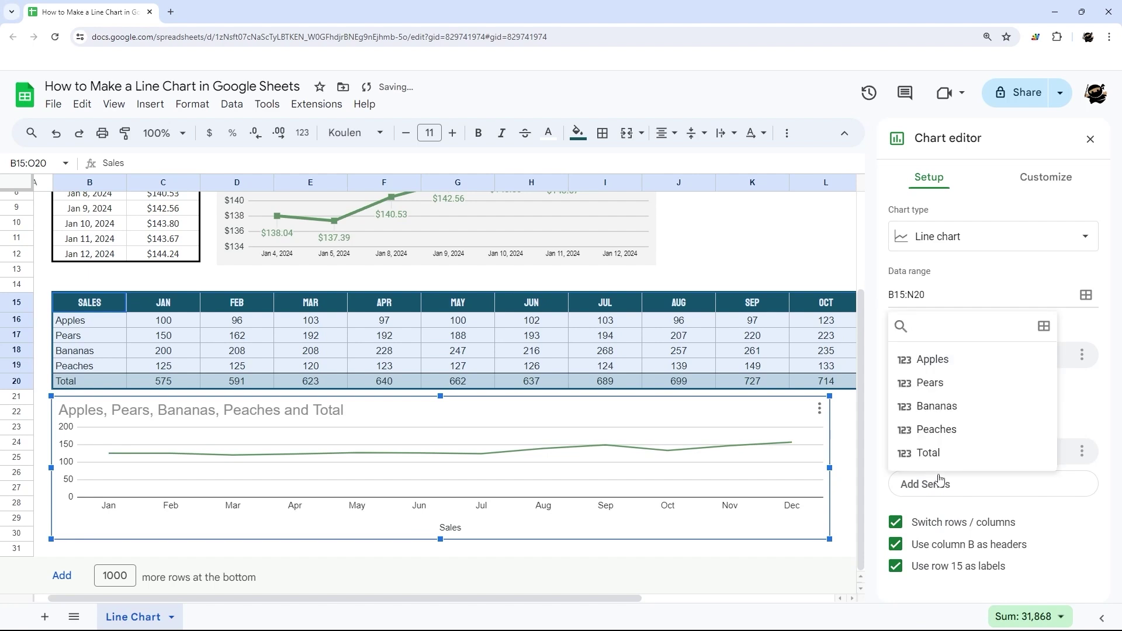
left_click(953, 385)
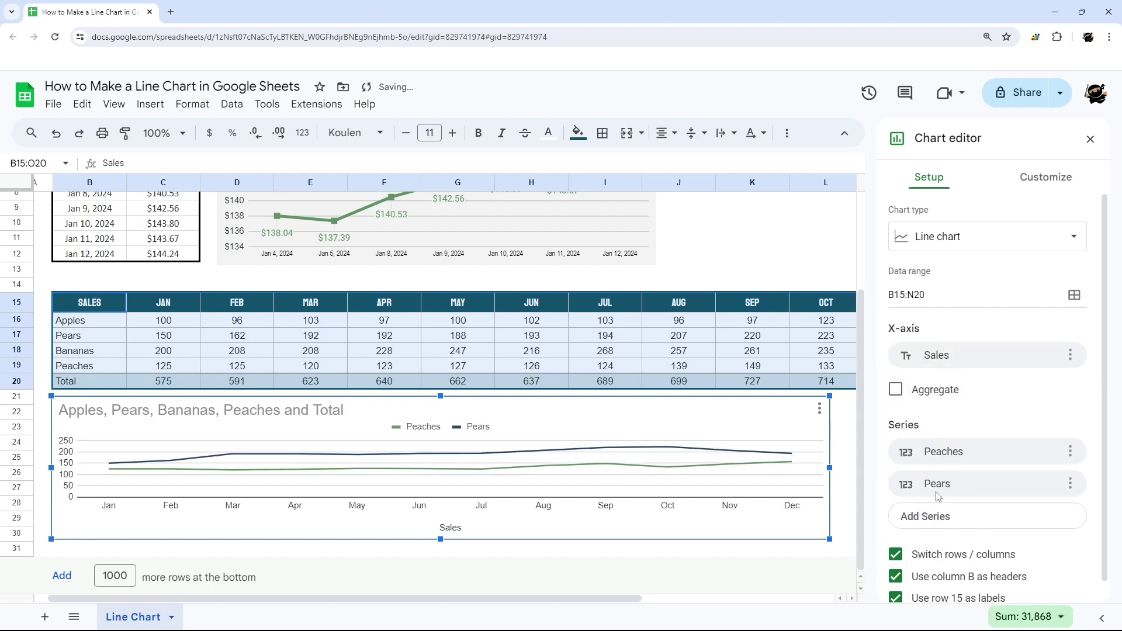
left_click(1070, 484)
left_click(1021, 530)
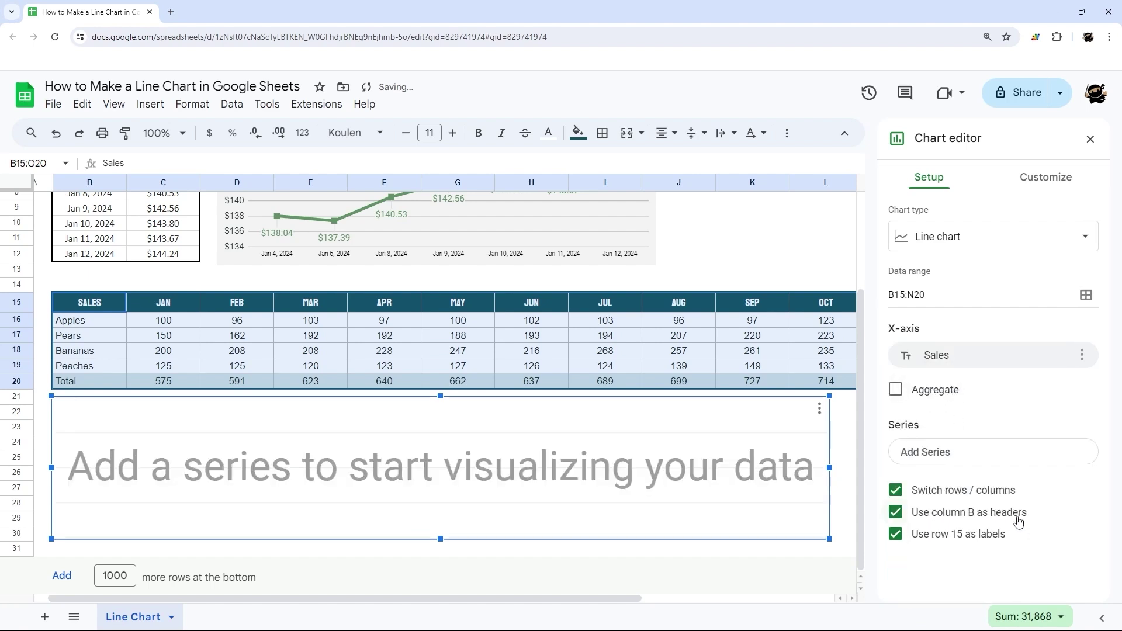
Add the series Apples, Pears, Bananas and Peaches to the sales chart in that order
left_click(962, 448)
left_click(938, 515)
left_click(935, 491)
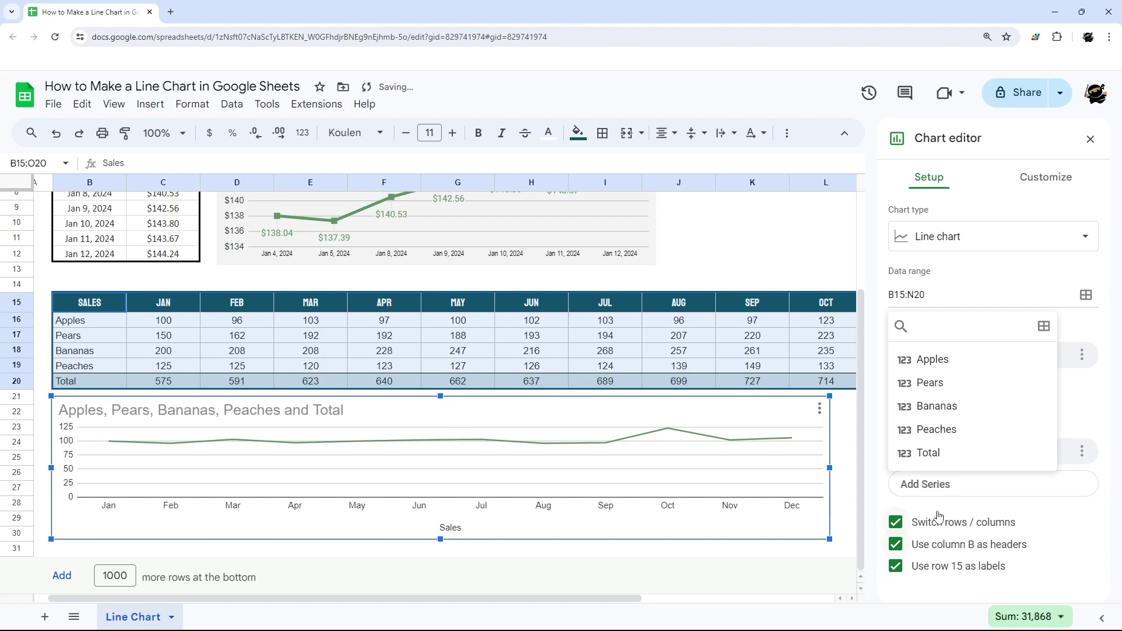
left_click(935, 385)
left_click(925, 515)
left_click(938, 436)
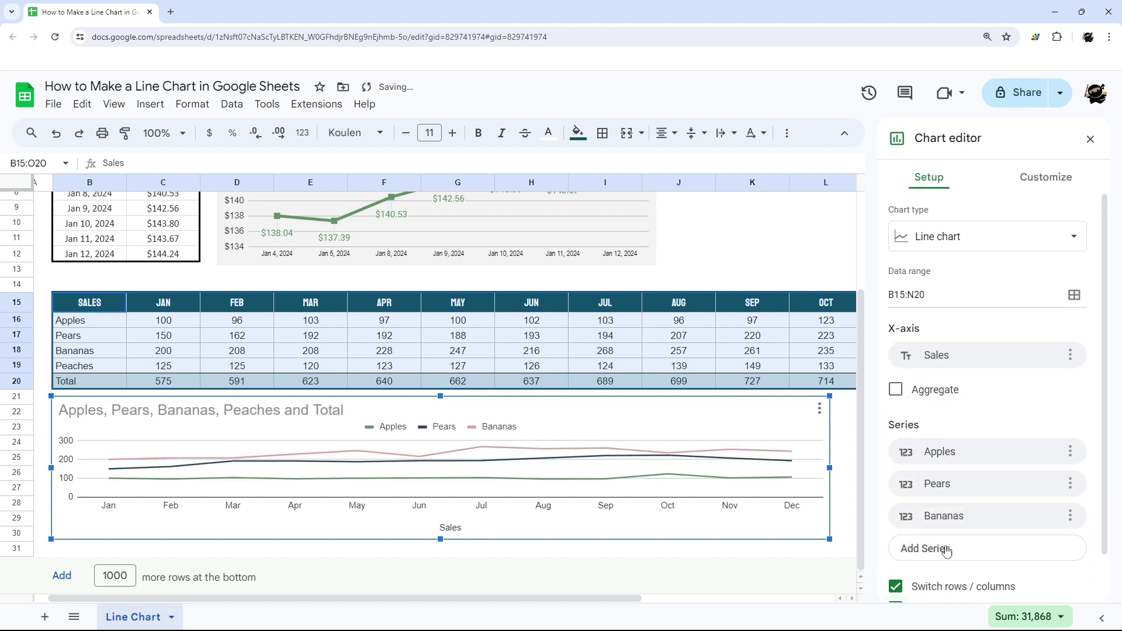
left_click(947, 550)
left_click(943, 498)
Delete the horizontal axis title "Sales" from the sales chart
scroll(944, 499, "down", 2)
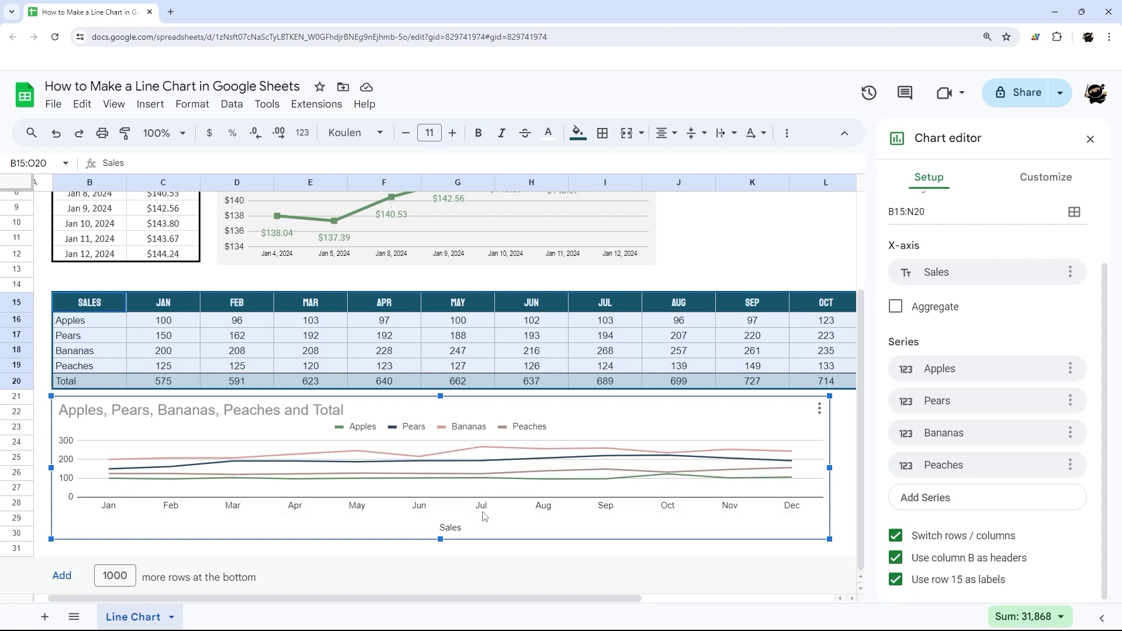
double_click(453, 529)
key("Delete")
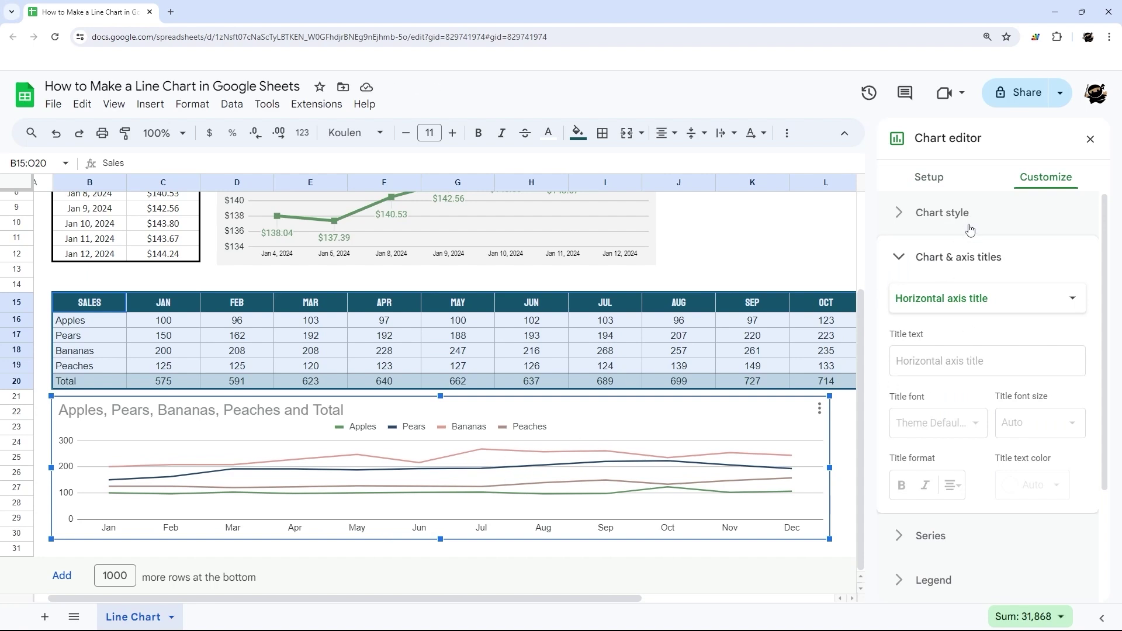
Set the sales chart's background color and border color to the lightest gray
left_click(931, 212)
left_click(915, 274)
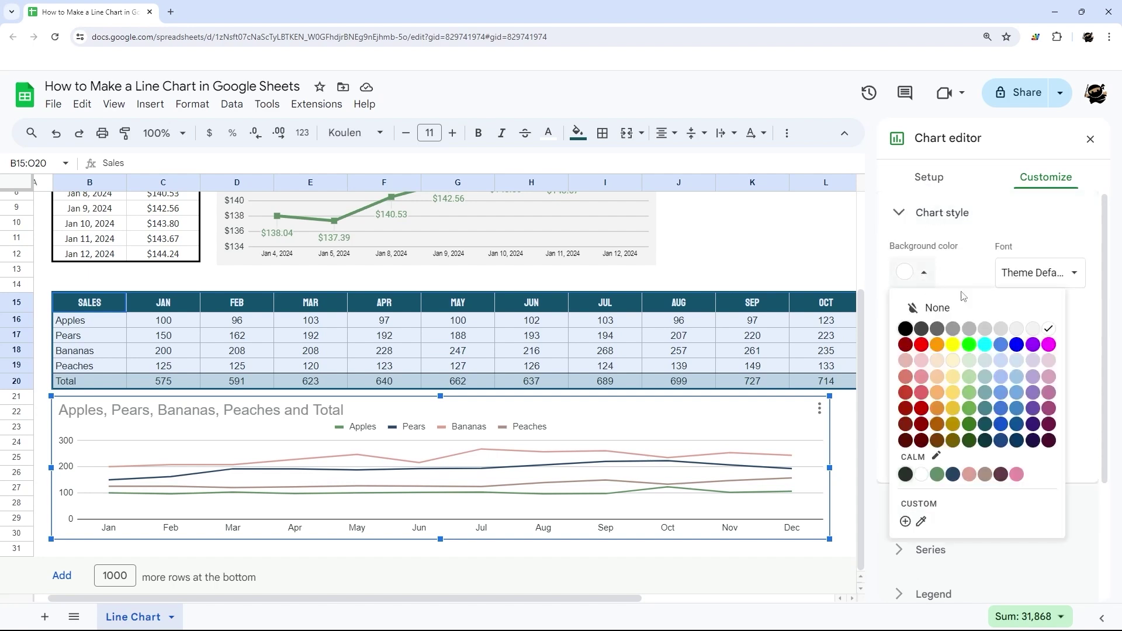
left_click(1033, 329)
left_click(915, 335)
left_click(1048, 391)
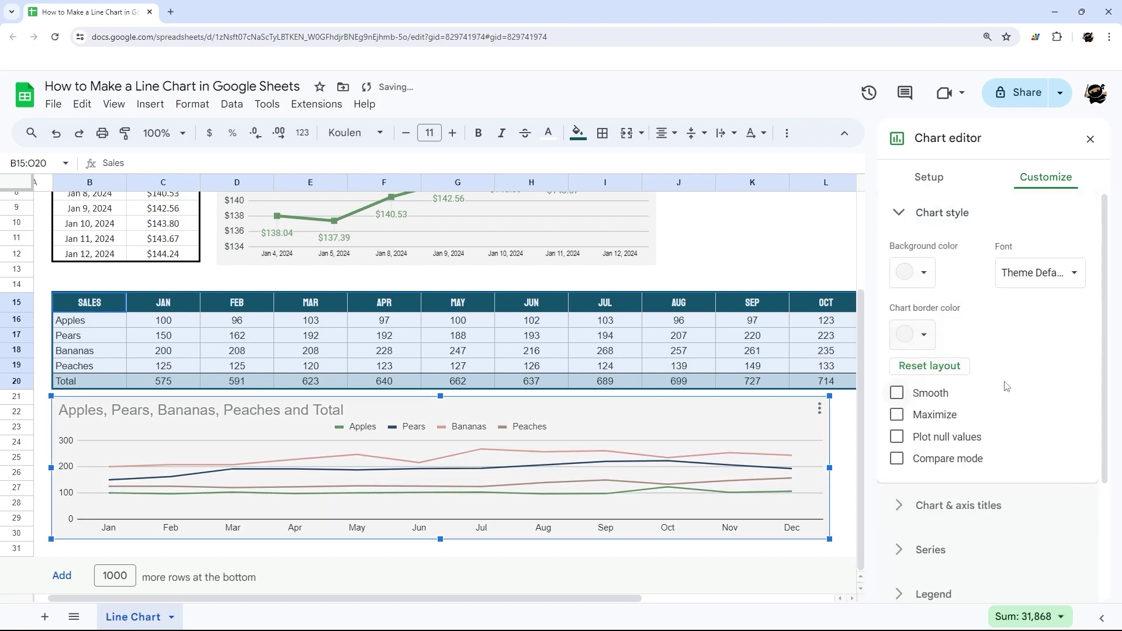
Try the Smooth option on the sales chart's lines, and turn it off again
scroll(937, 376, "down", 2)
scroll(947, 358, "up", 1)
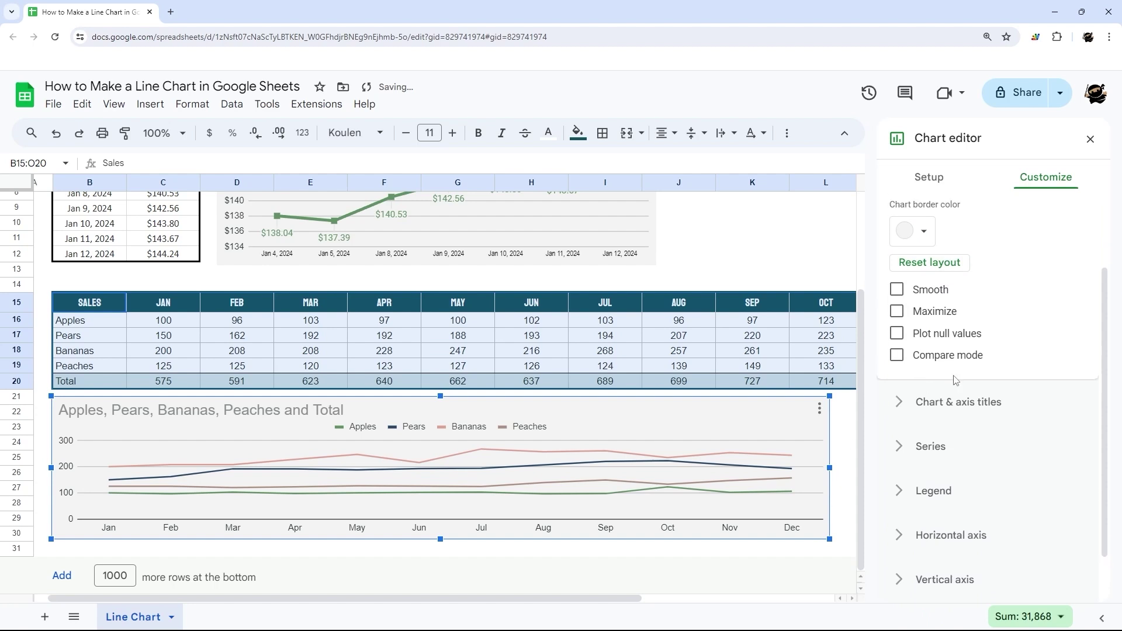
left_click(899, 335)
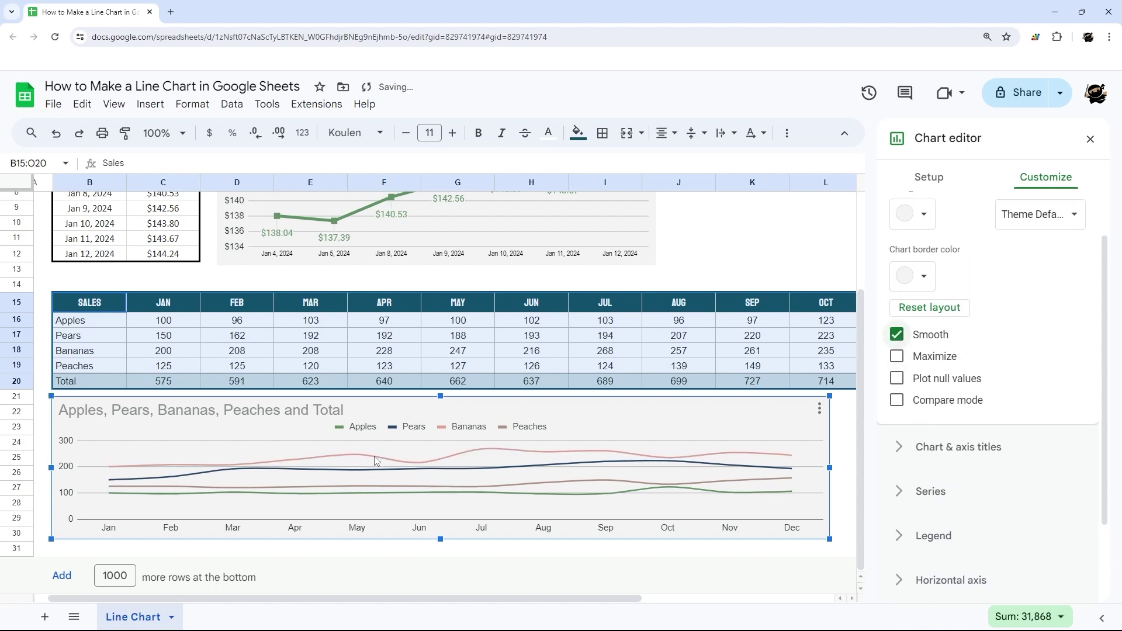
left_click(897, 335)
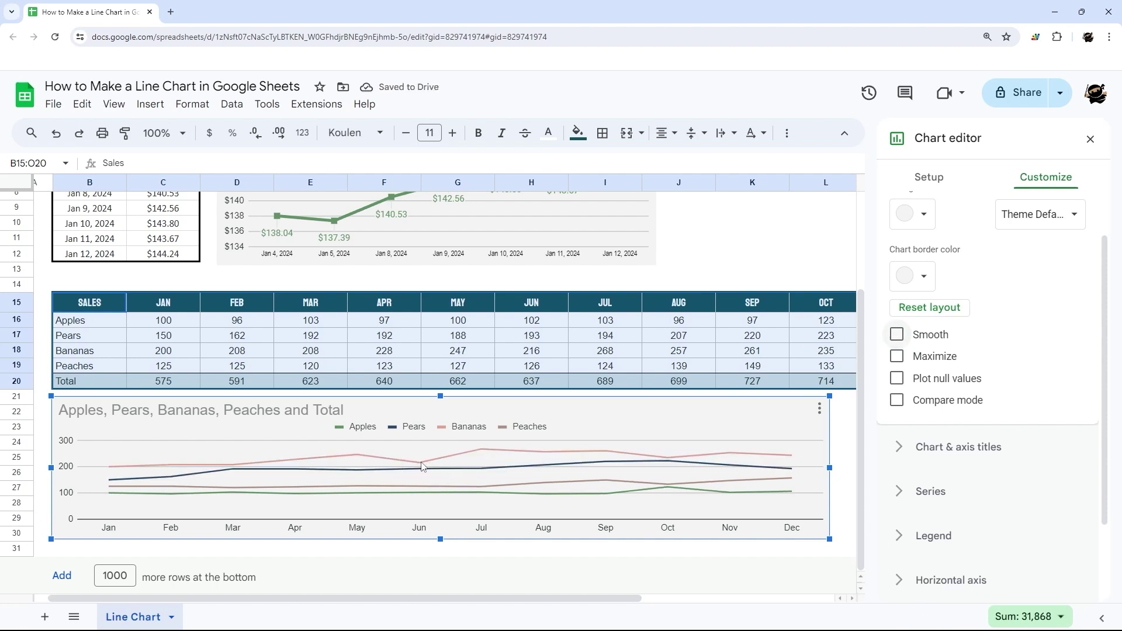
scroll(935, 327, "down", 2)
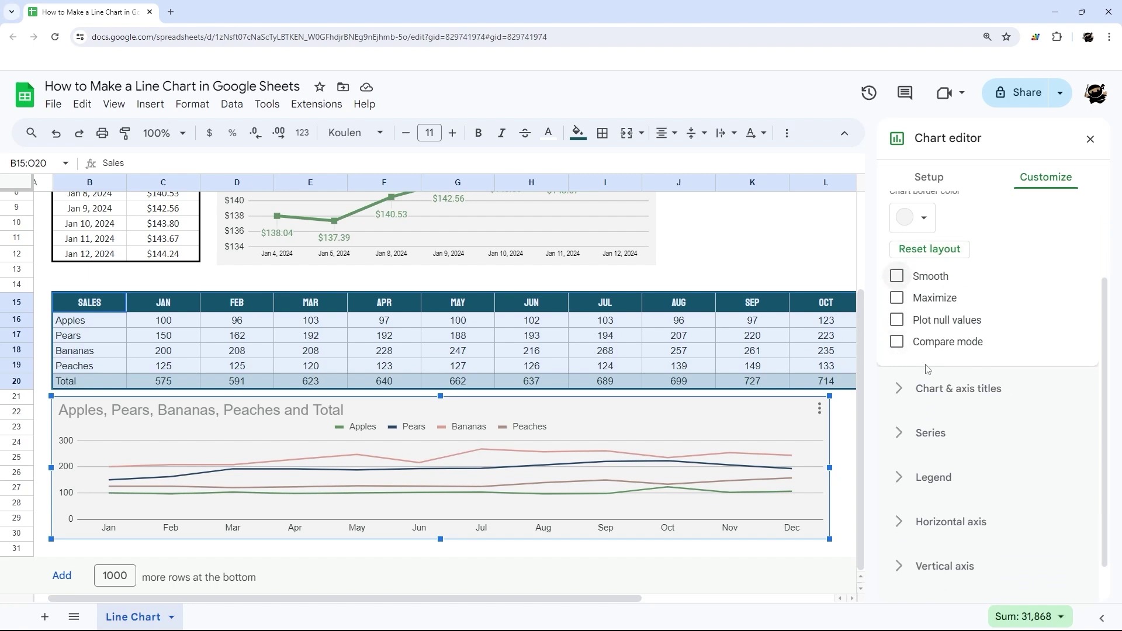
Replace the sales chart's title text with "SALES BY FRUIT"
left_click(935, 344)
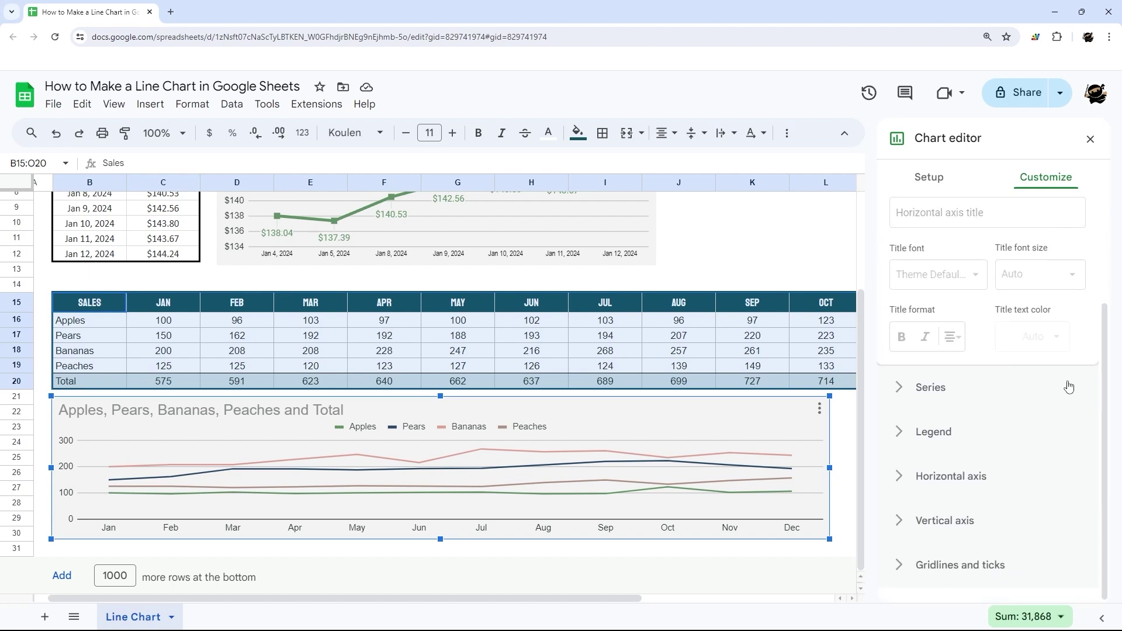
left_click(936, 294)
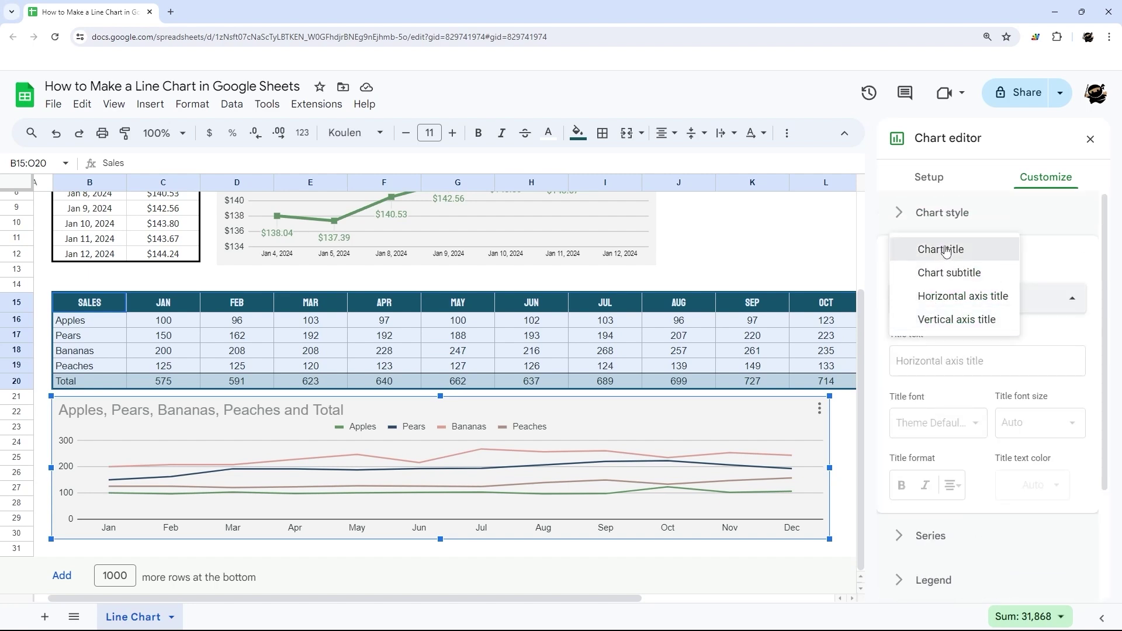
left_click(917, 248)
left_click(236, 410)
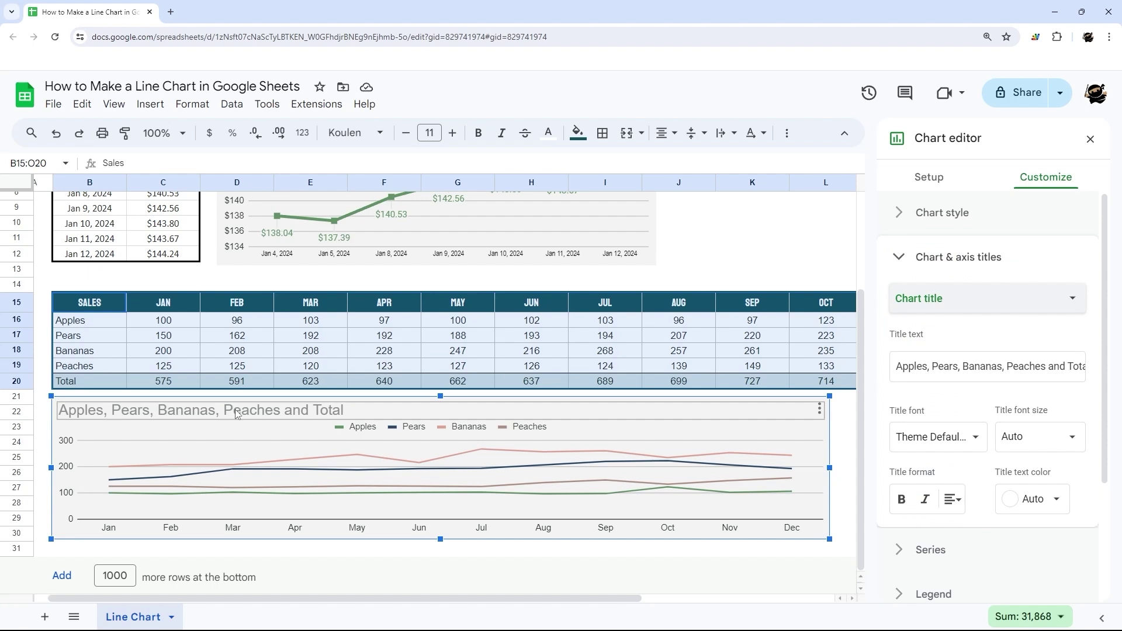
left_click(236, 410)
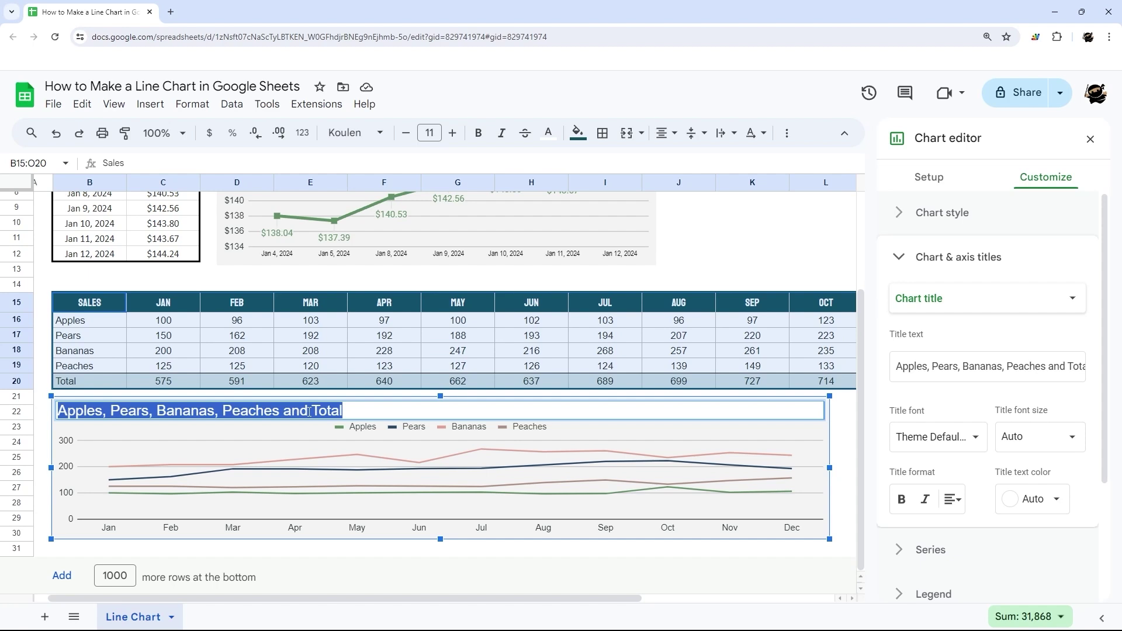
type("SALES")
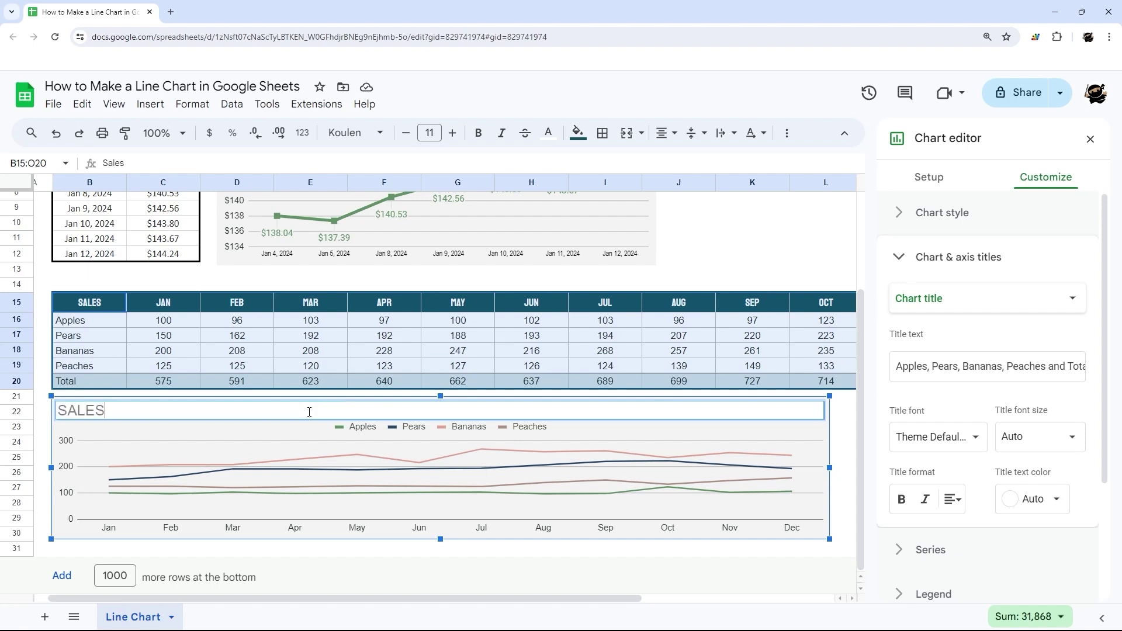
type(" BY FRUIT")
key("Return")
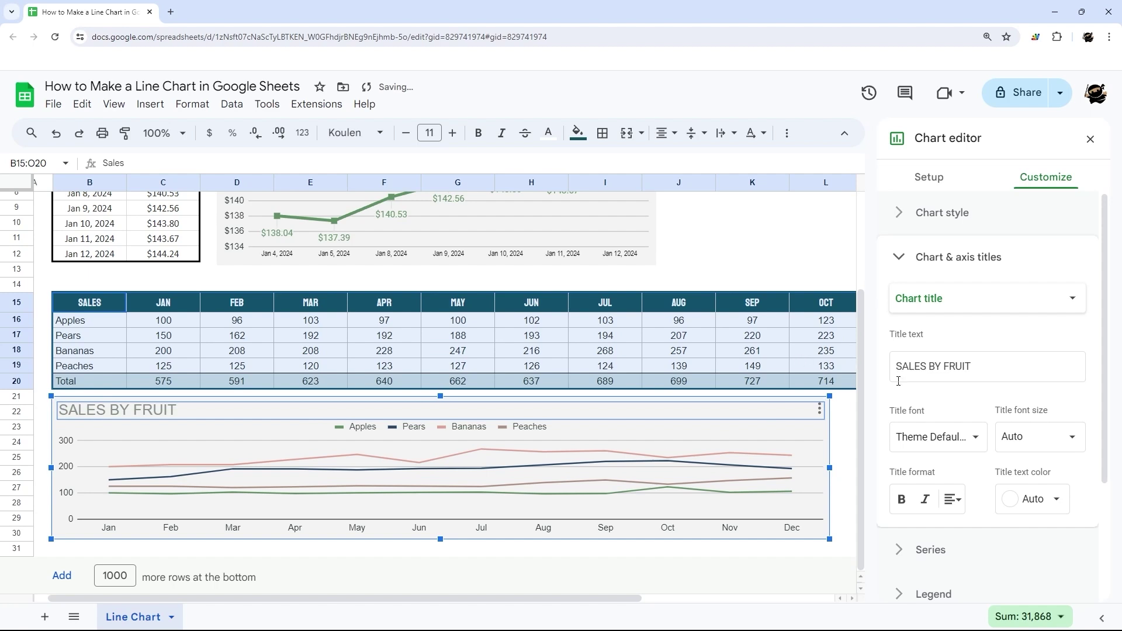
Format the sales chart's title as bold black Verdana at size 24, centered
left_click(1032, 499)
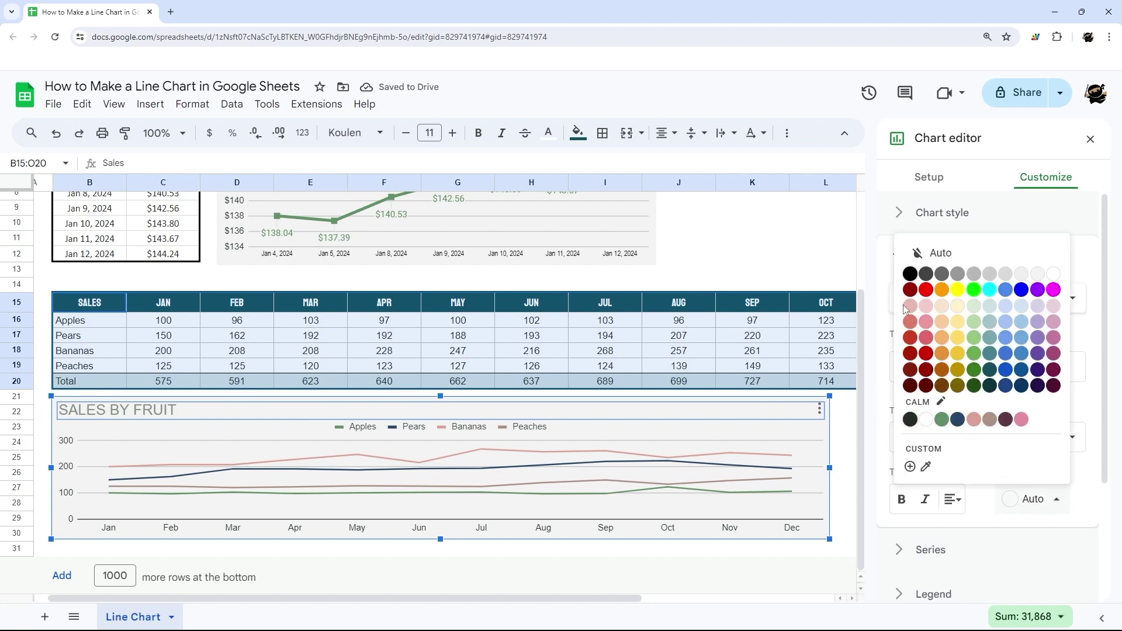
left_click(910, 274)
left_click(902, 499)
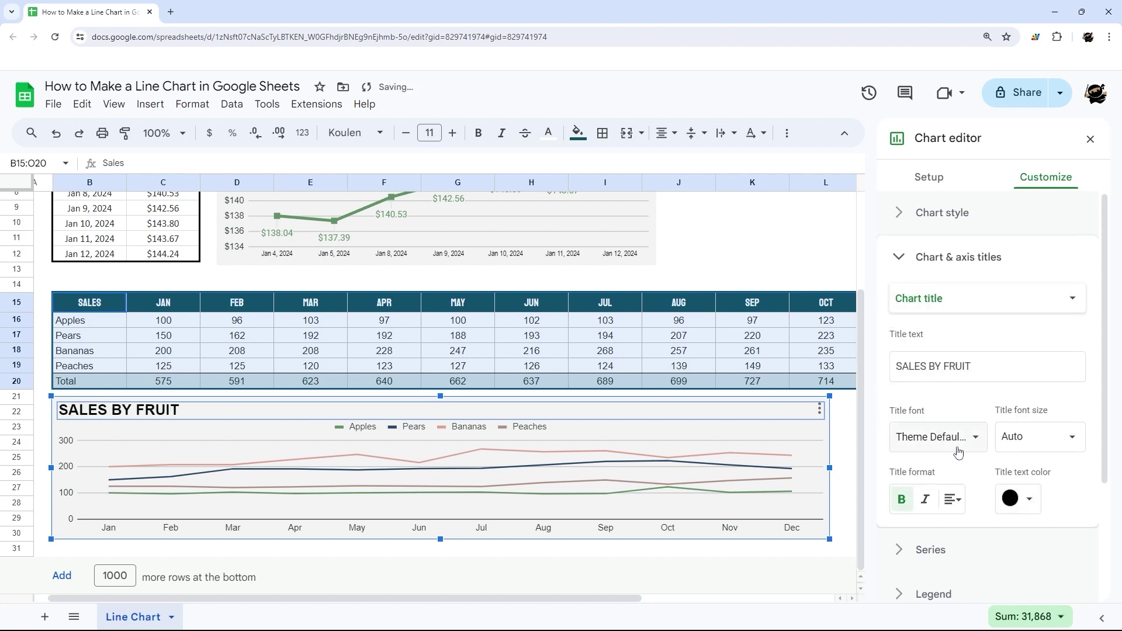
left_click(959, 449)
scroll(941, 555, "down", 3)
left_click(943, 580)
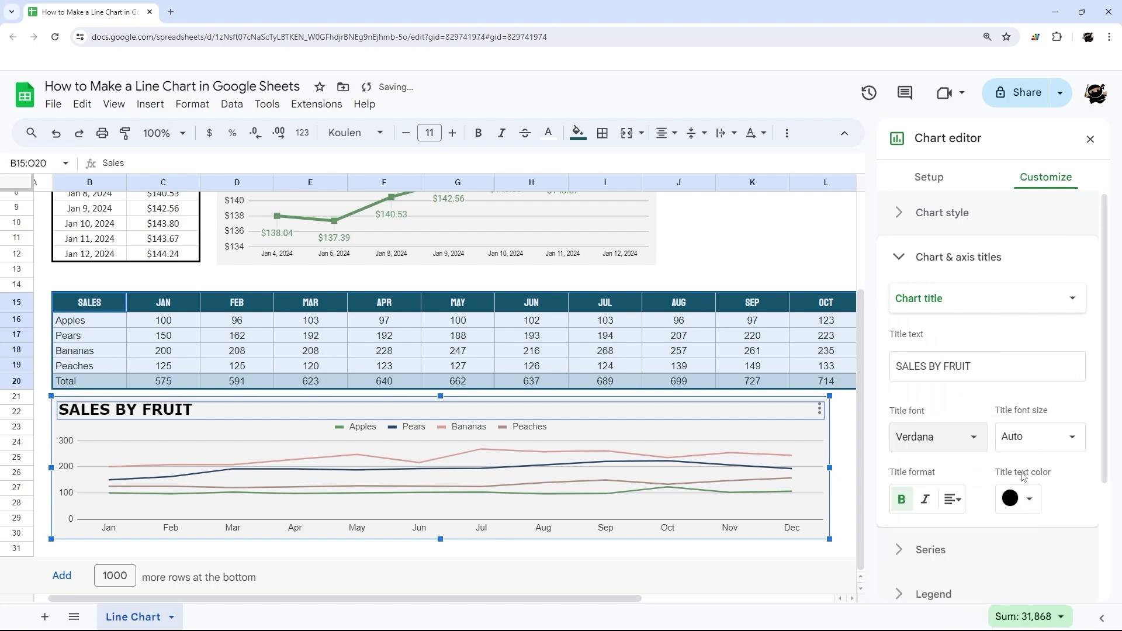
left_click(1040, 437)
left_click(1034, 359)
left_click(953, 499)
left_click(974, 532)
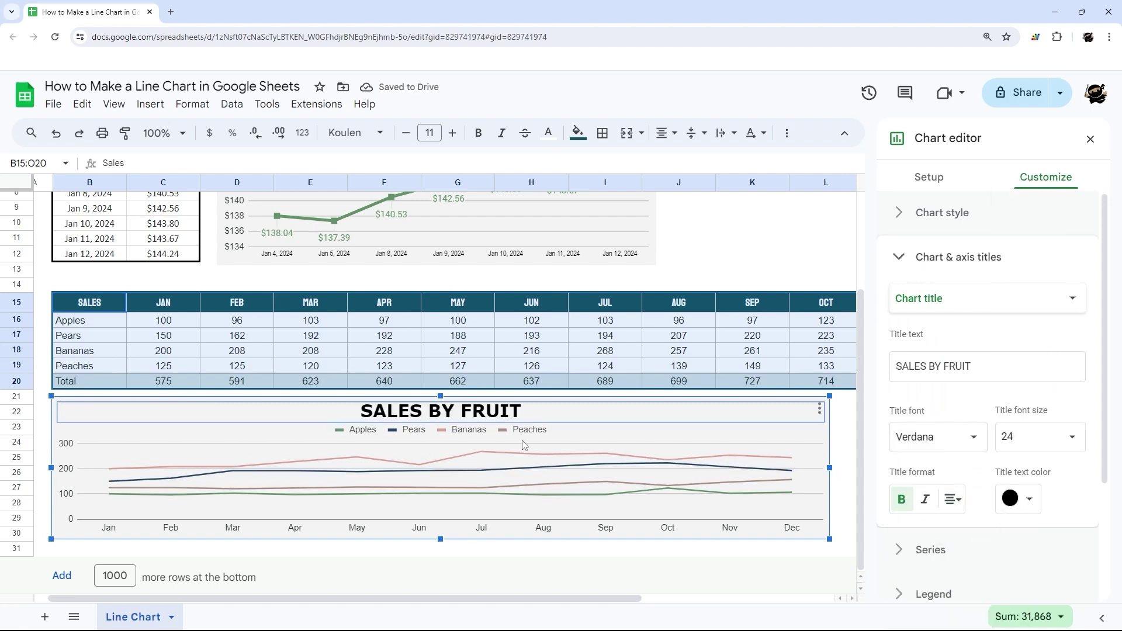
Set the line color of the Apples series in the sales chart to the theme's dark blue
scroll(936, 409, "down", 3)
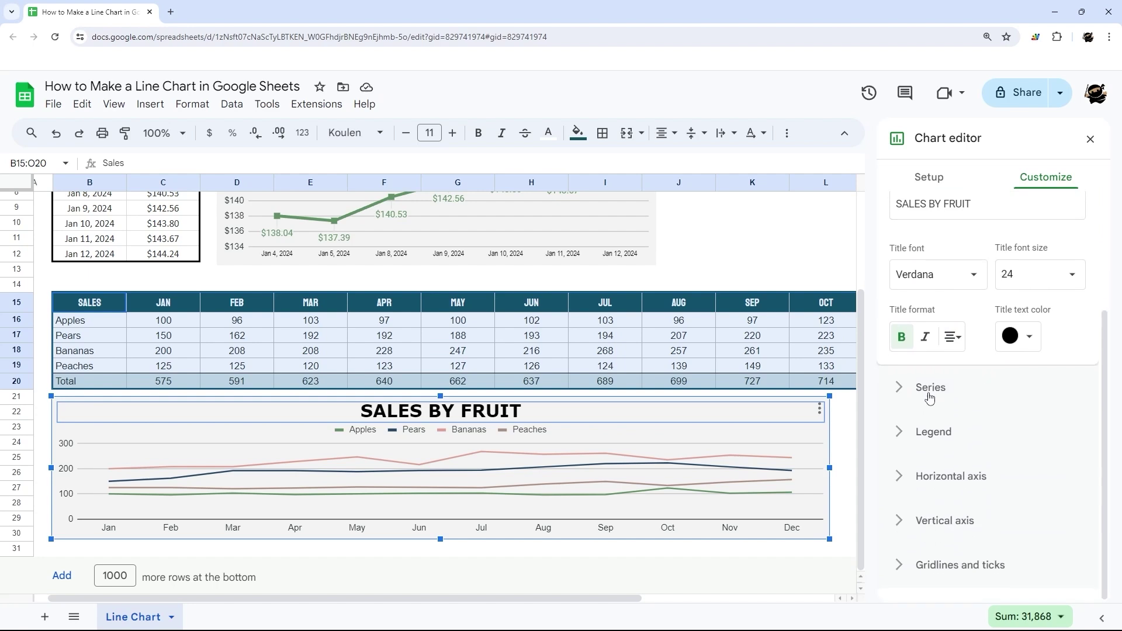
left_click(931, 388)
scroll(999, 412, "up", 2)
left_click(934, 348)
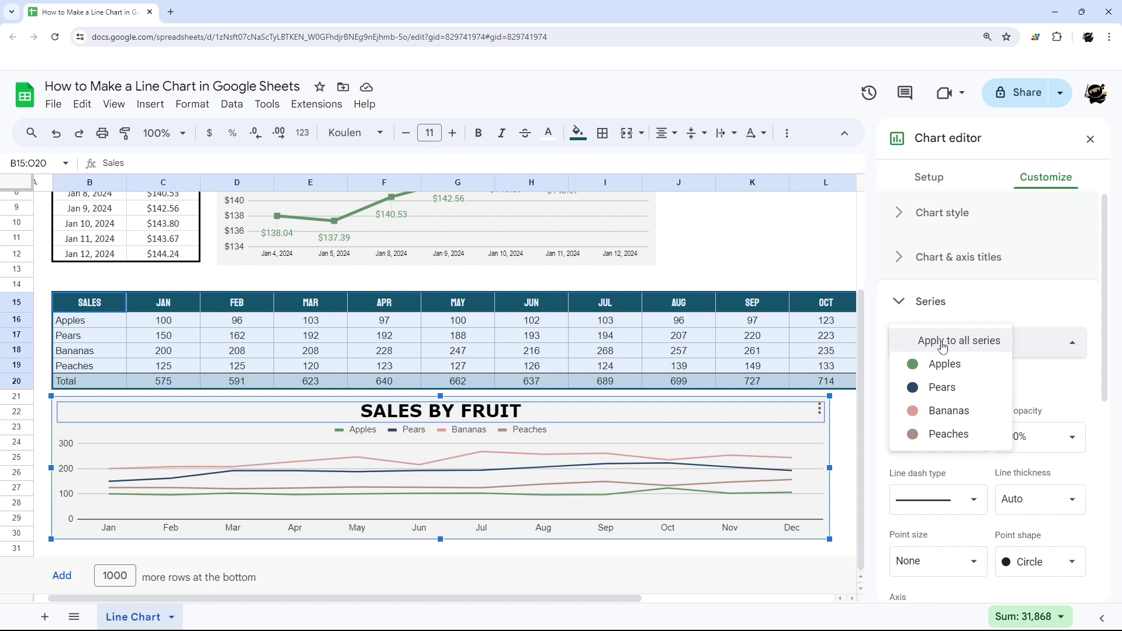
left_click(941, 367)
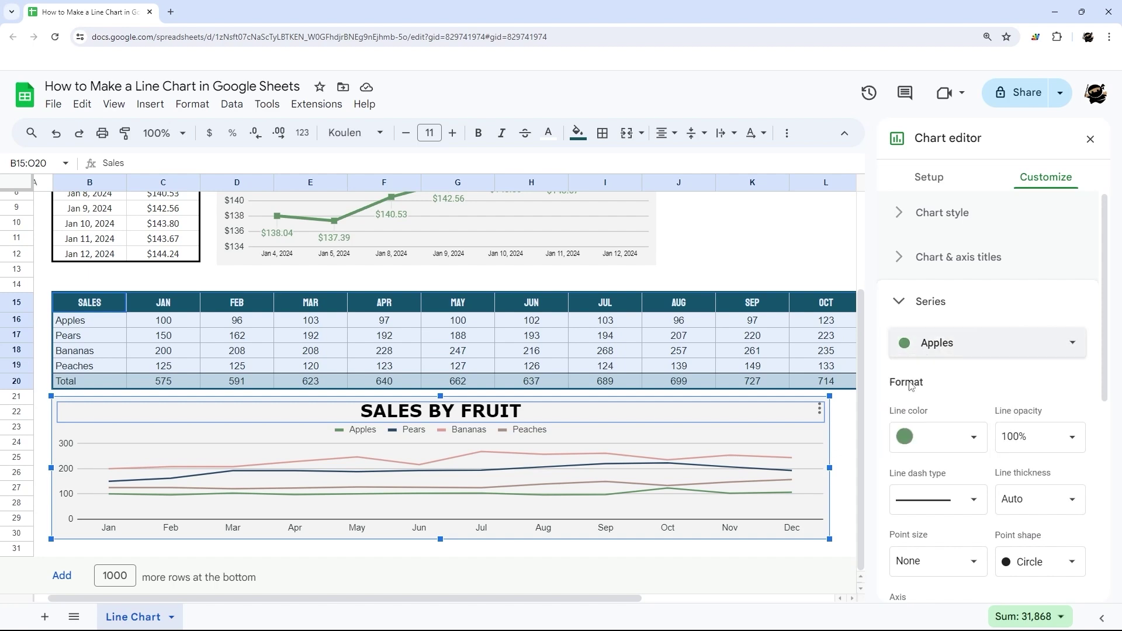
left_click(973, 438)
left_click(953, 358)
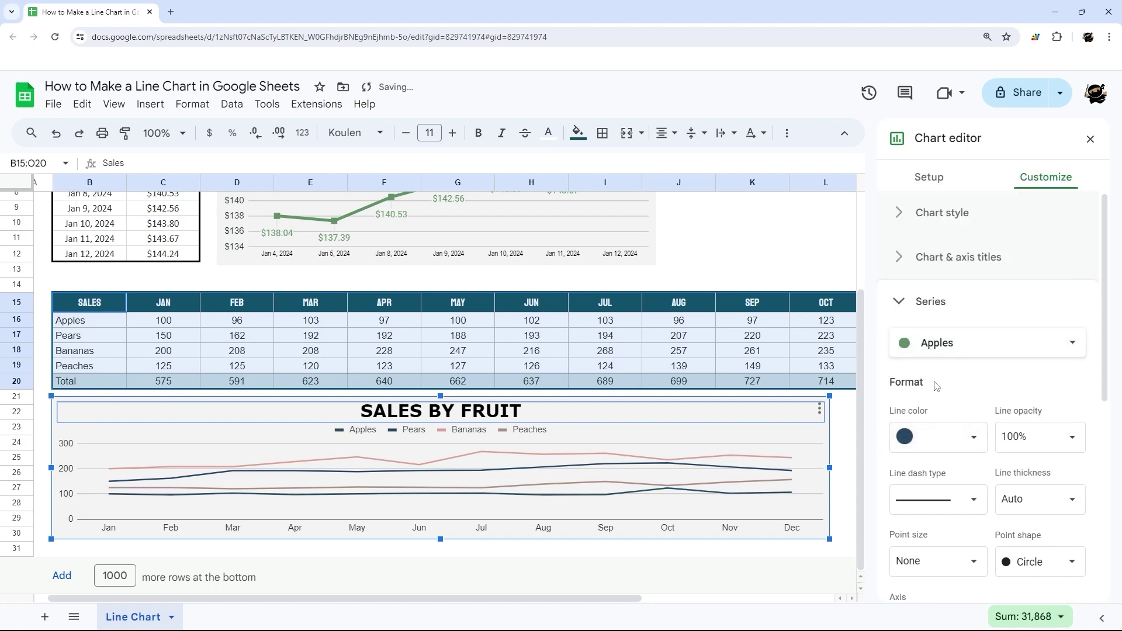
Set the line color of the Pears series to the theme's green
left_click(951, 350)
left_click(949, 364)
left_click(947, 440)
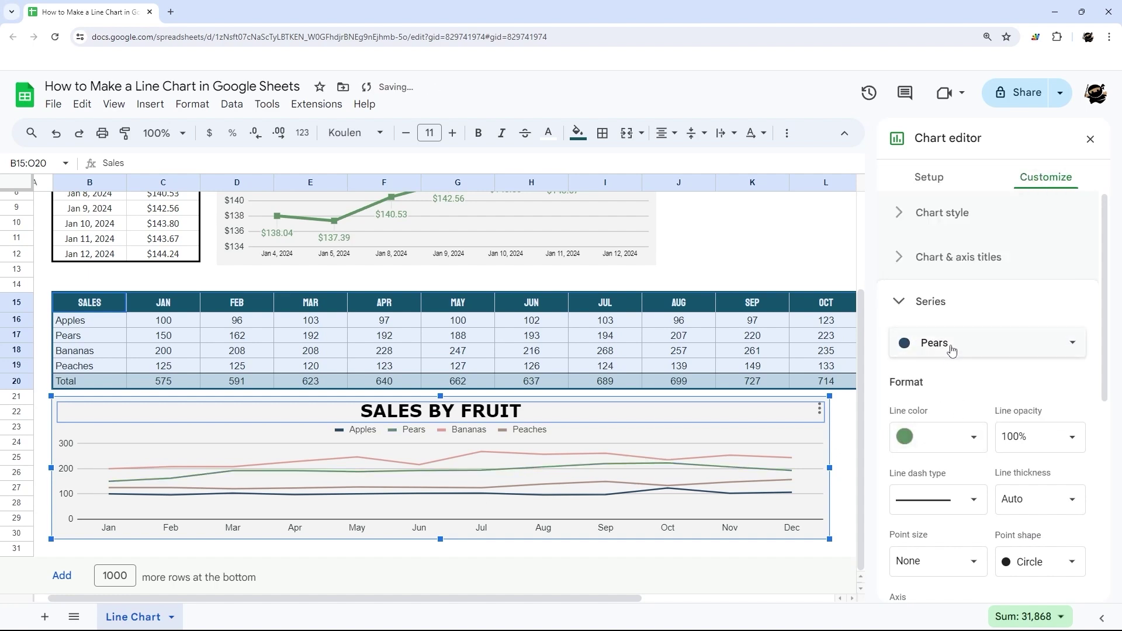
Try a 4px line thickness on all series of the sales chart, and set it back to Auto
left_click(951, 349)
left_click(961, 303)
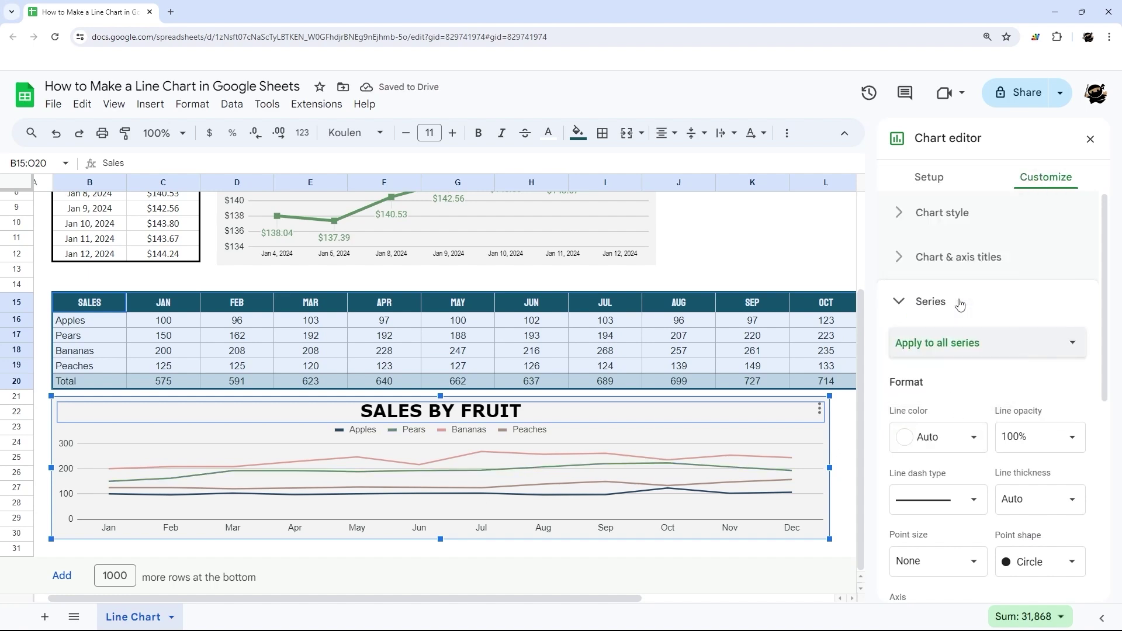
scroll(892, 375, "down", 2)
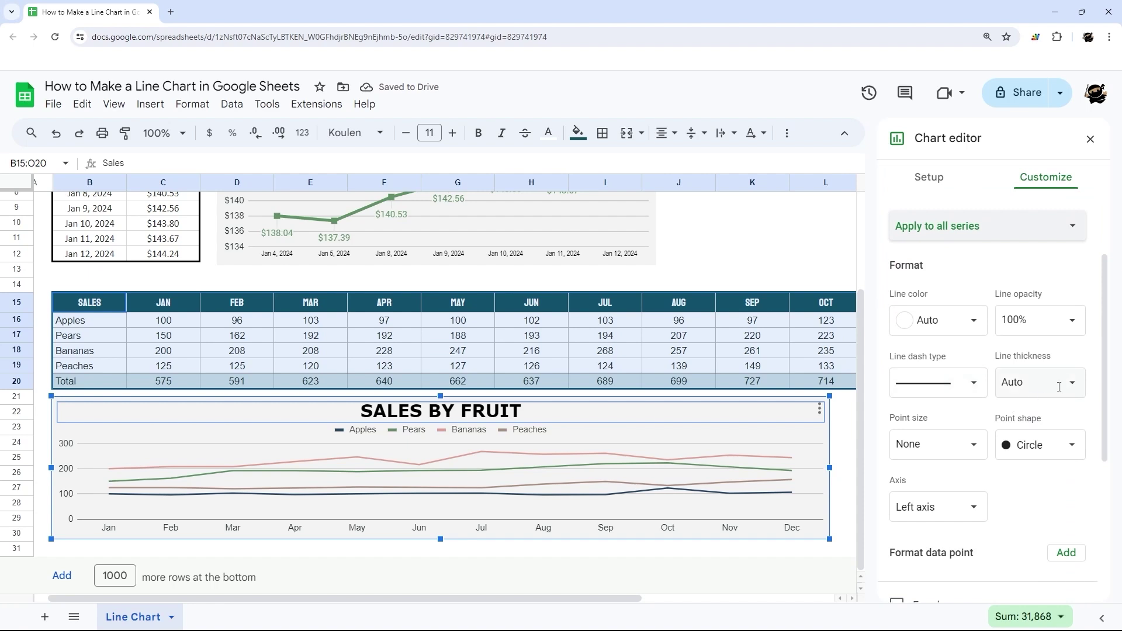
left_click(1038, 382)
left_click(1033, 486)
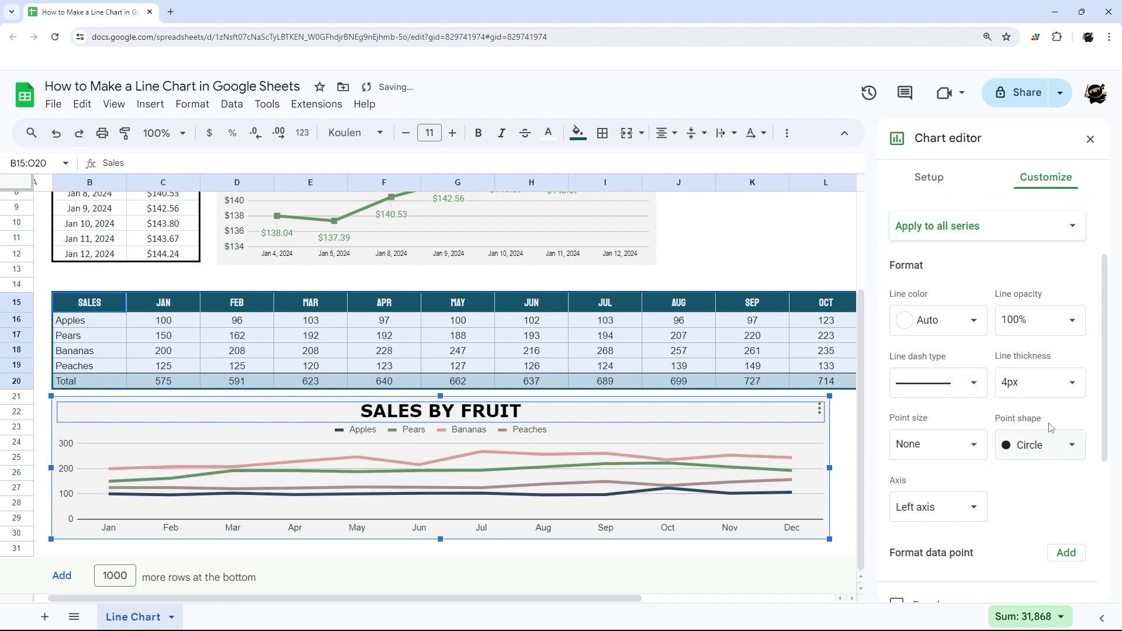
left_click(1073, 391)
left_click(1027, 411)
Try an 8px line thickness on the Apples series only, and return it to Auto
scroll(959, 305, "up", 1)
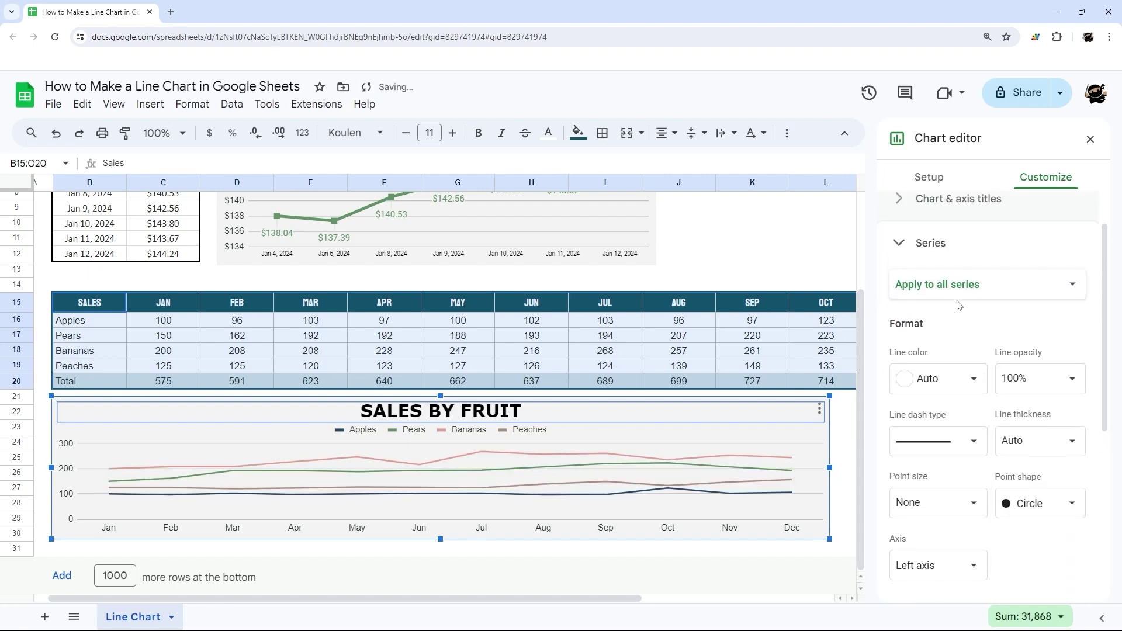
left_click(958, 289)
left_click(936, 304)
left_click(1050, 443)
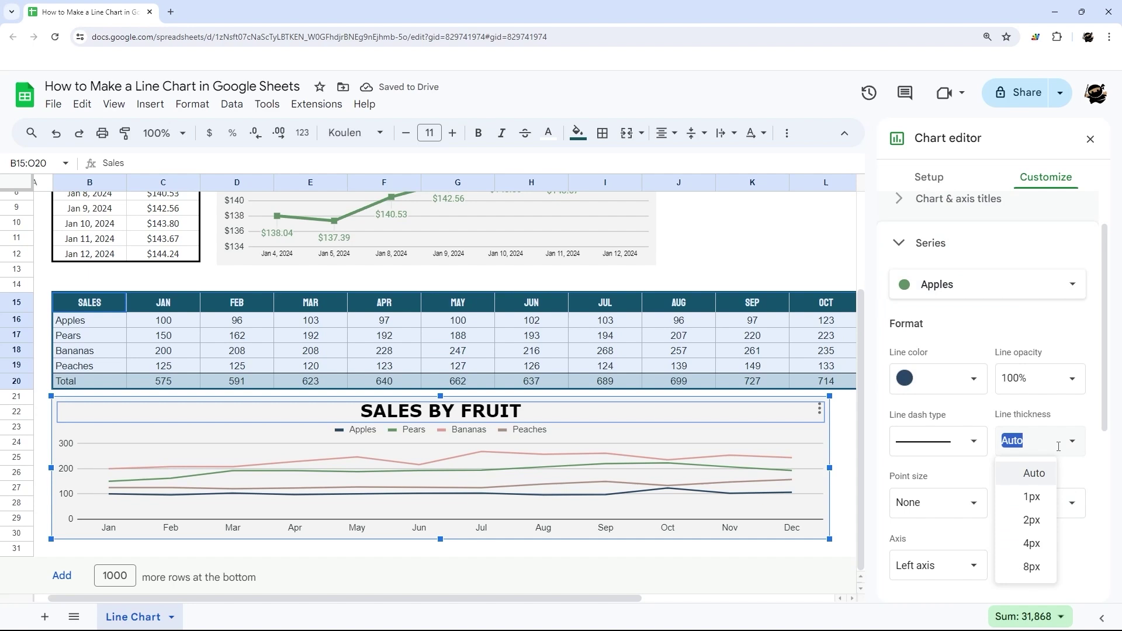
left_click(1033, 567)
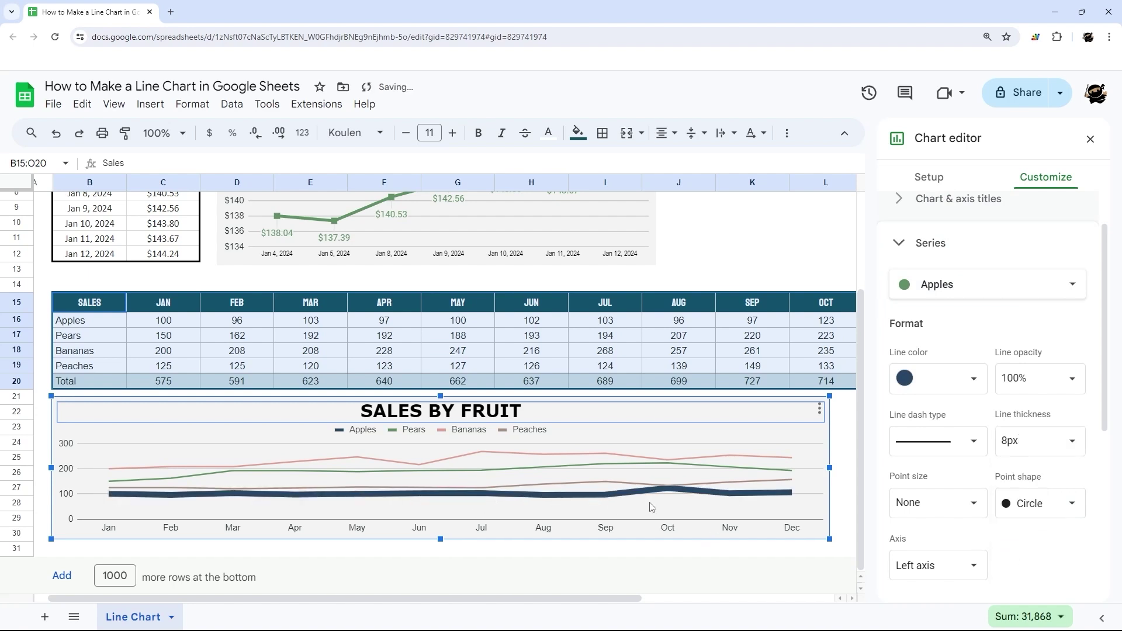
left_click(1046, 445)
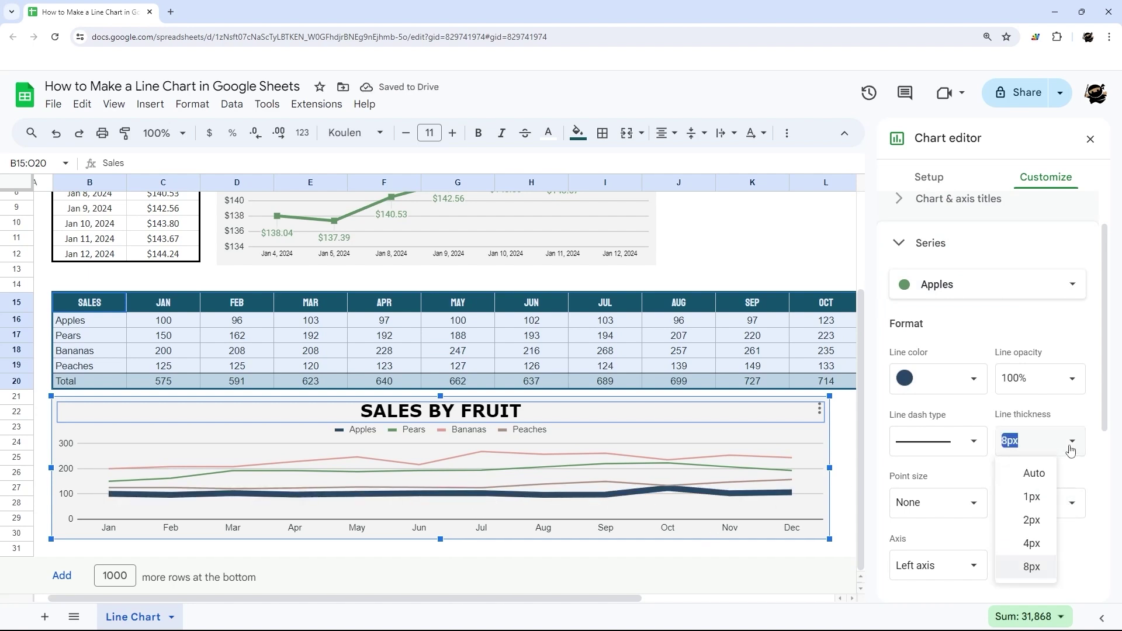
left_click(1033, 473)
Turn on data labels for all series of the sales chart and set their position to Center
scroll(994, 410, "up", 1)
left_click(944, 344)
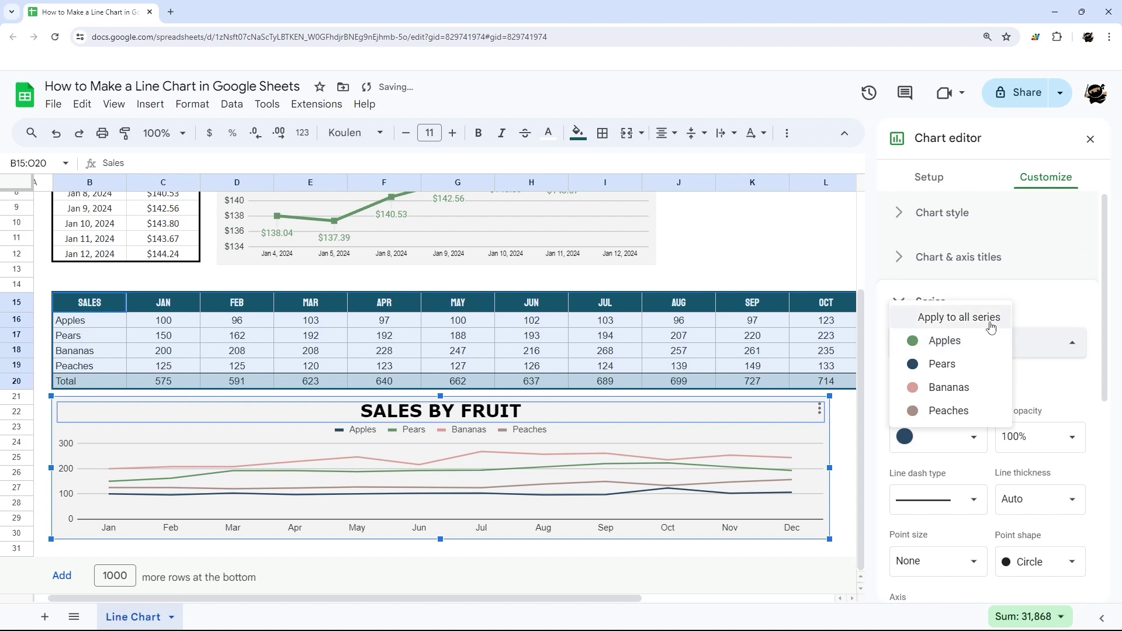
left_click(1085, 386)
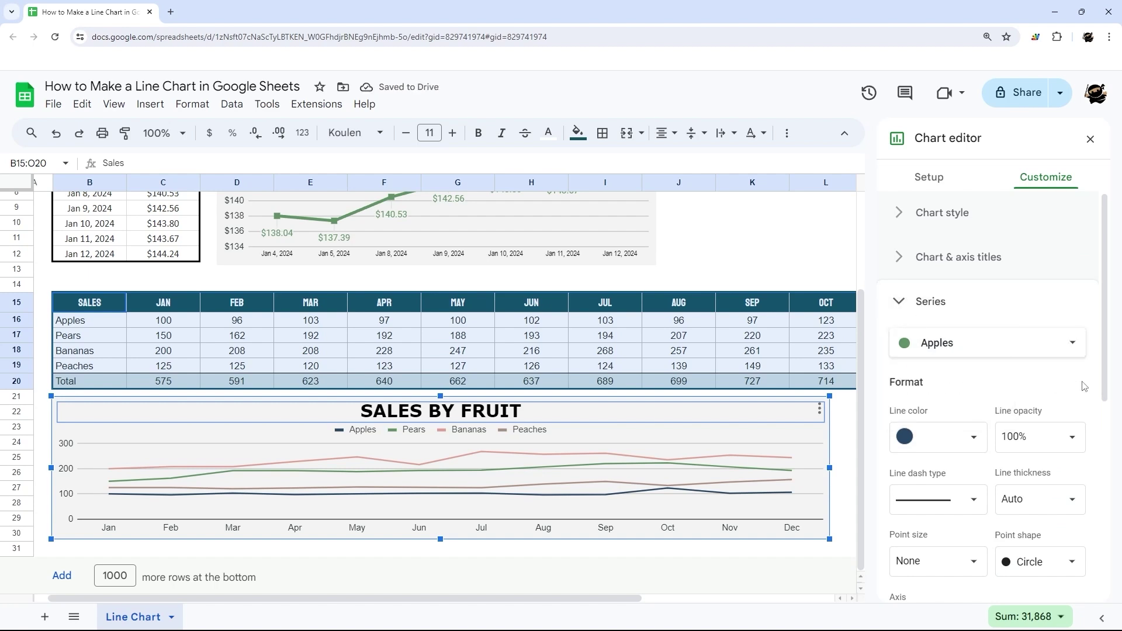
left_click(945, 355)
left_click(952, 323)
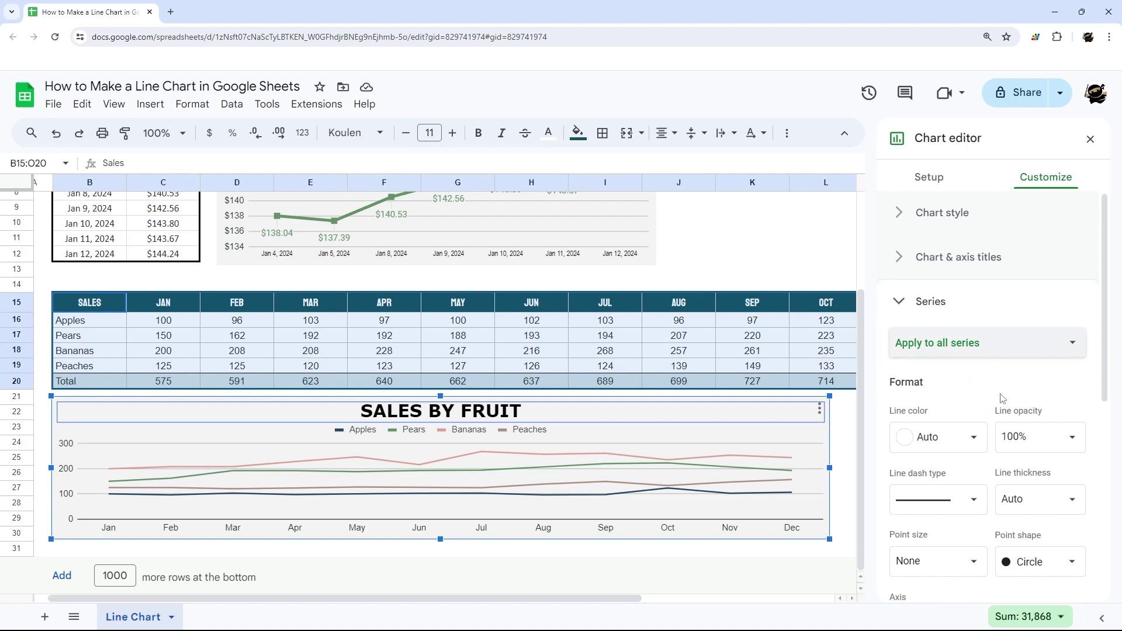
scroll(1003, 399, "down", 6)
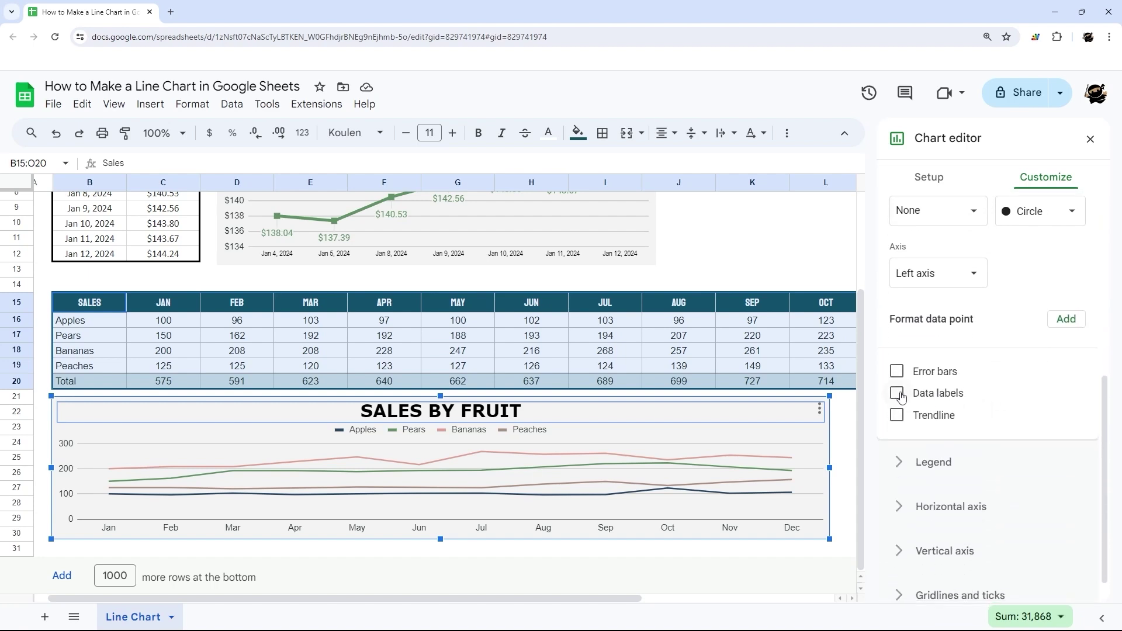
left_click(897, 394)
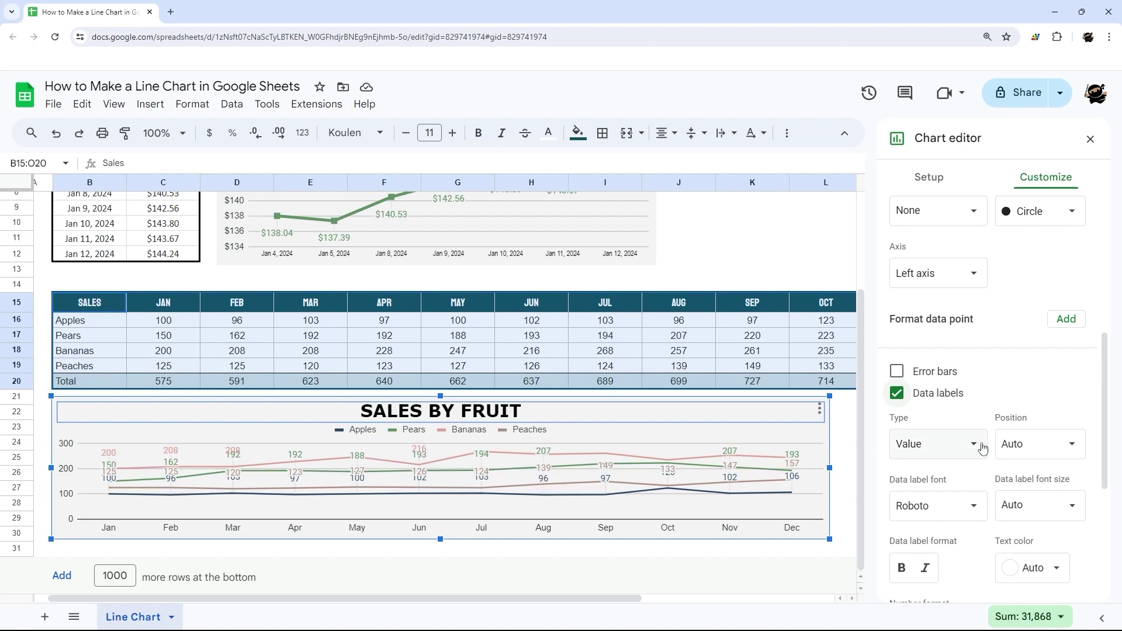
scroll(1029, 436, "down", 1)
left_click(1033, 392)
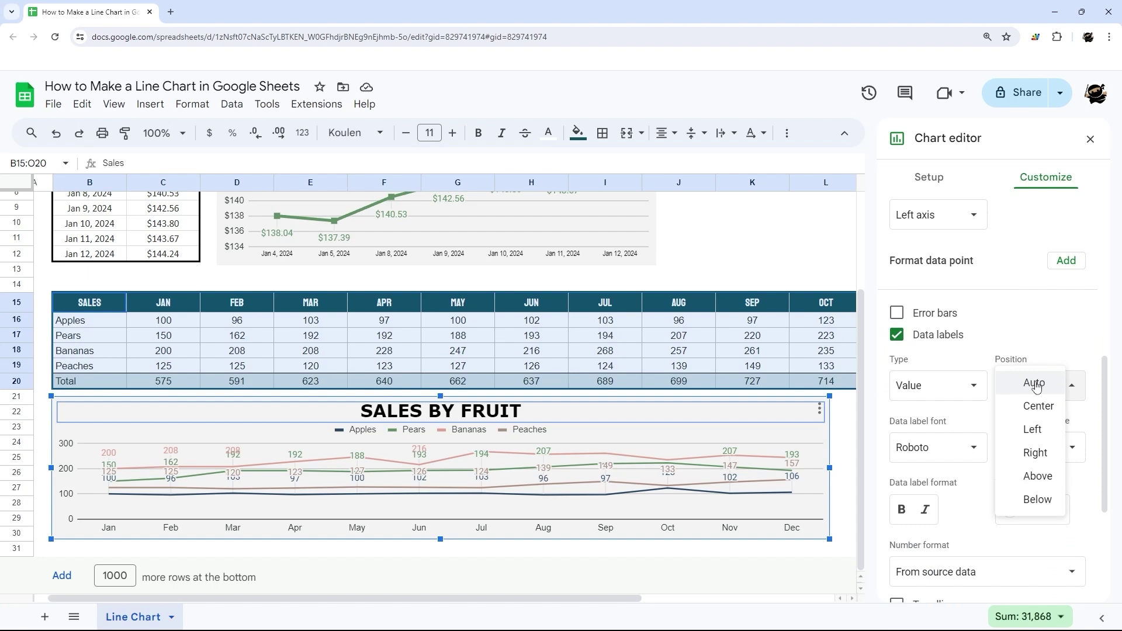
left_click(1038, 407)
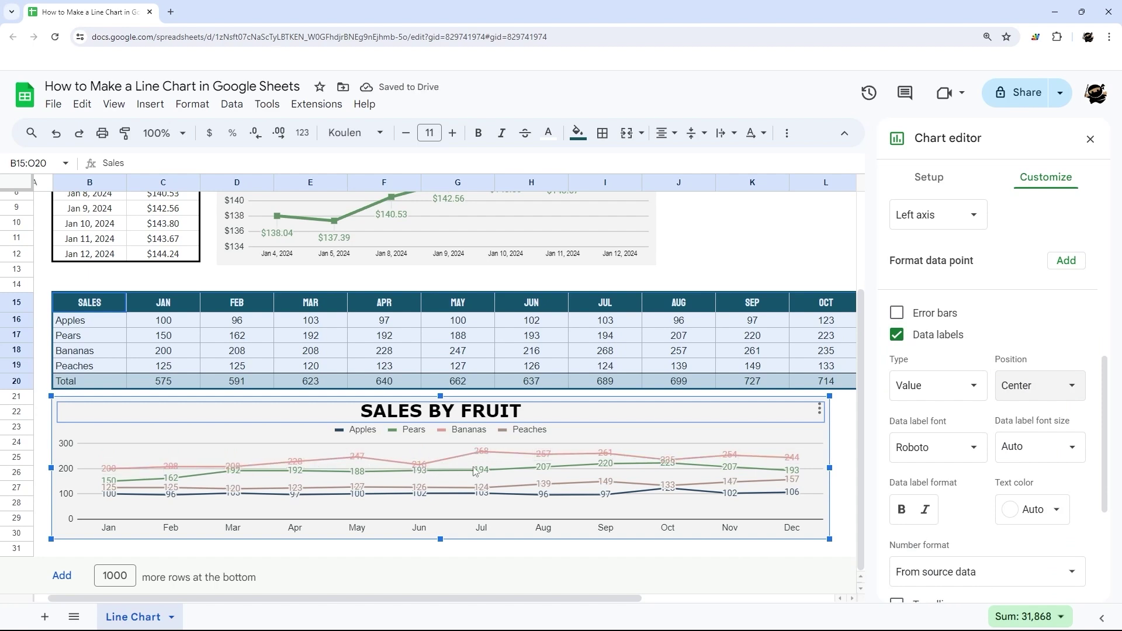
Set the text color of the data labels on all series to black
left_click(426, 469)
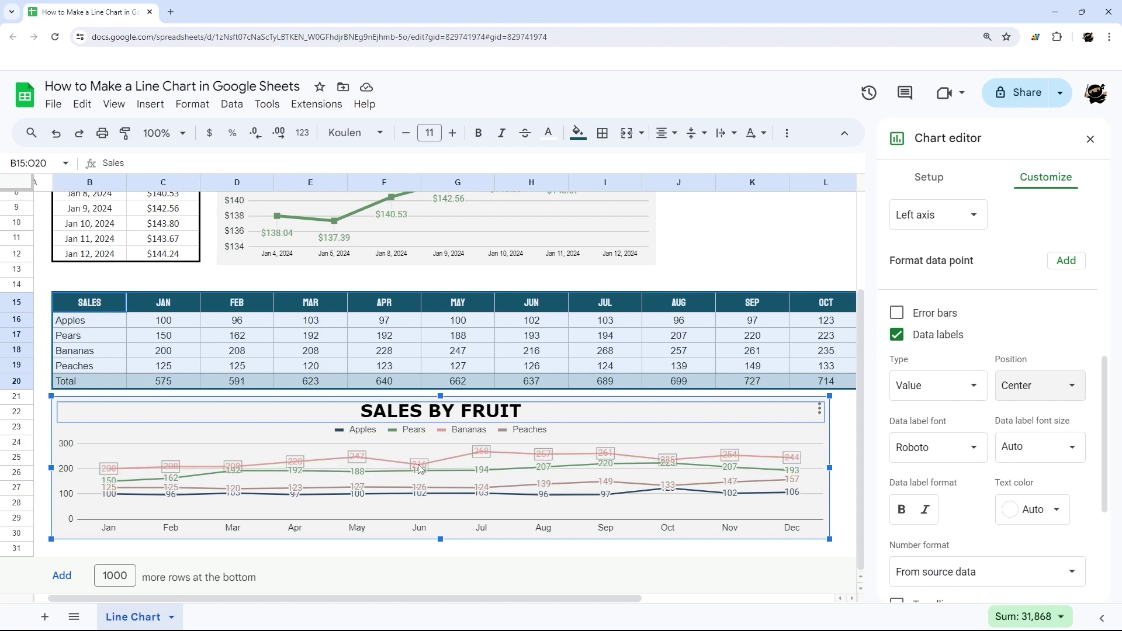
left_click(1053, 514)
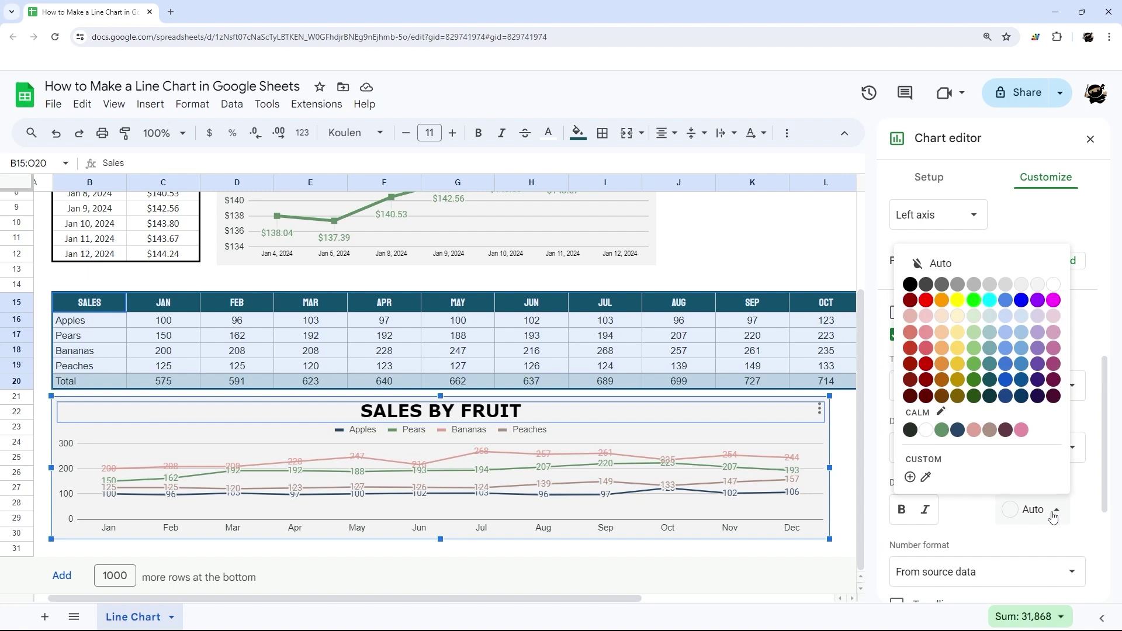
left_click(910, 284)
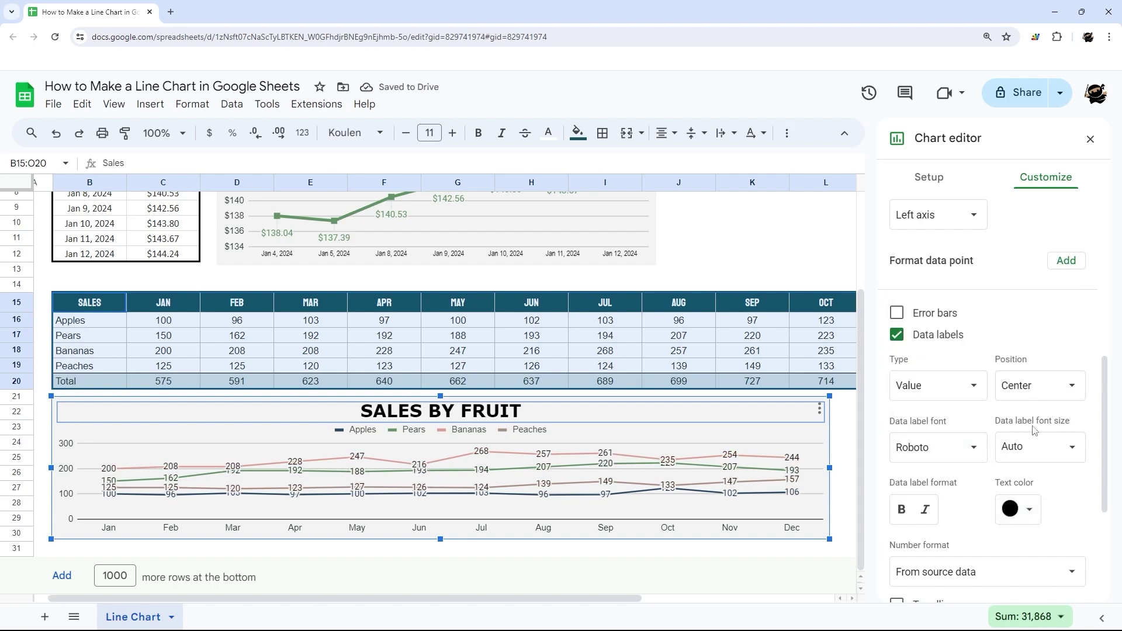
Set the point size on all series of the sales chart to 14px and the point shape to Square
scroll(1026, 431, "up", 4)
left_click(924, 390)
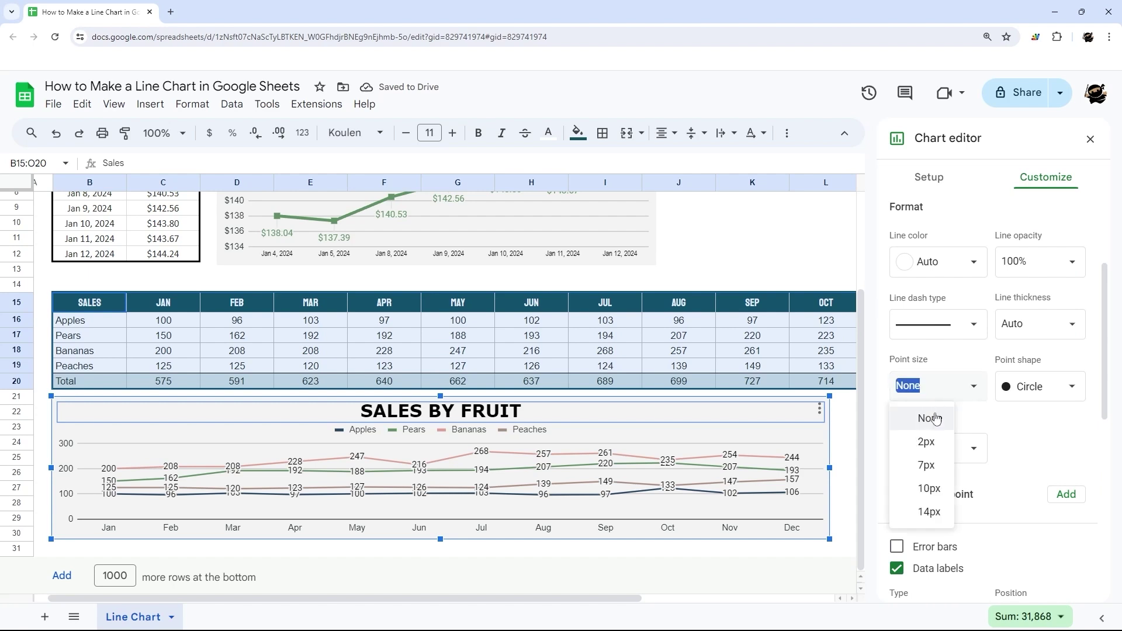
left_click(934, 466)
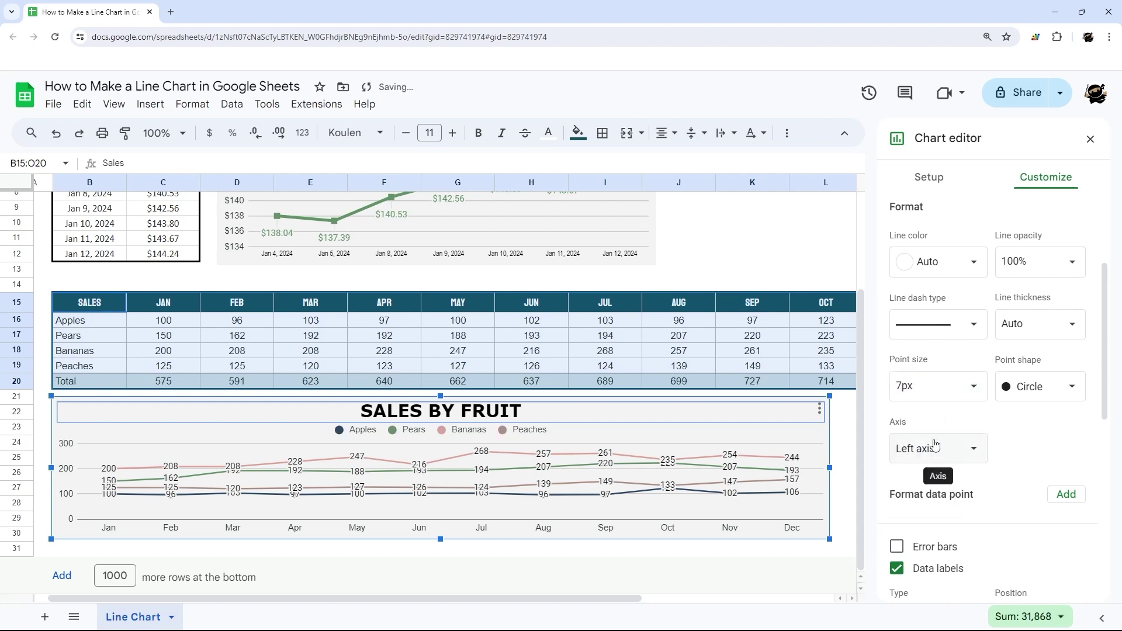
left_click(953, 386)
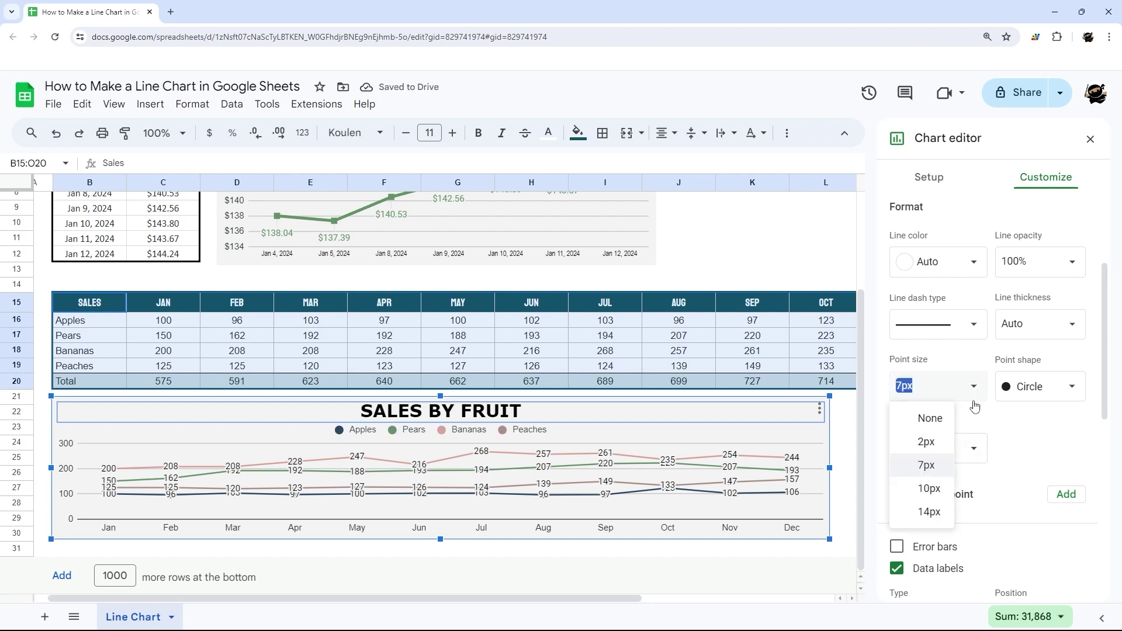
left_click(927, 489)
left_click(965, 391)
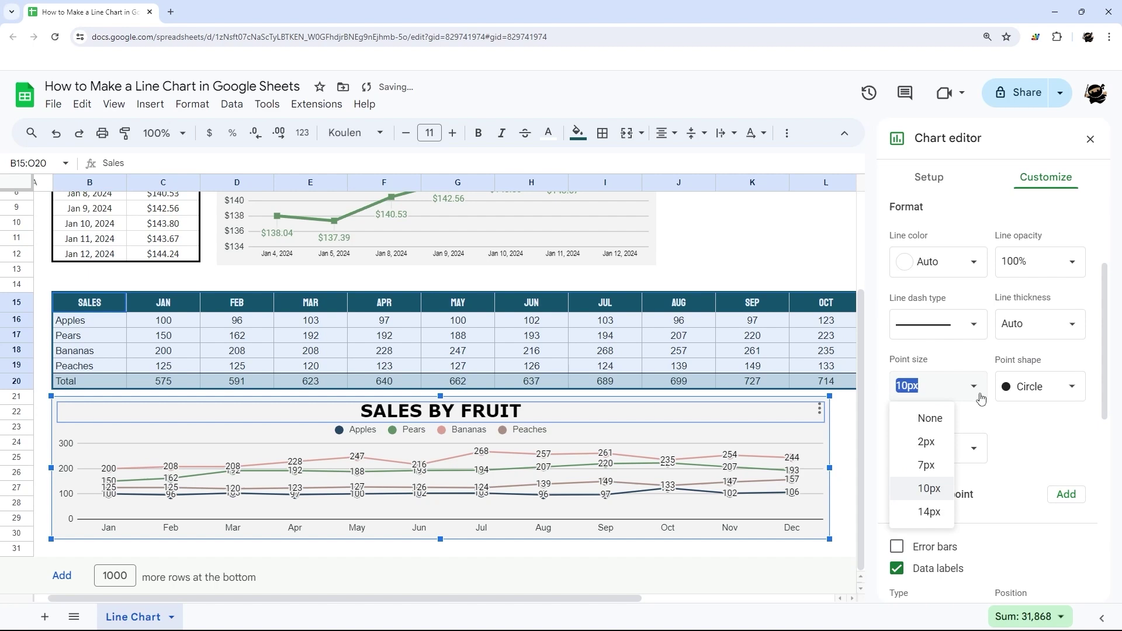
left_click(934, 509)
left_click(1041, 393)
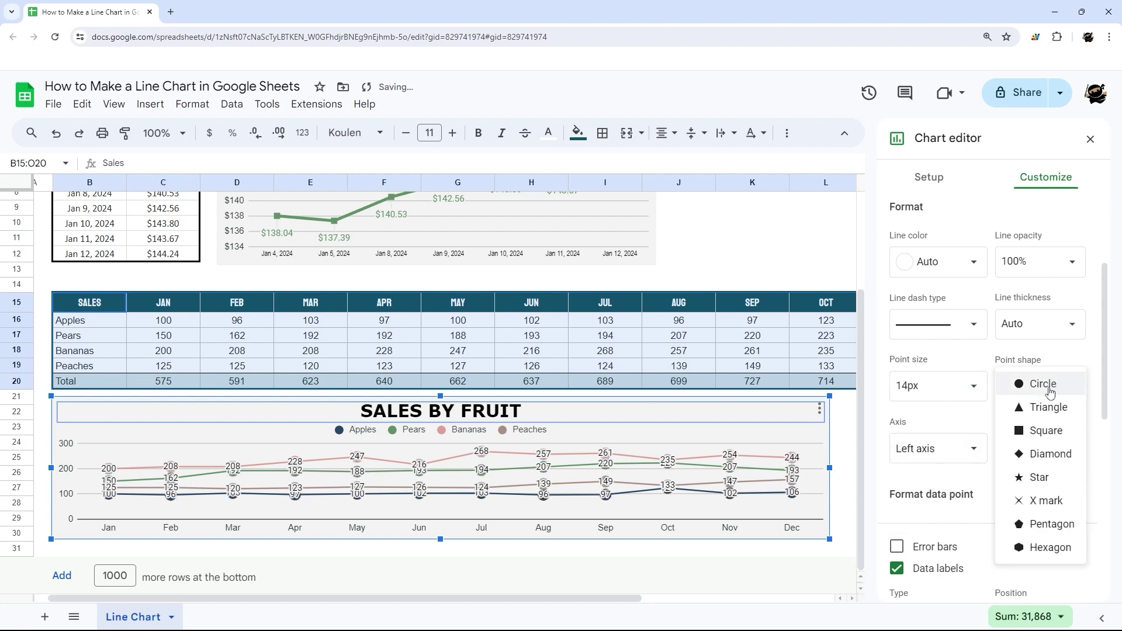
left_click(1032, 429)
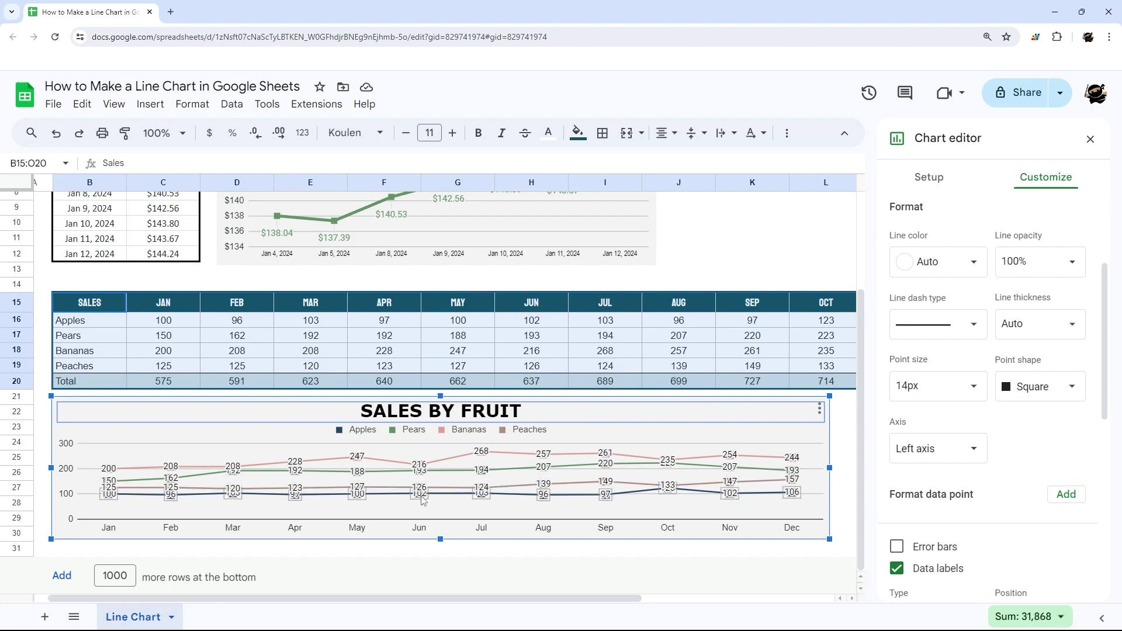
Set the font size of the data labels on all series to 8, and switch the labels off and back on
scroll(1003, 415, "down", 2)
scroll(1003, 416, "down", 4)
left_click(1044, 326)
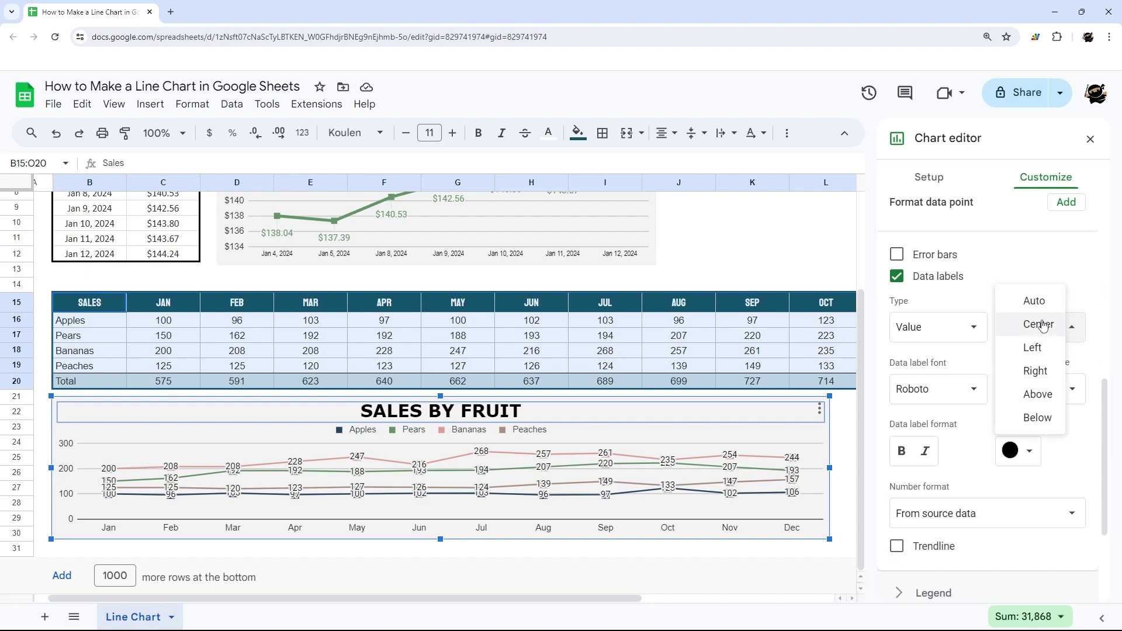
left_click(1044, 326)
left_click(1047, 389)
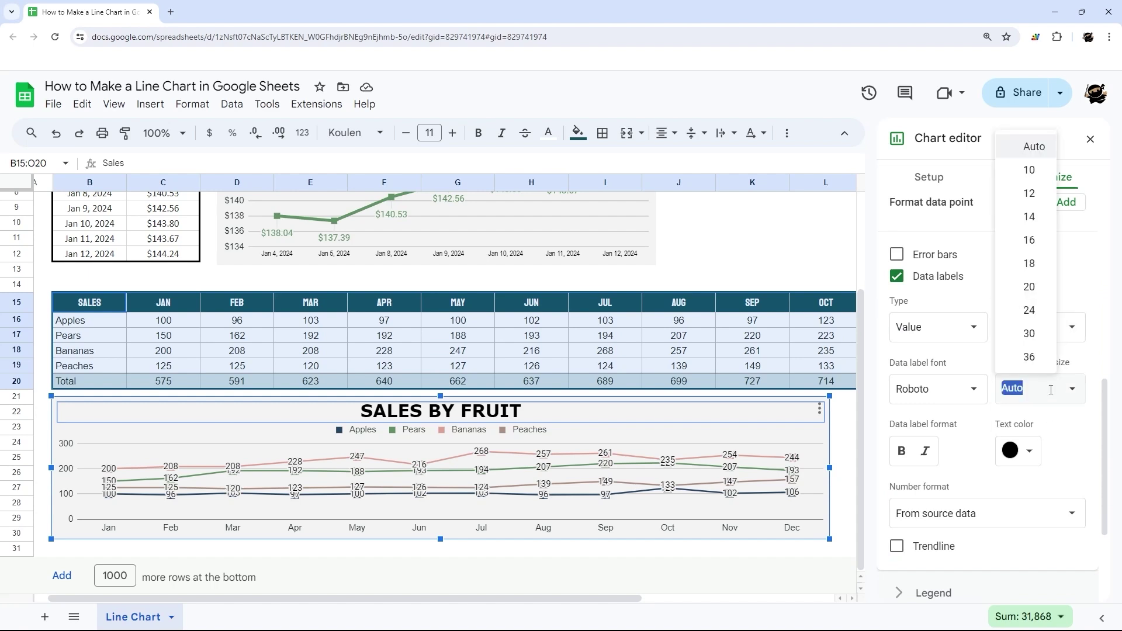
left_click(1030, 170)
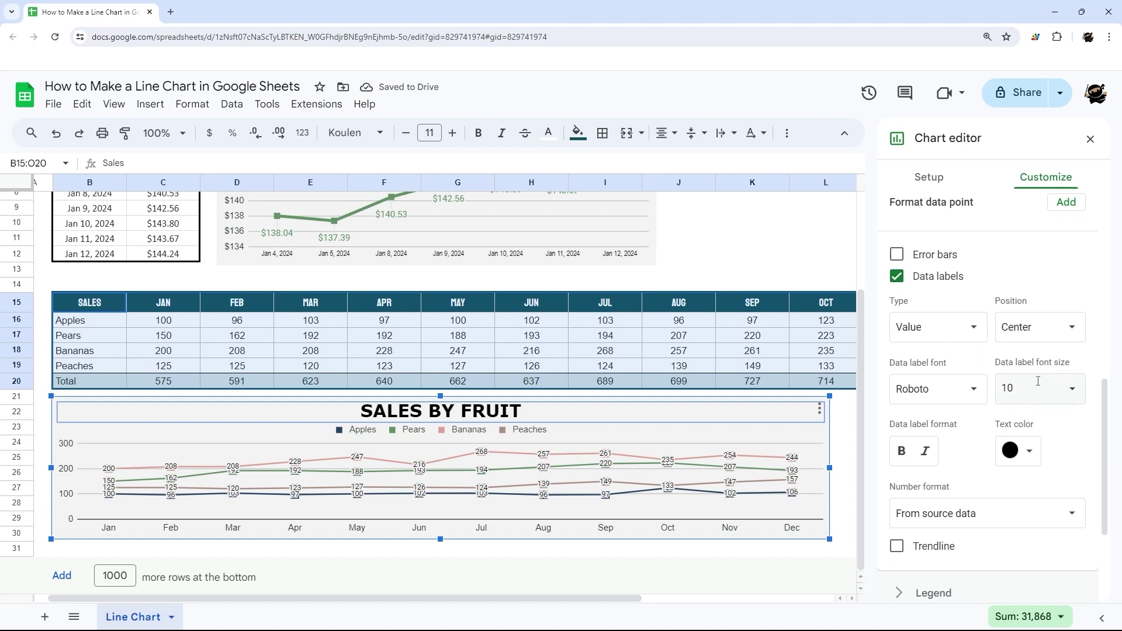
left_click(1070, 394)
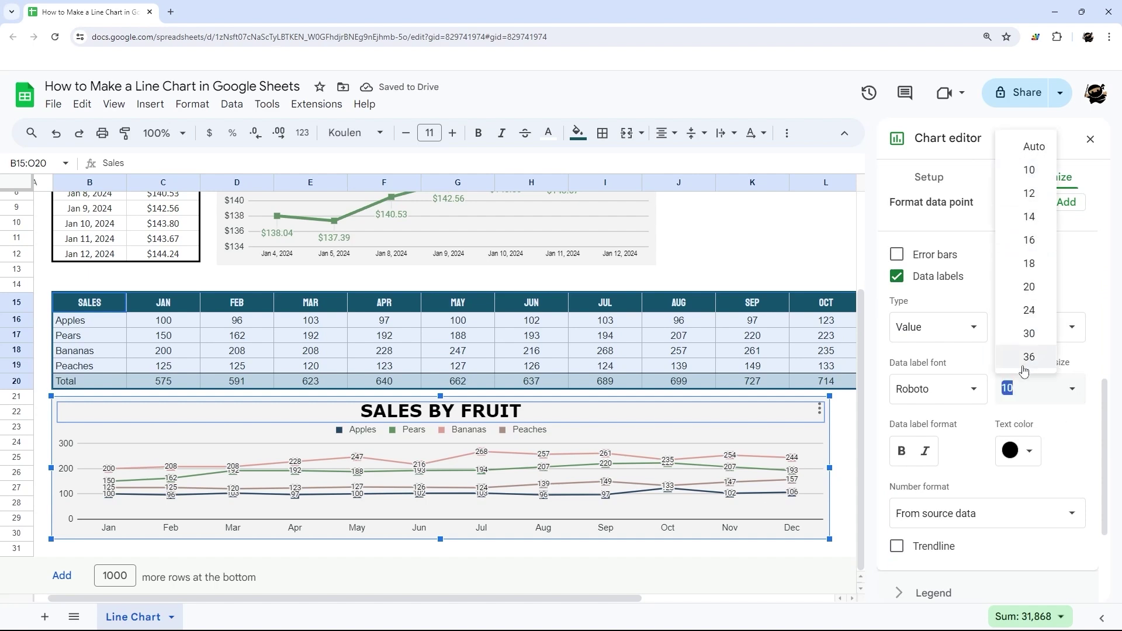
type("8")
key("Return")
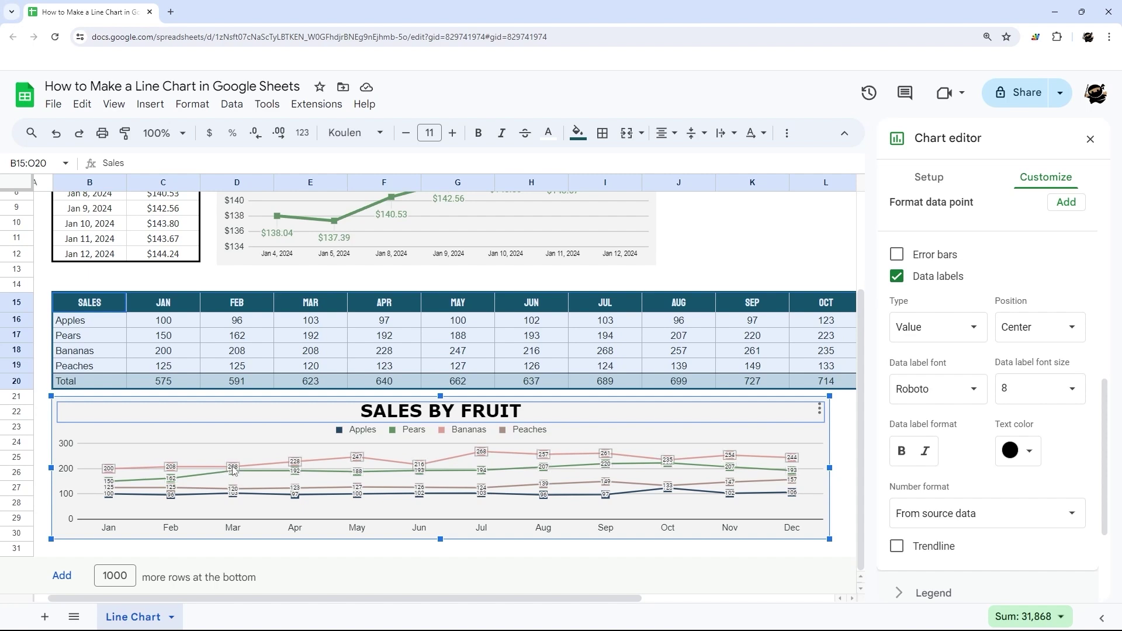
left_click(899, 279)
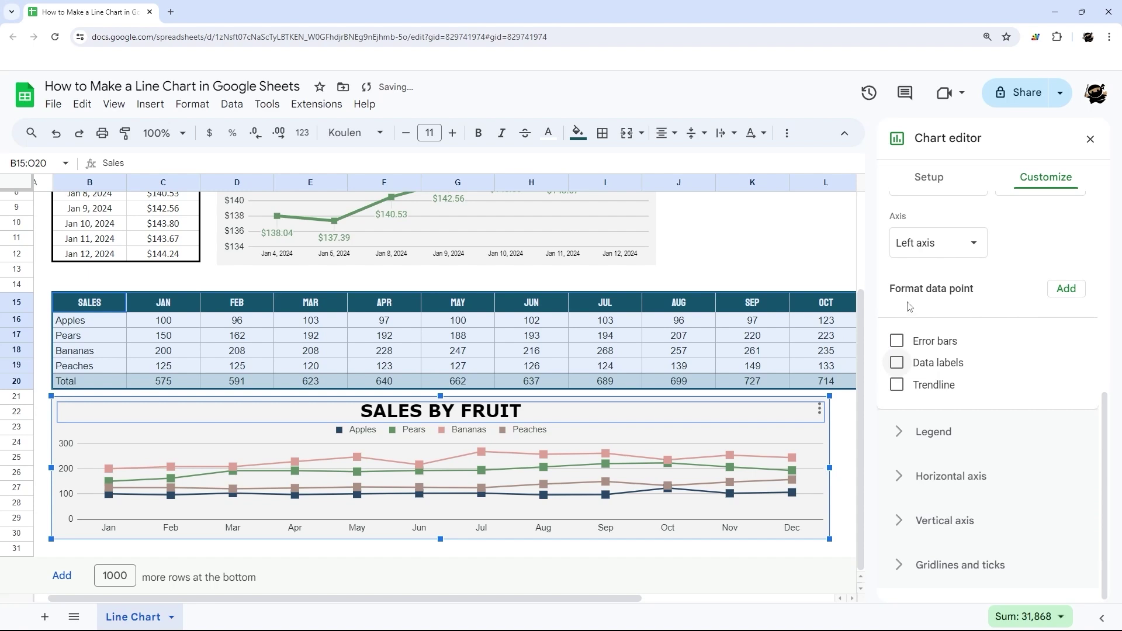
left_click(897, 363)
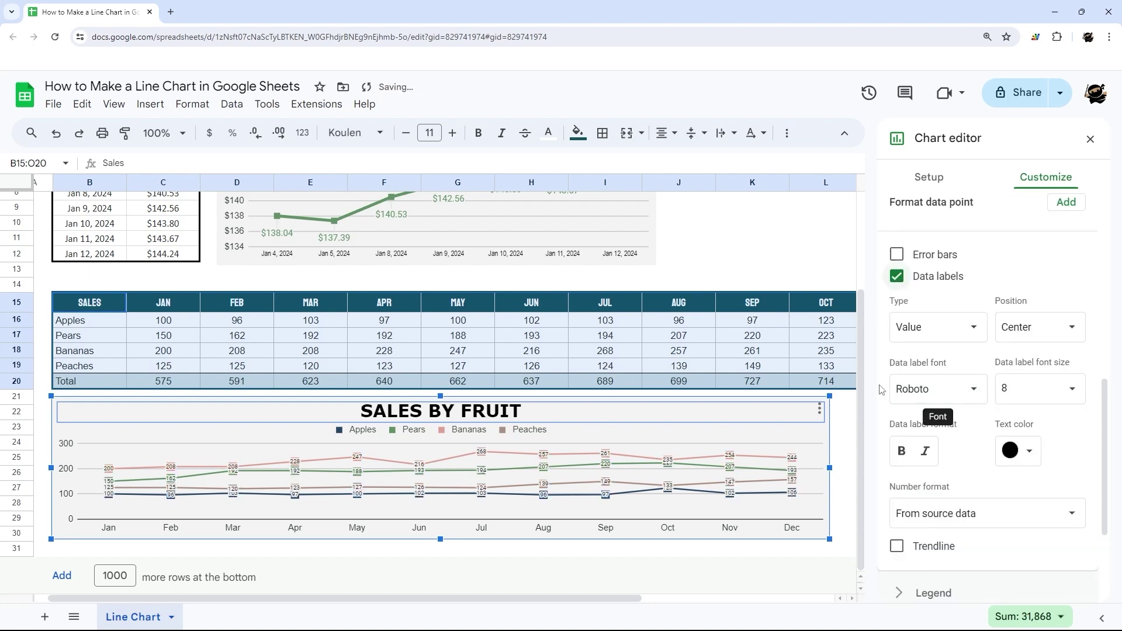
Try the Top, Bottom, Inside and Left positions for the legend of the sales chart
scroll(912, 421, "down", 5)
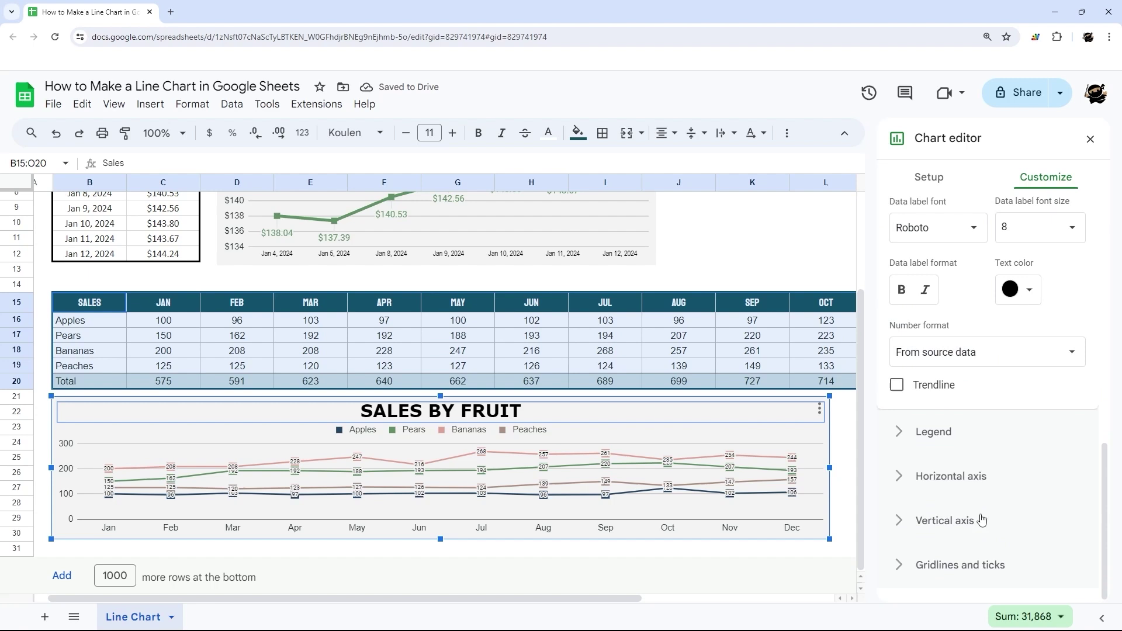
left_click(932, 434)
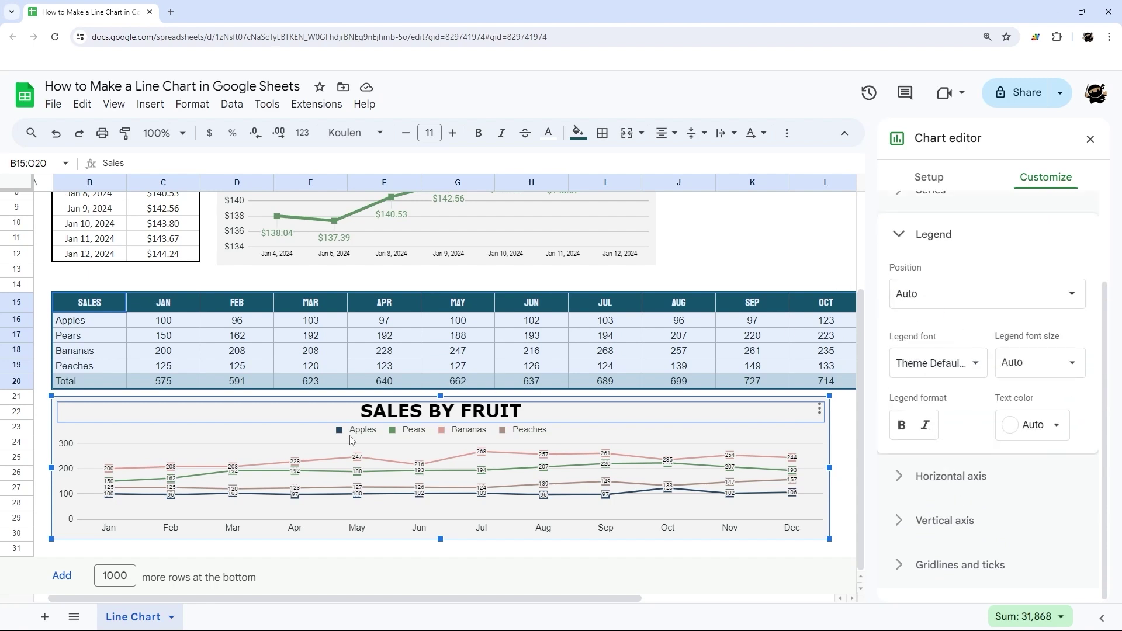
left_click(932, 297)
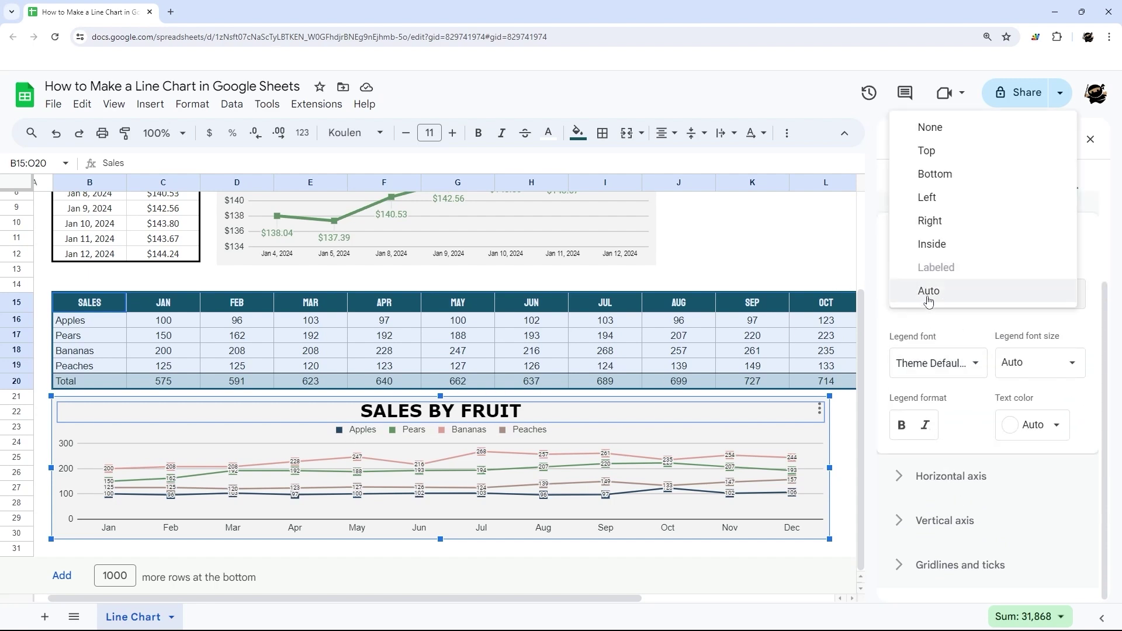
left_click(939, 153)
left_click(942, 283)
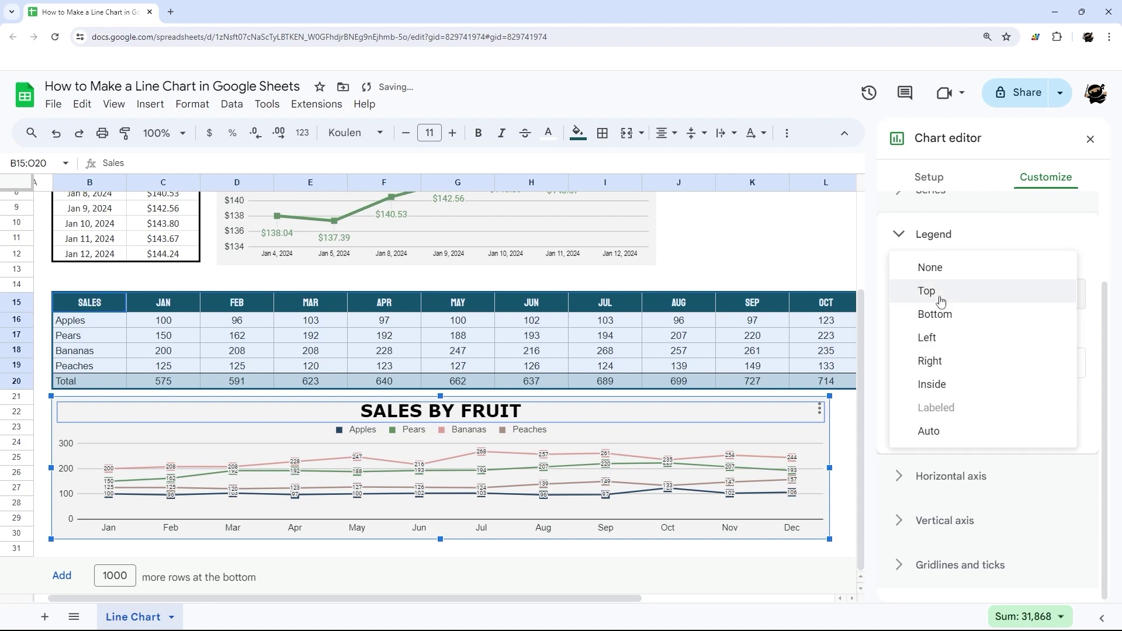
left_click(936, 316)
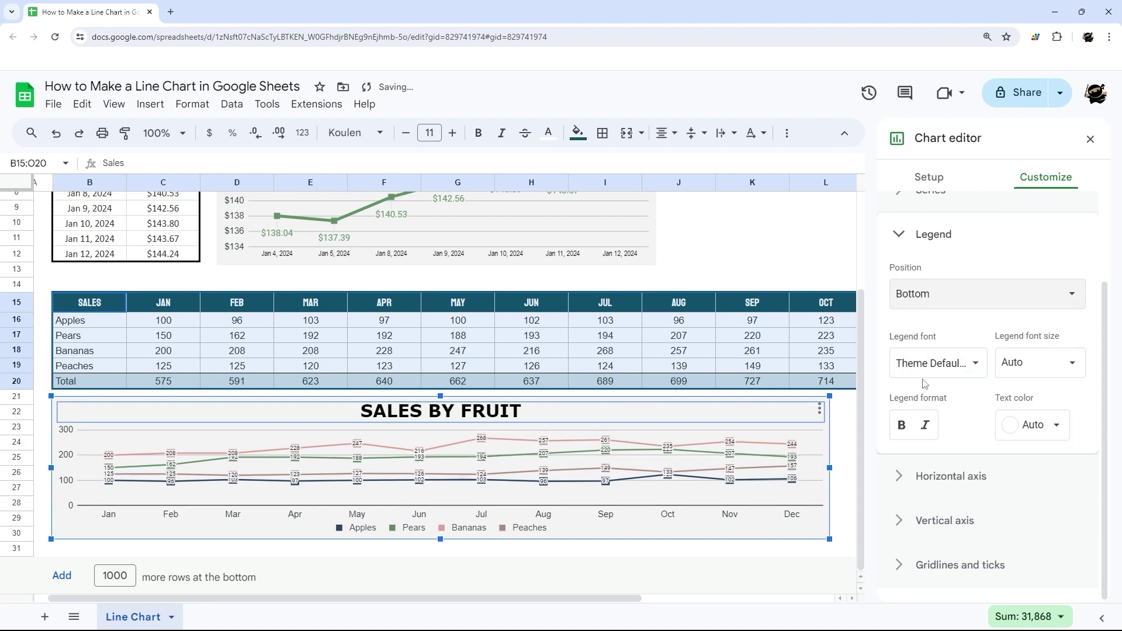
left_click(935, 299)
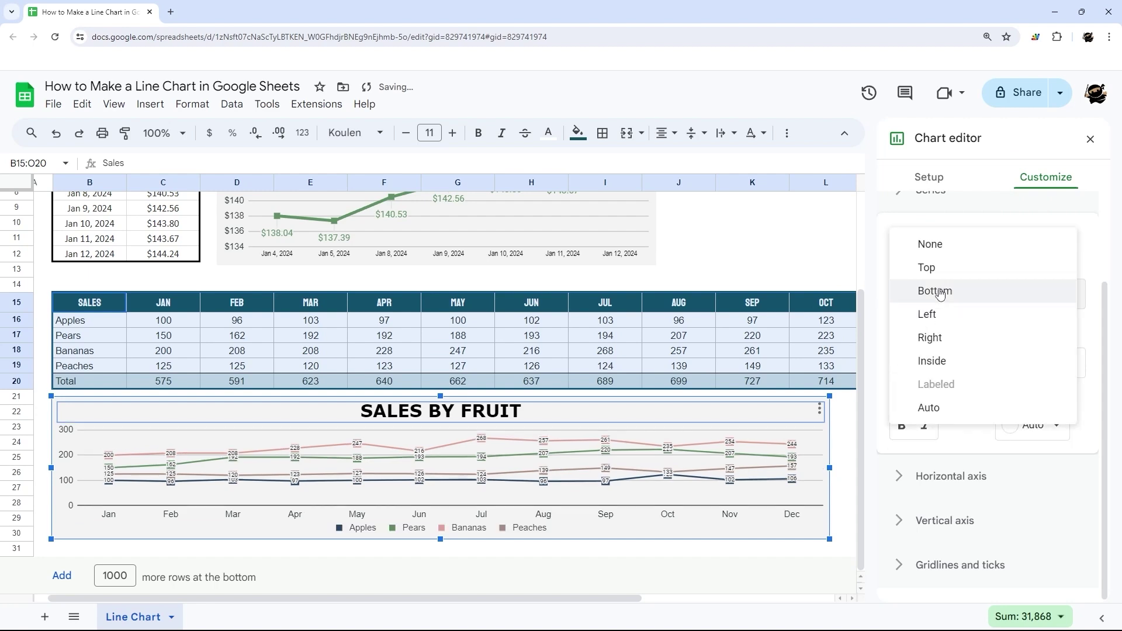
left_click(939, 363)
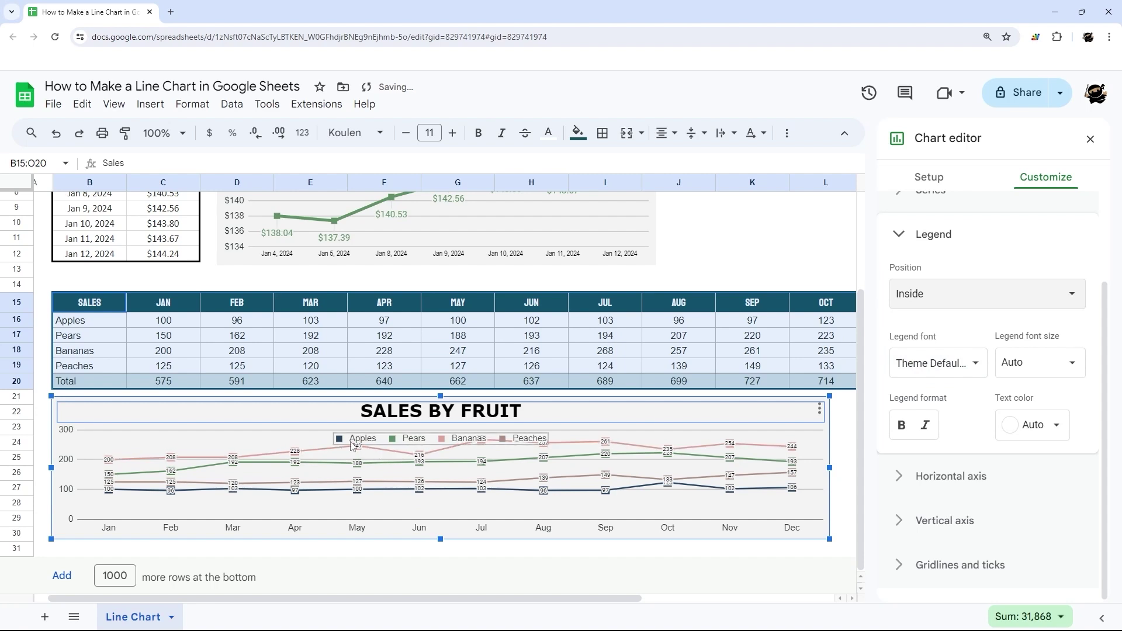
left_click(946, 294)
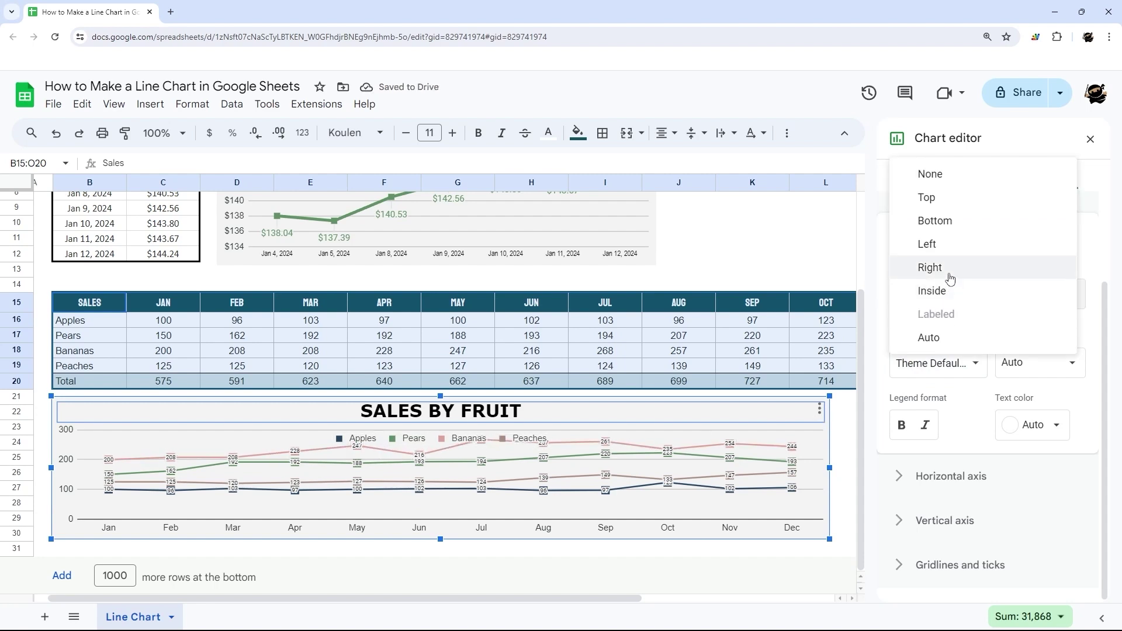
left_click(950, 246)
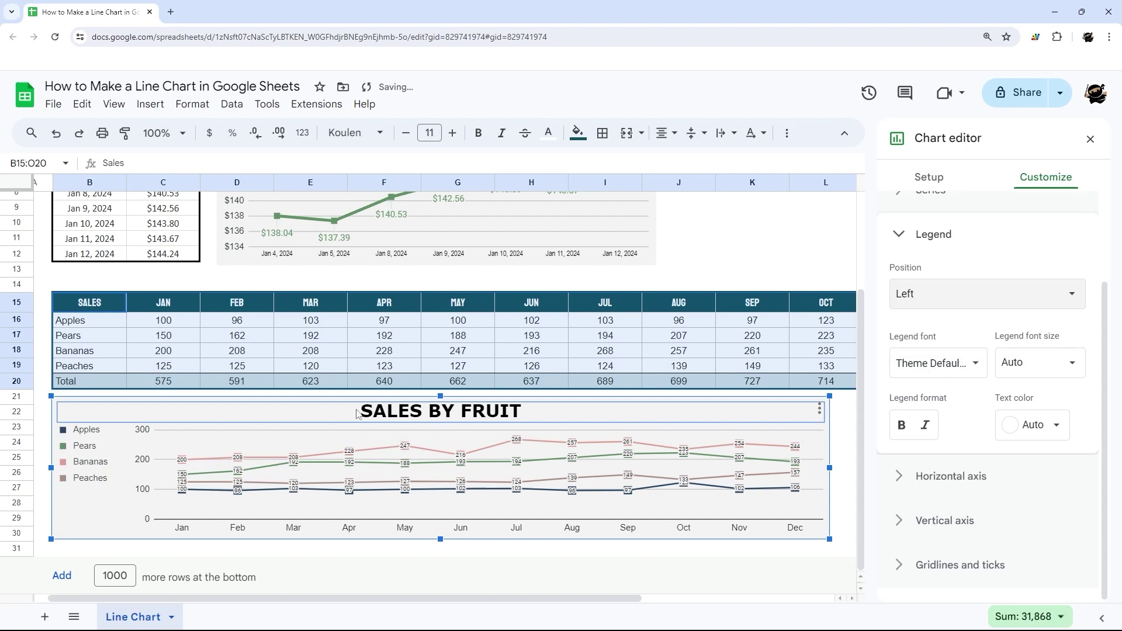
Set the legend position of the sales chart to Bottom and leave the chart editor
left_click(952, 292)
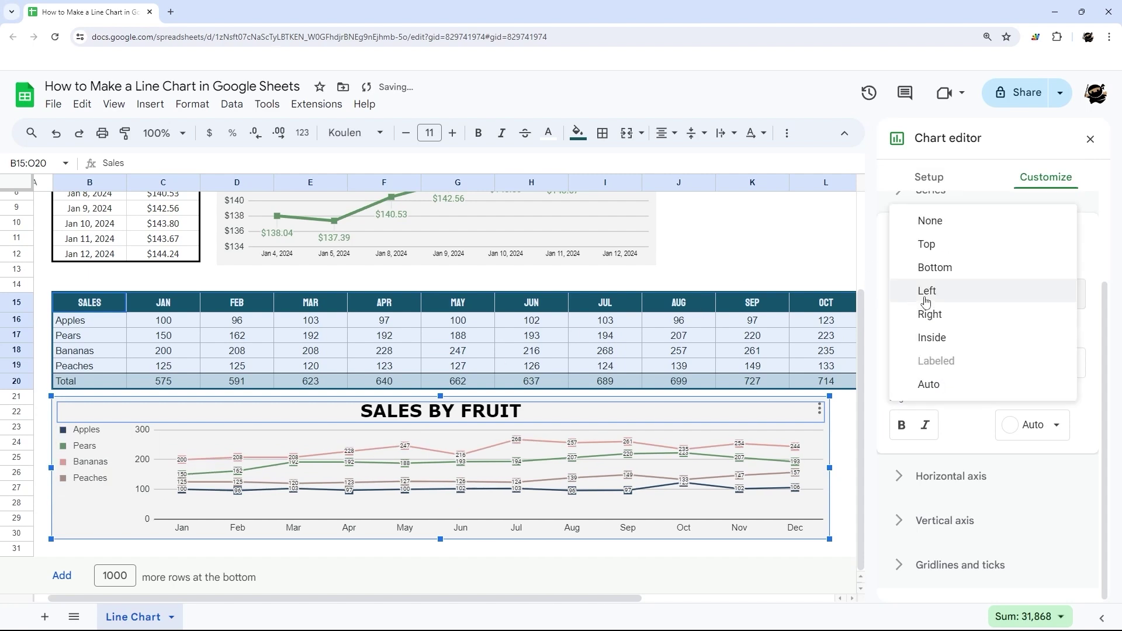
left_click(958, 267)
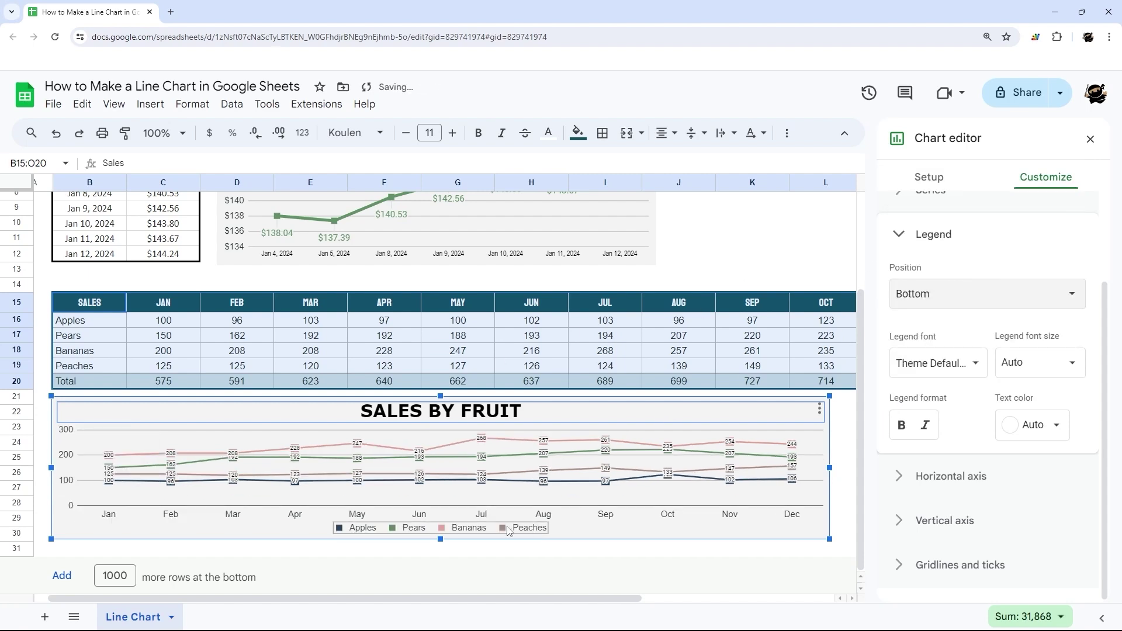
left_click(677, 551)
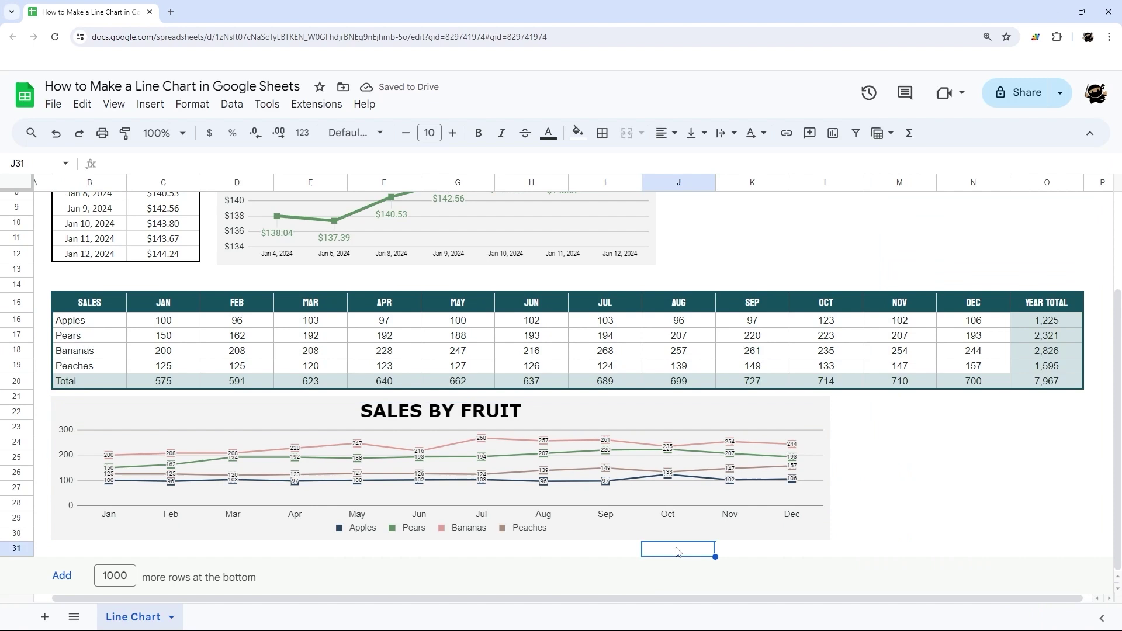
Reopen the sales chart for editing and display its gridlines and ticks settings
double_click(441, 536)
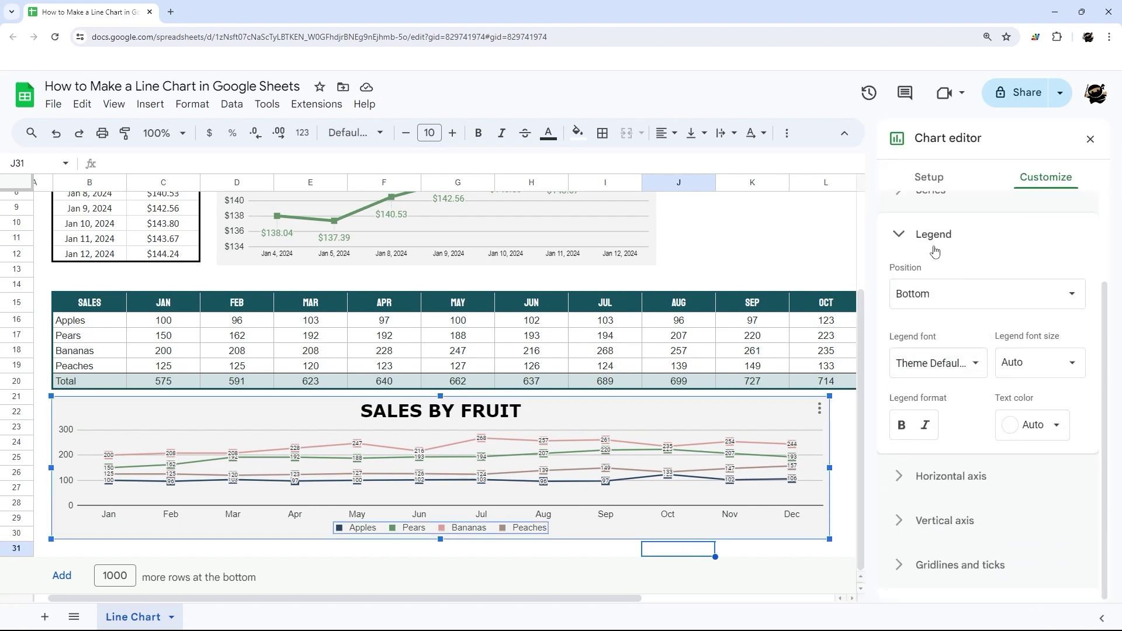
left_click(935, 251)
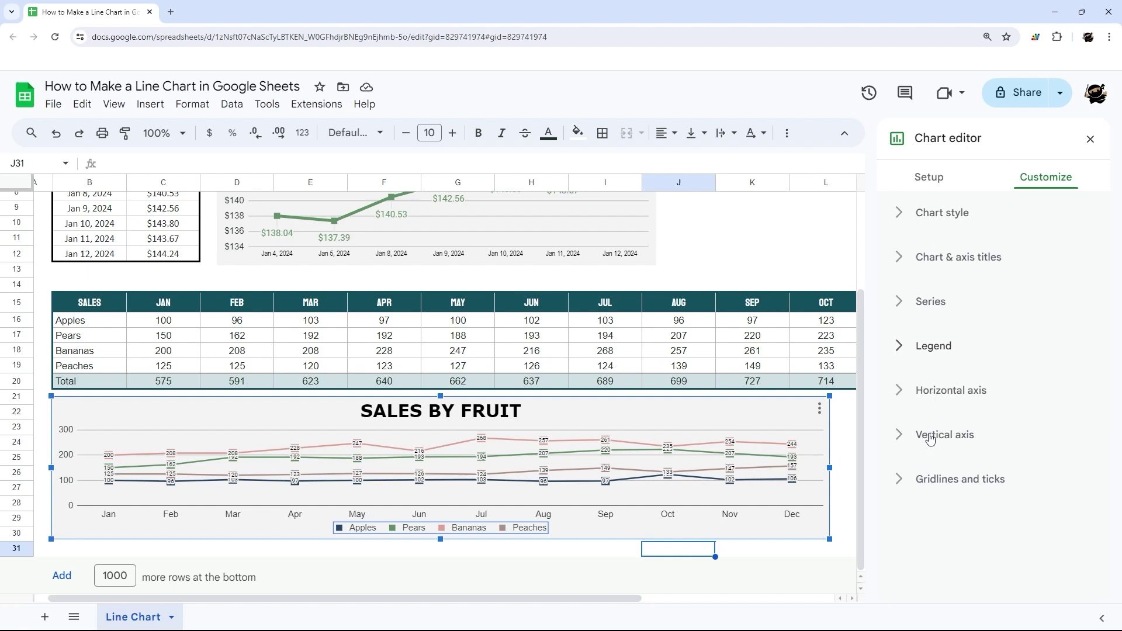
left_click(949, 480)
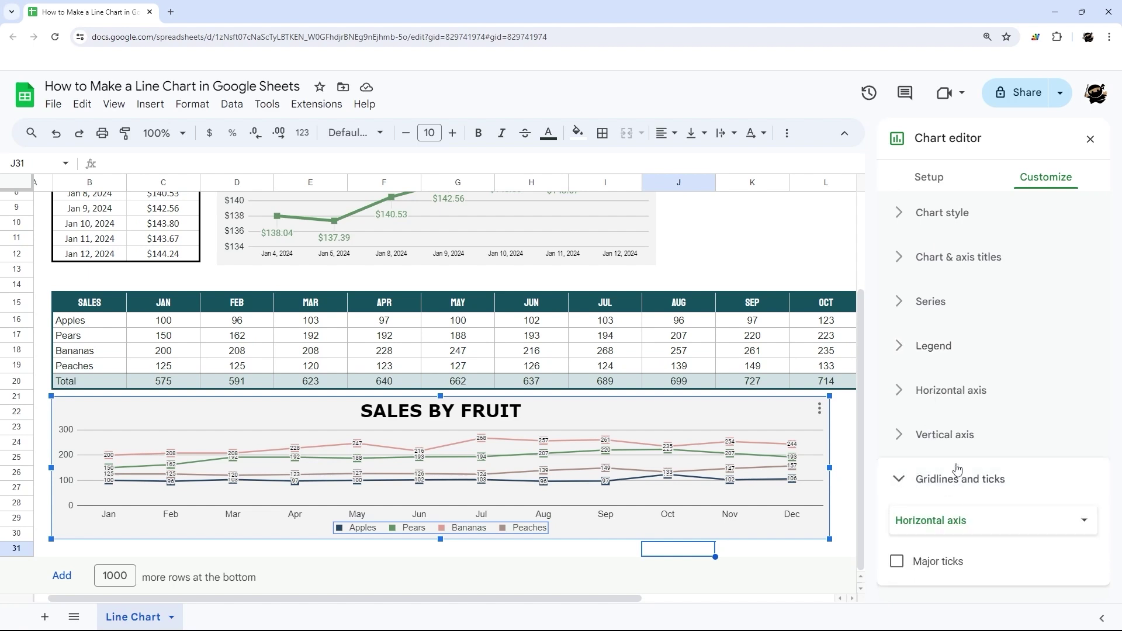
Turn on major ticks for the horizontal axis, try the Inside and Outside positions, and set the ticks position to None
left_click(946, 530)
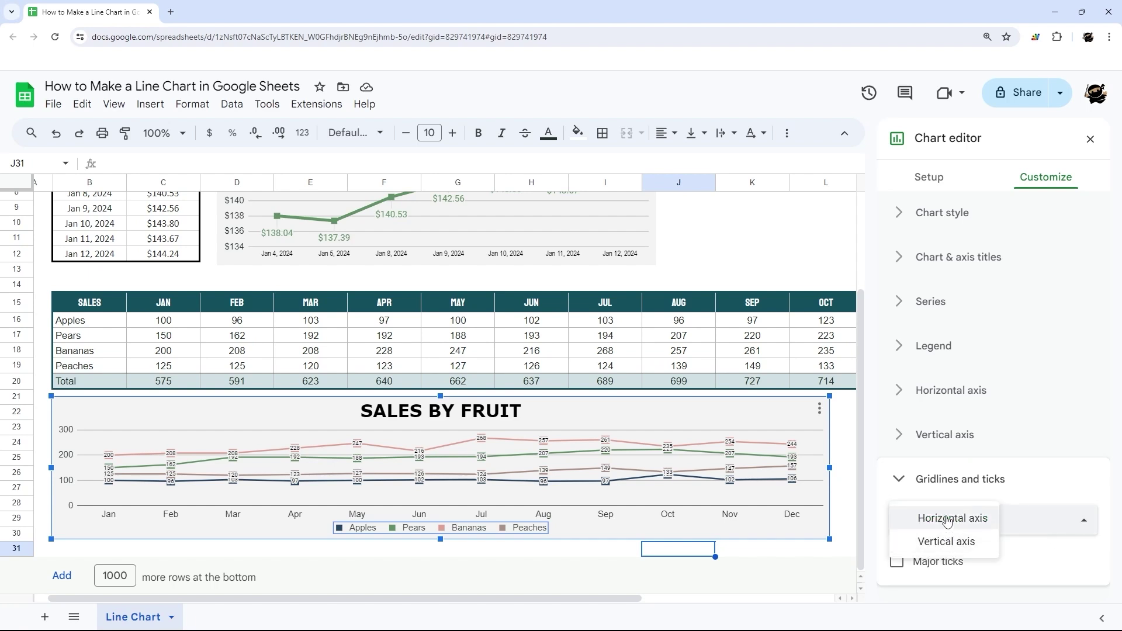
left_click(947, 519)
left_click(927, 567)
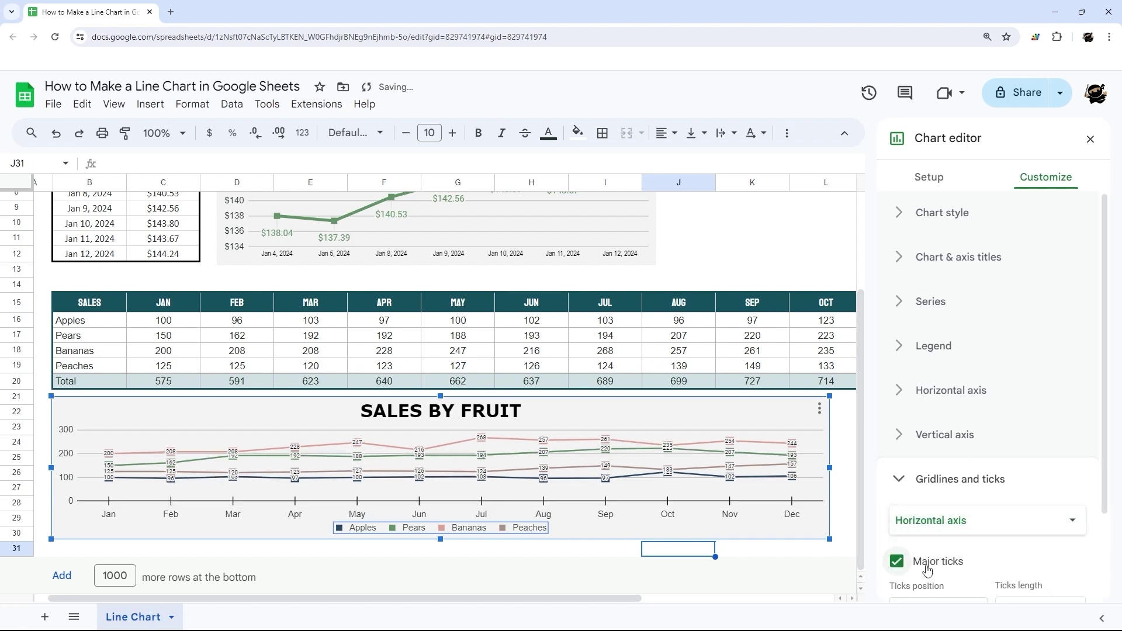
scroll(928, 570, "down", 2)
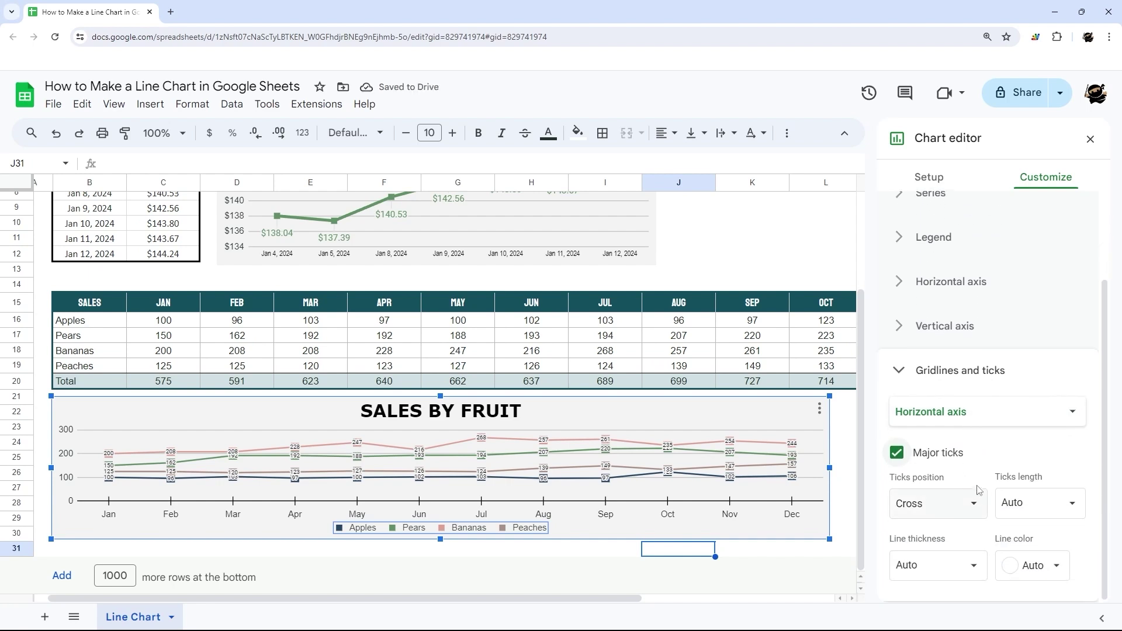
left_click(961, 510)
left_click(942, 478)
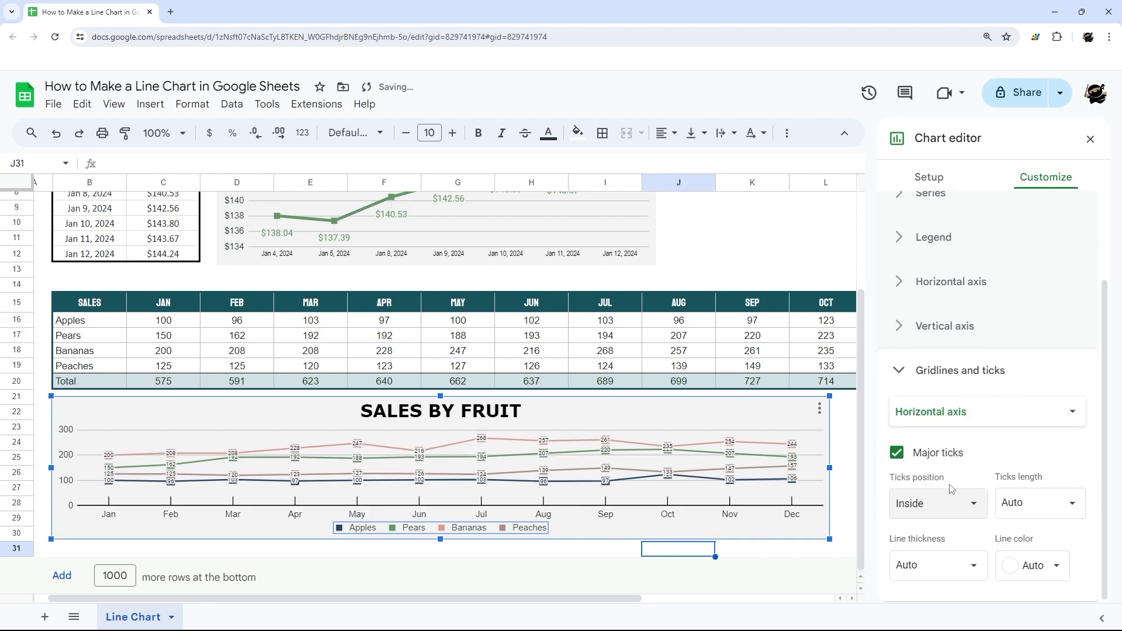
left_click(939, 502)
left_click(942, 479)
left_click(938, 502)
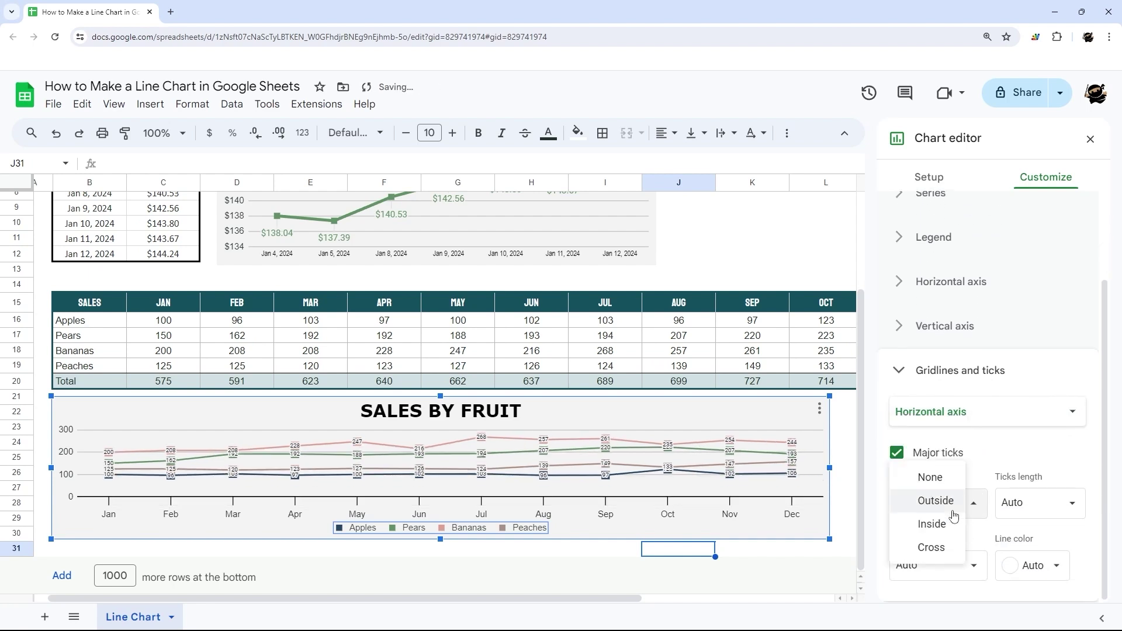
left_click(935, 474)
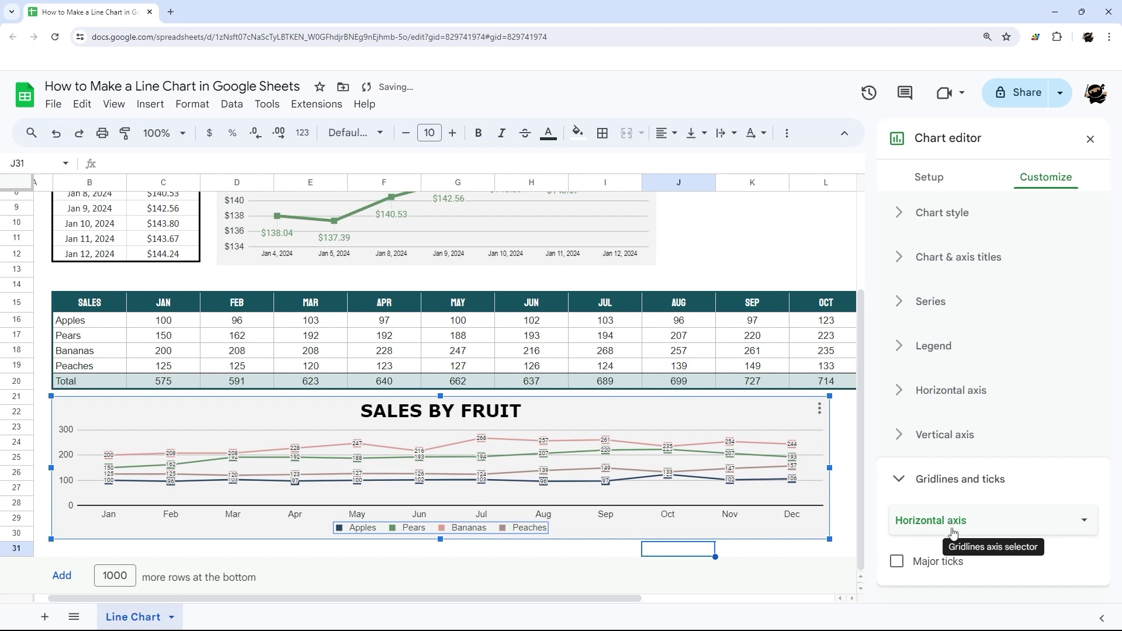
Switch the gridlines and ticks settings to the vertical axis, try minor gridlines on and off, and view the gridline colors
left_click(954, 521)
left_click(953, 543)
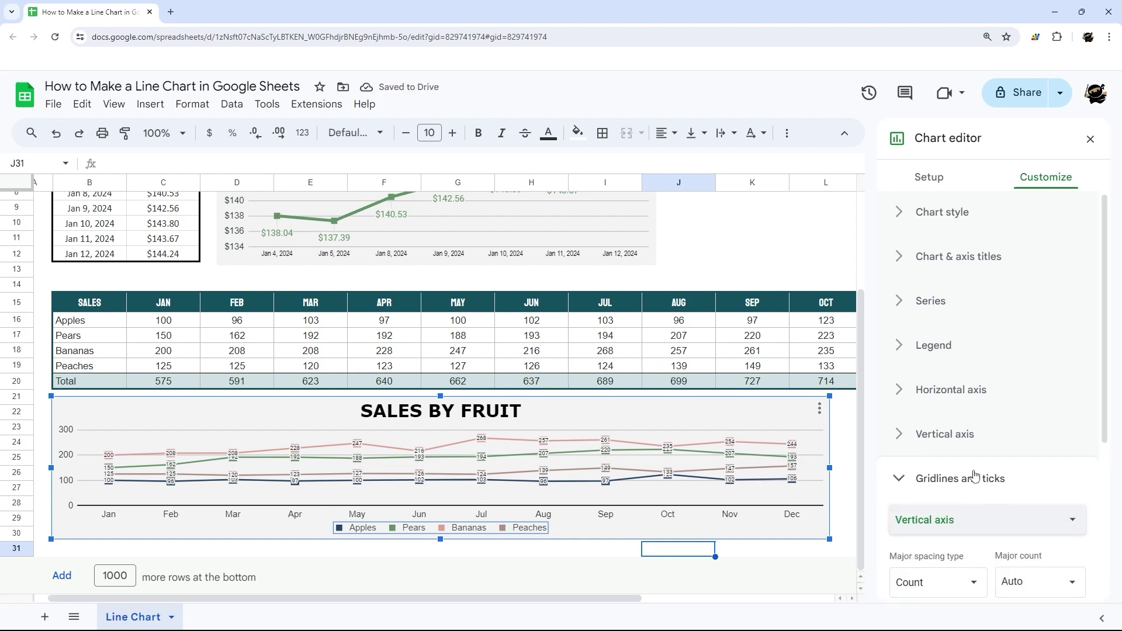
scroll(976, 468, "down", 4)
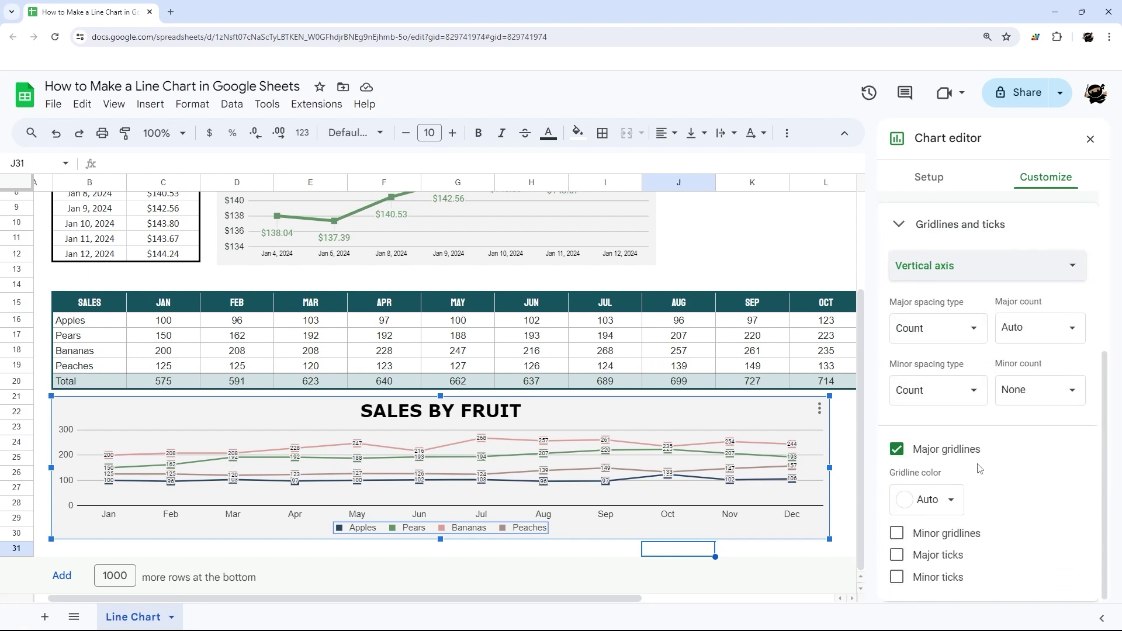
left_click(898, 534)
left_click(900, 539)
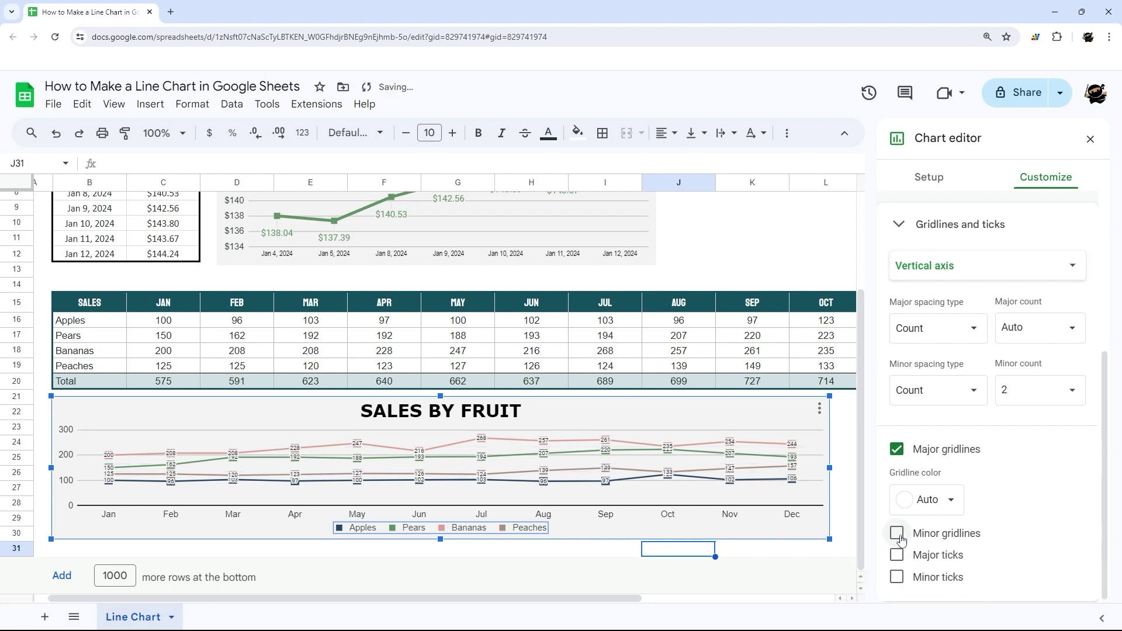
left_click(920, 502)
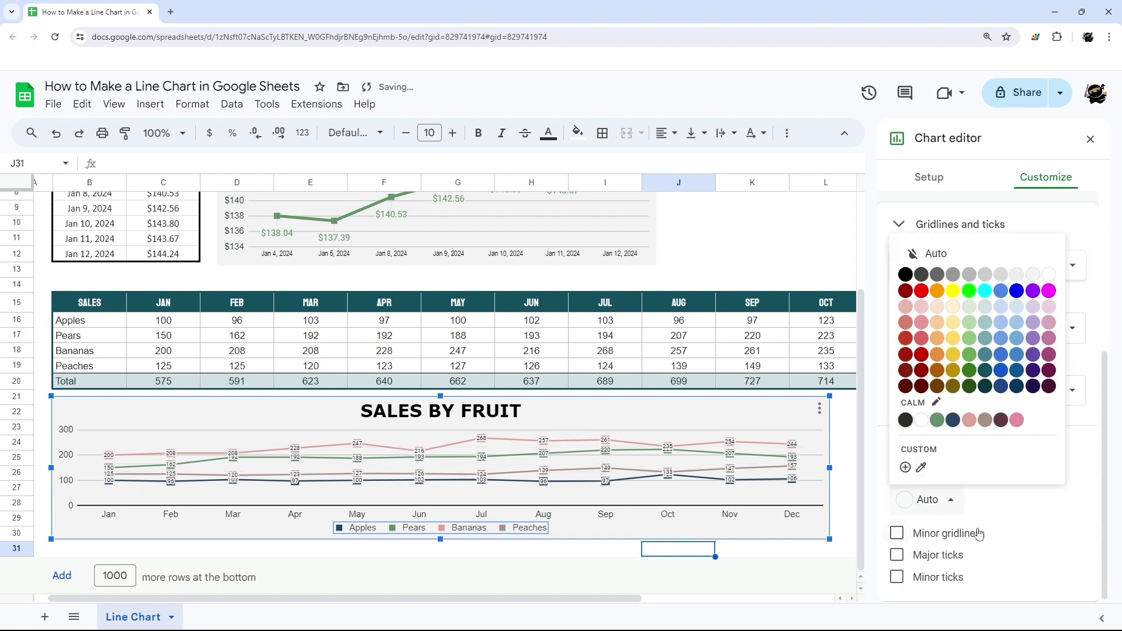
left_click(1024, 531)
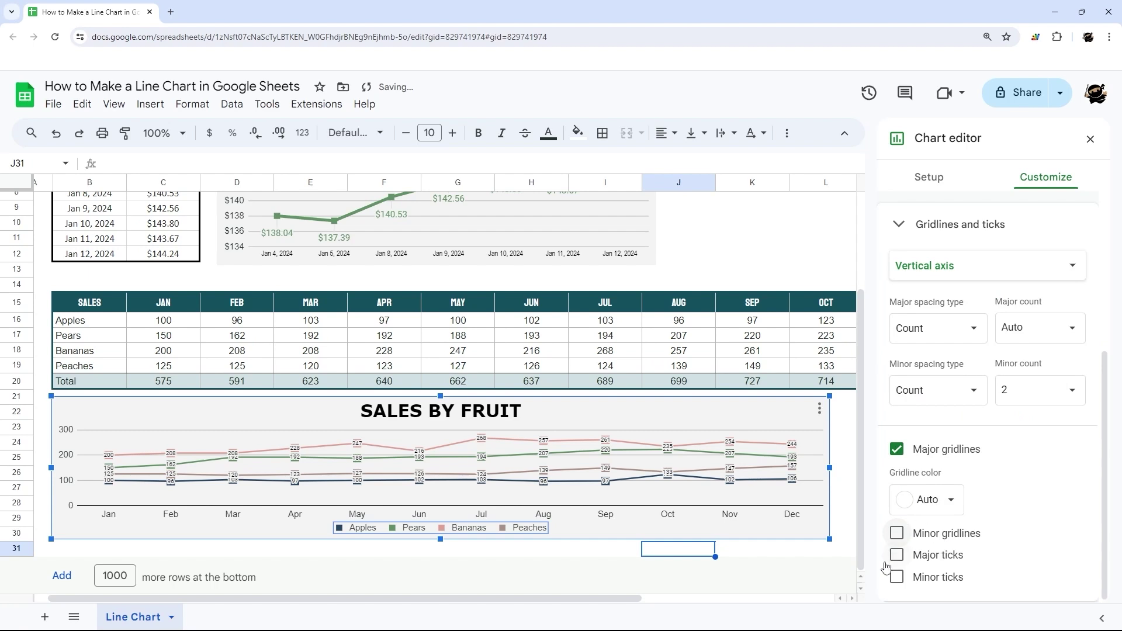
Try major ticks and minor gridlines on the vertical axis, turning each one off again
left_click(897, 555)
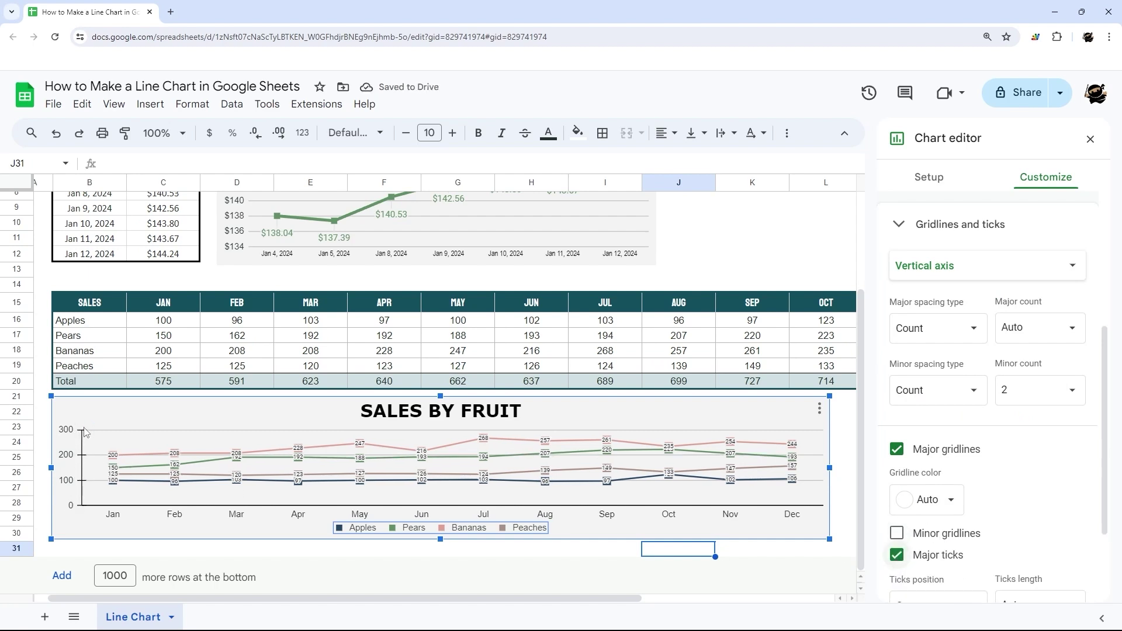
left_click(899, 555)
left_click(897, 534)
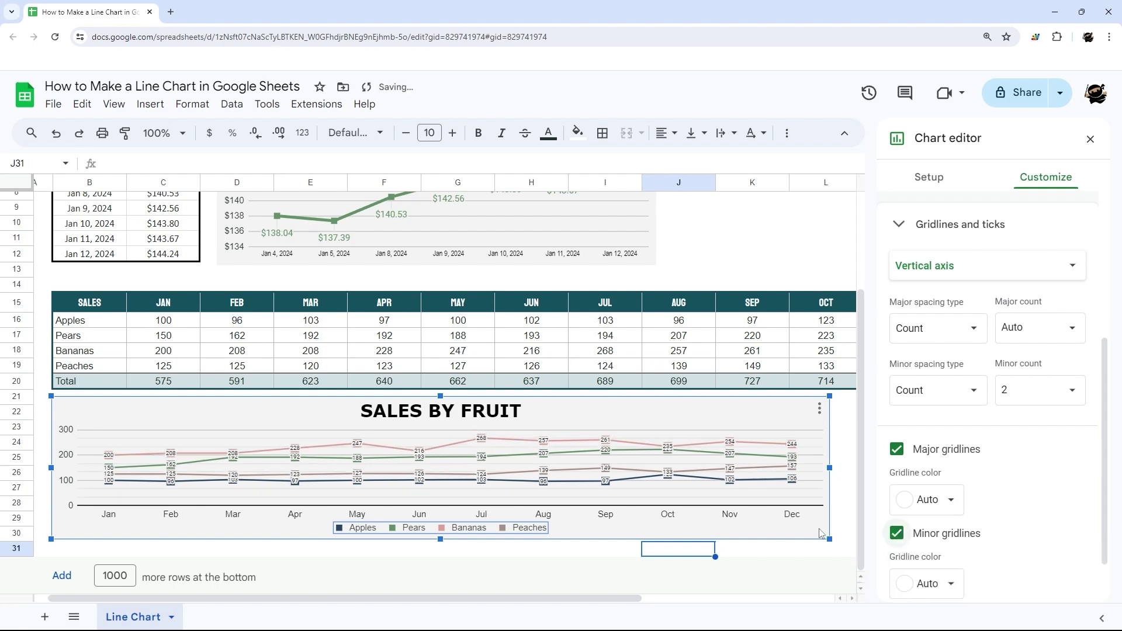
left_click(909, 533)
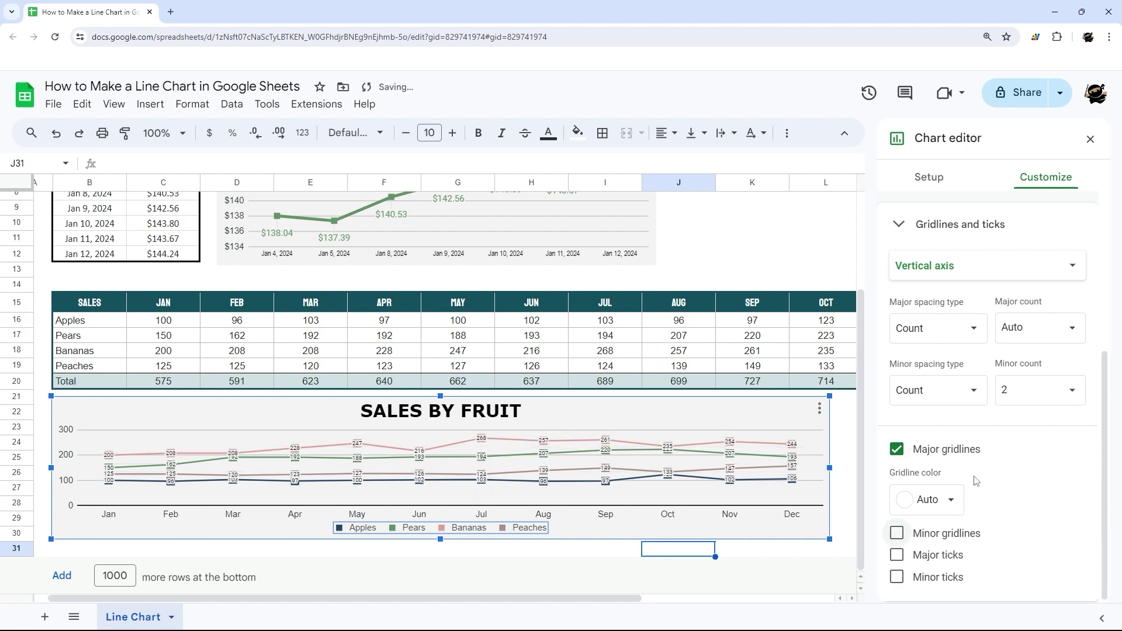
Set the vertical axis minor count to 10 and turn on minor gridlines
scroll(982, 491, "up", 4)
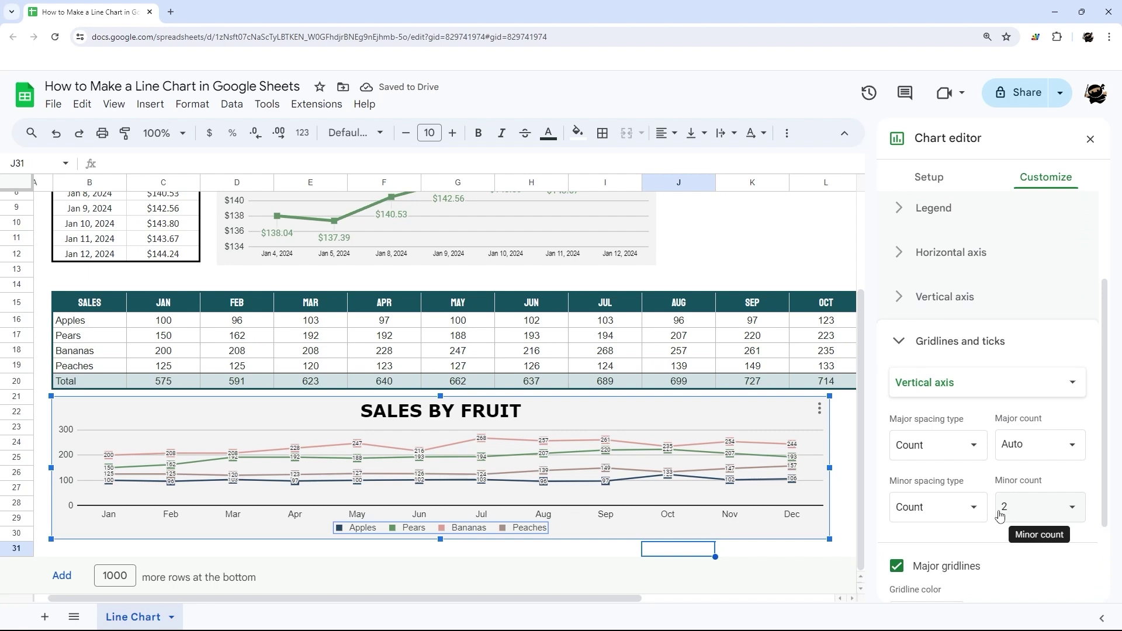
left_click(1054, 514)
left_click(1033, 471)
scroll(994, 514, "down", 4)
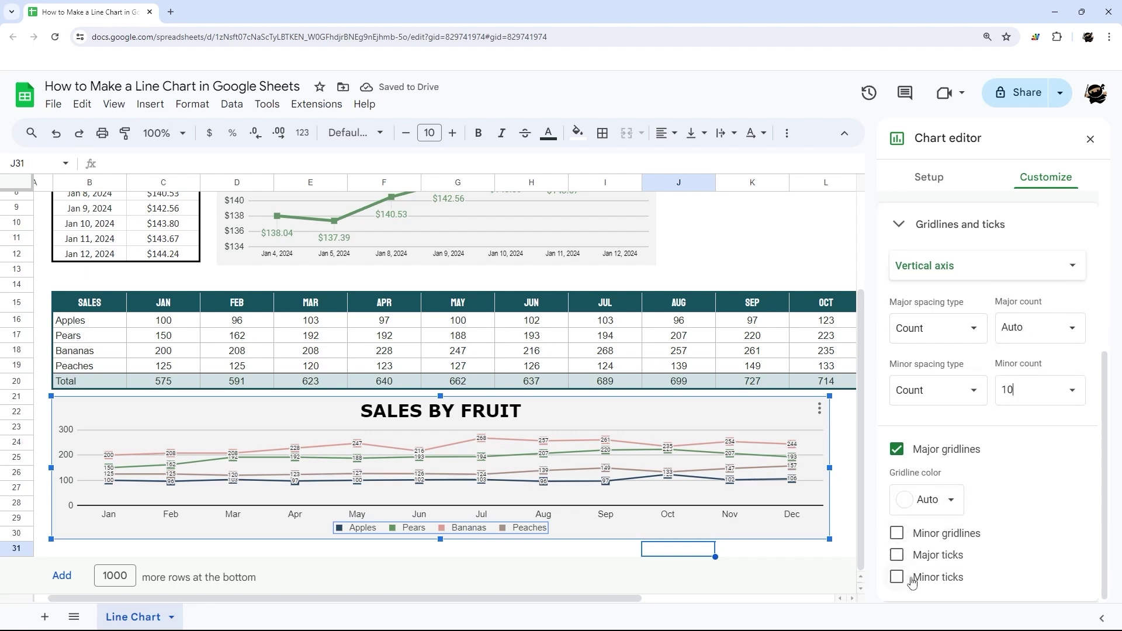
left_click(899, 538)
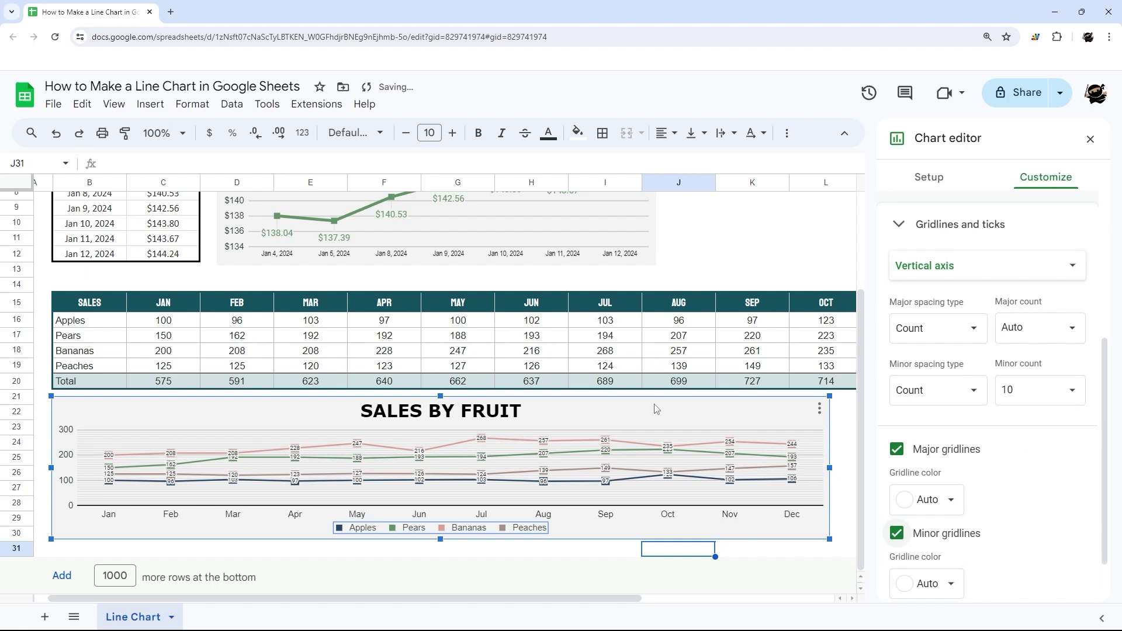
Try a minor count of 1, set it back to 2, and turn off the minor gridlines
left_click(1044, 404)
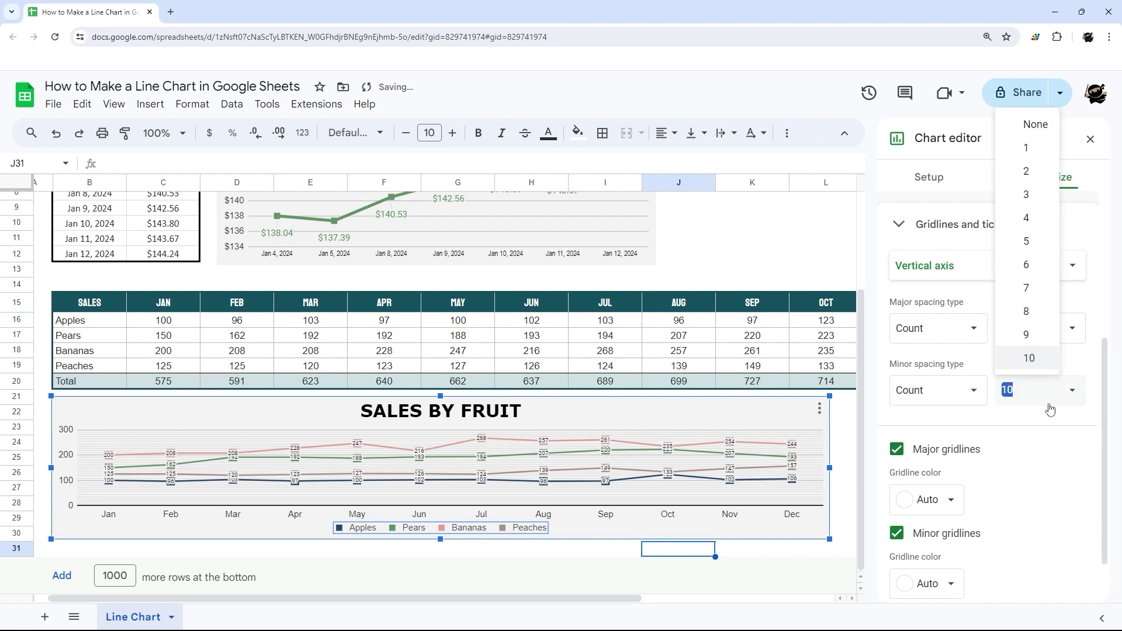
left_click(1038, 154)
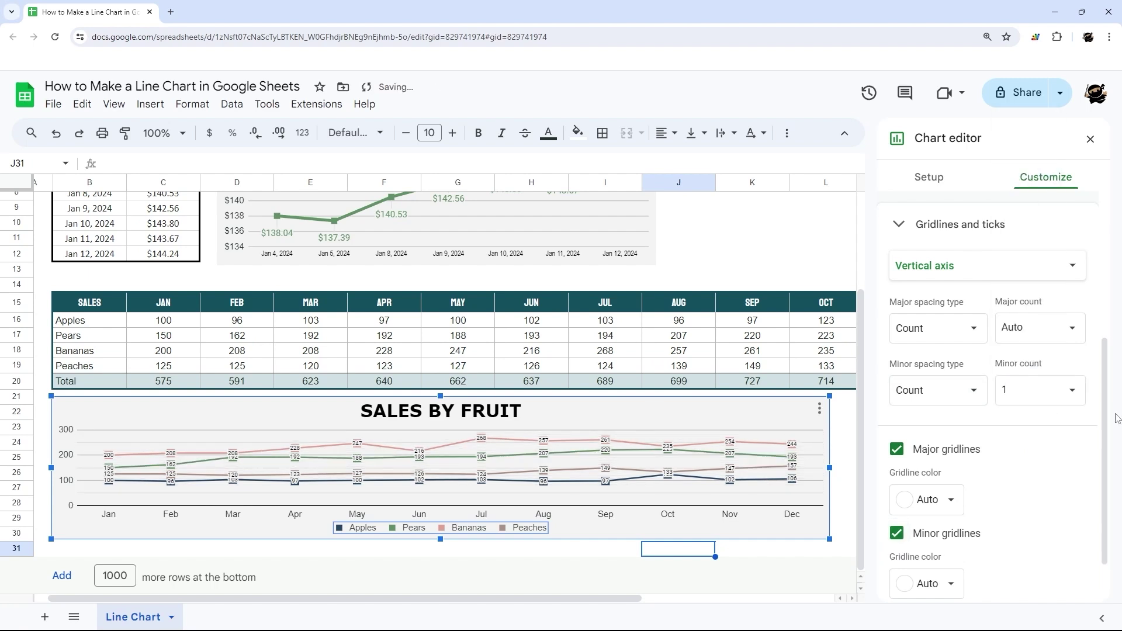
left_click(1075, 386)
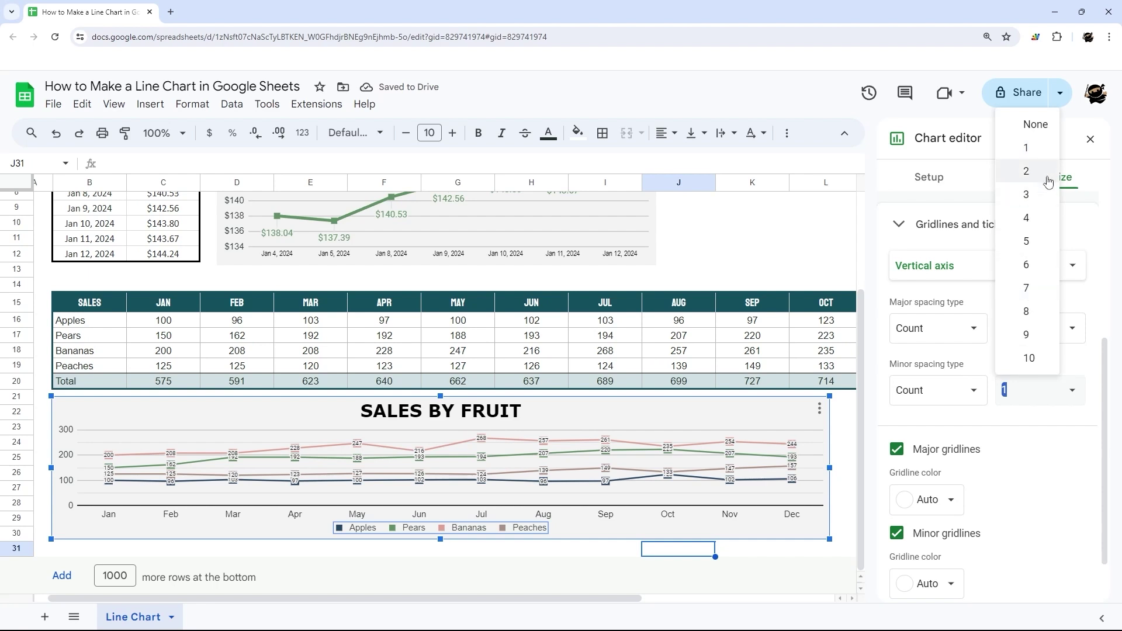
left_click(1018, 175)
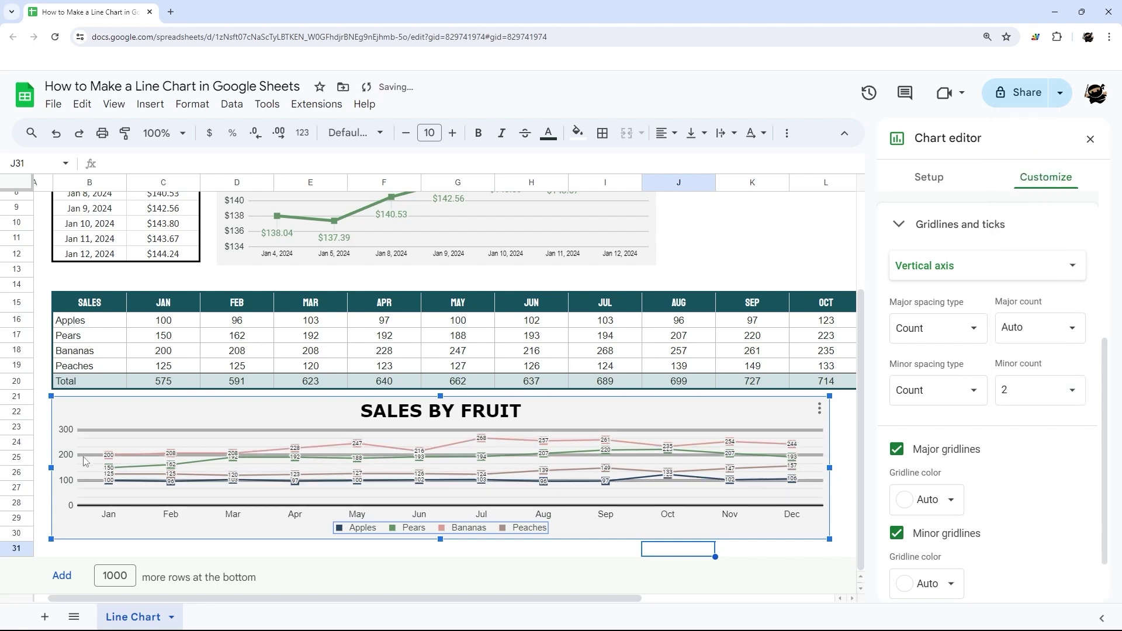
left_click(897, 534)
Try a major count of 10 for the vertical axis and return it to Auto
scroll(1081, 524, "up", 1)
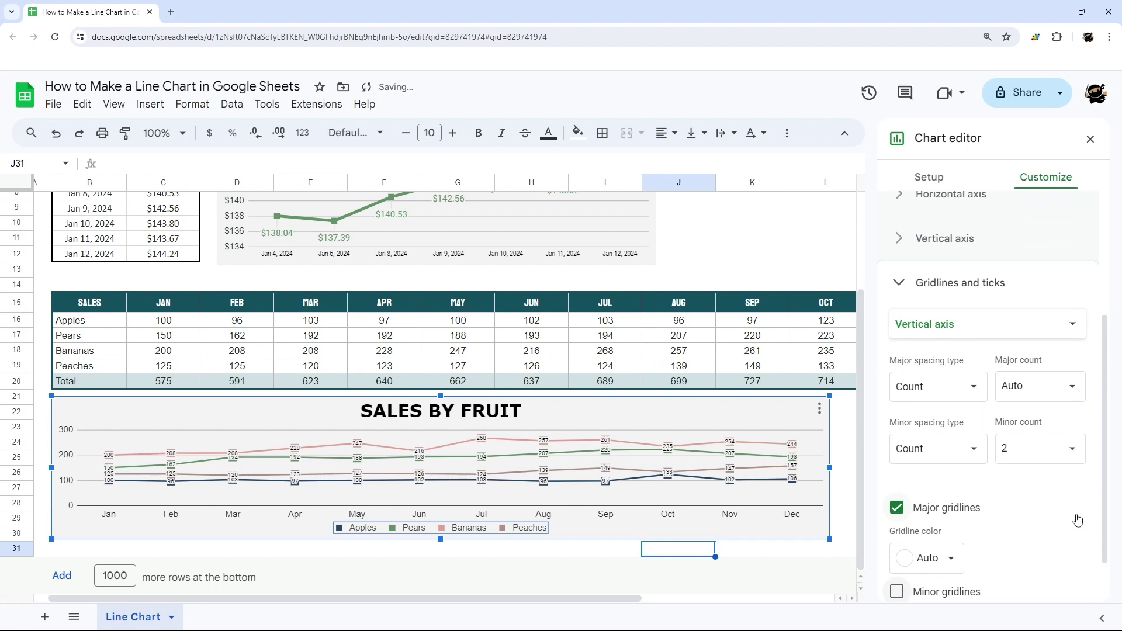
left_click(1040, 383)
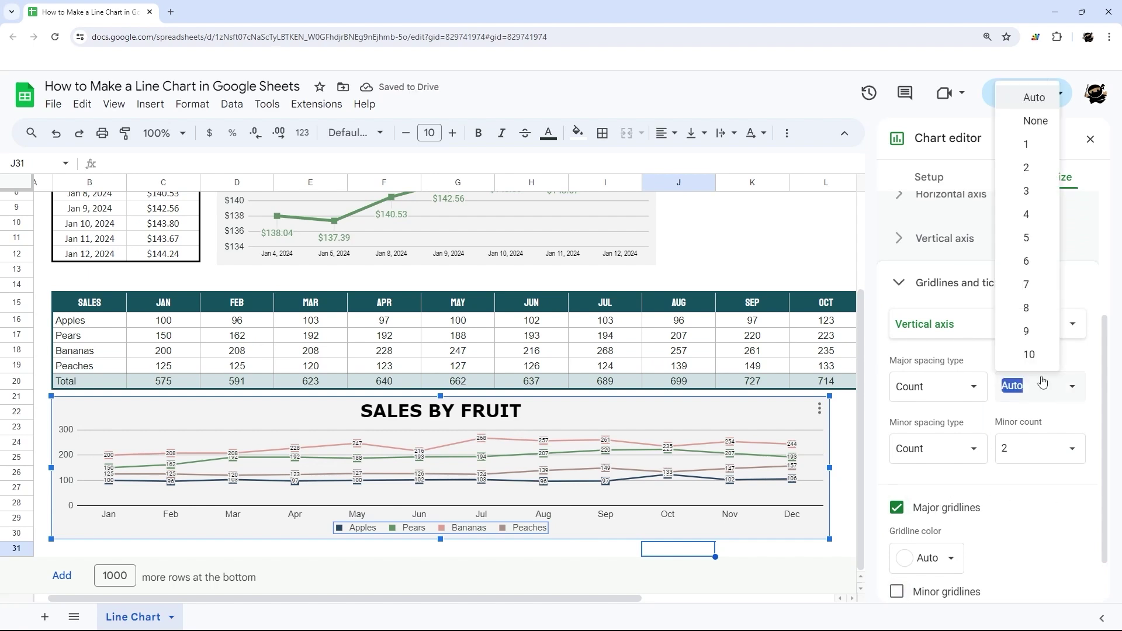
left_click(1030, 355)
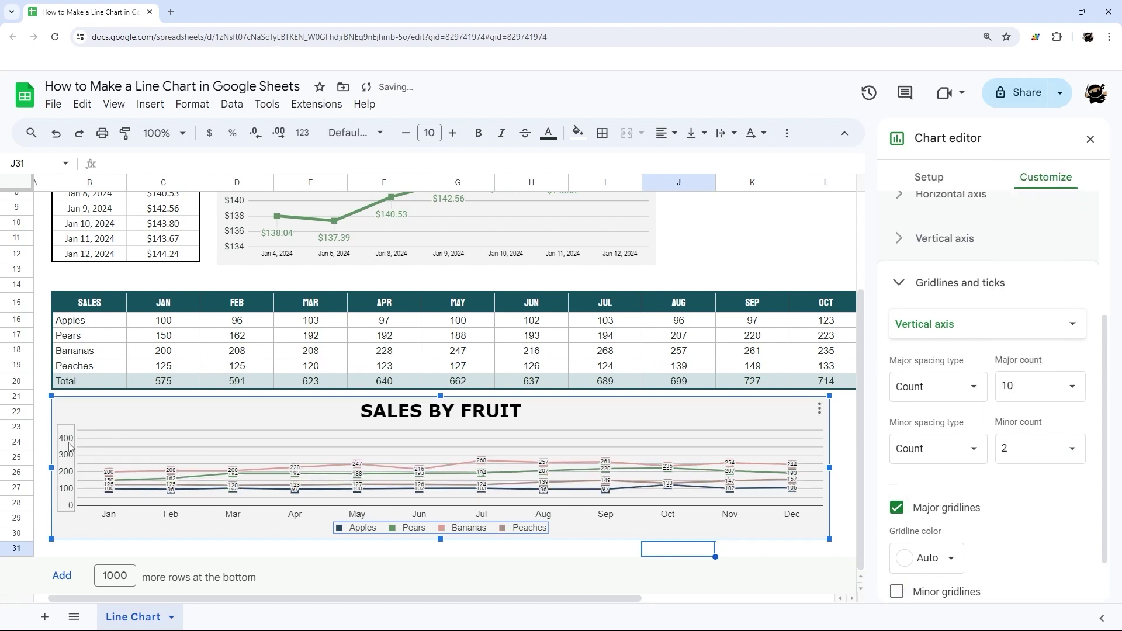
left_click(1057, 377)
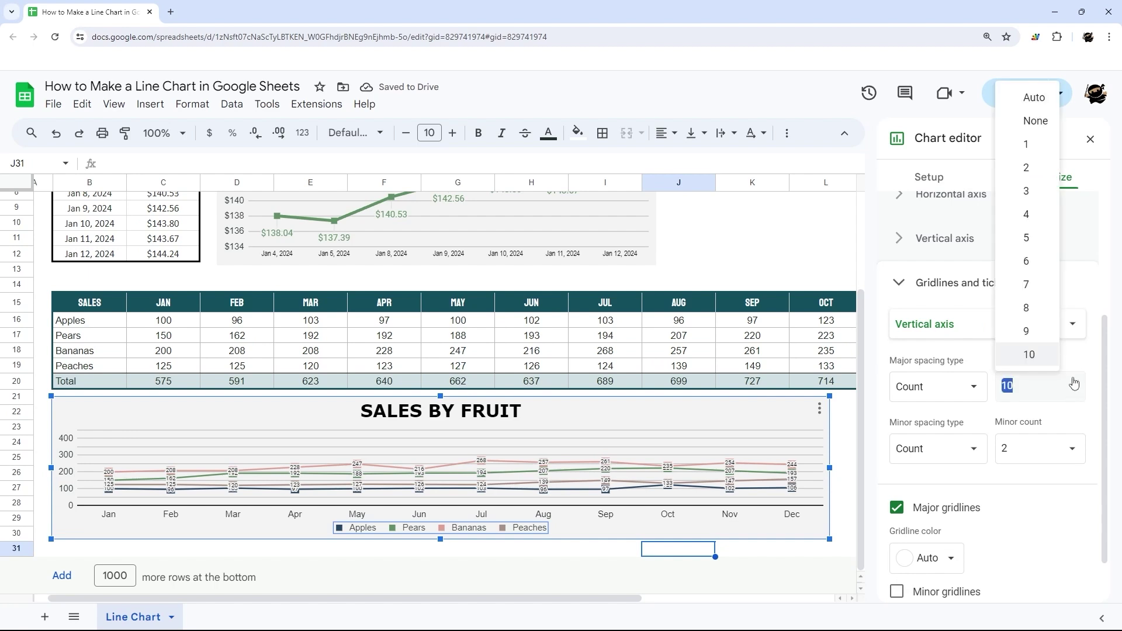
left_click(1041, 93)
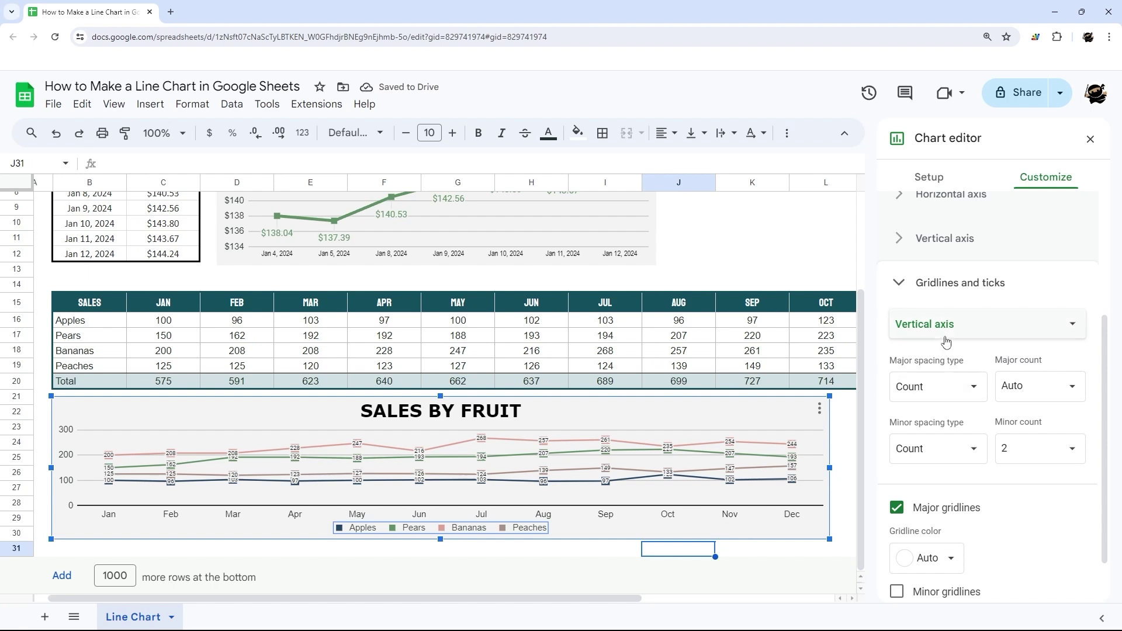
Try 80 and 90 as the vertical axis minimum, set it to 95, and leave the chart editor
left_click(948, 298)
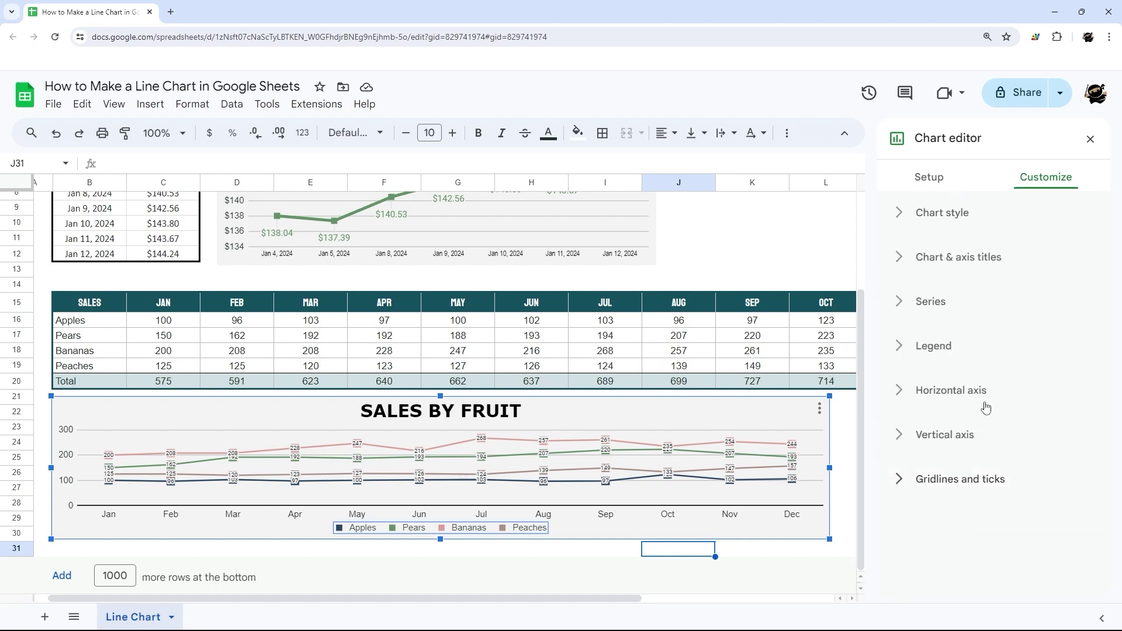
left_click(959, 442)
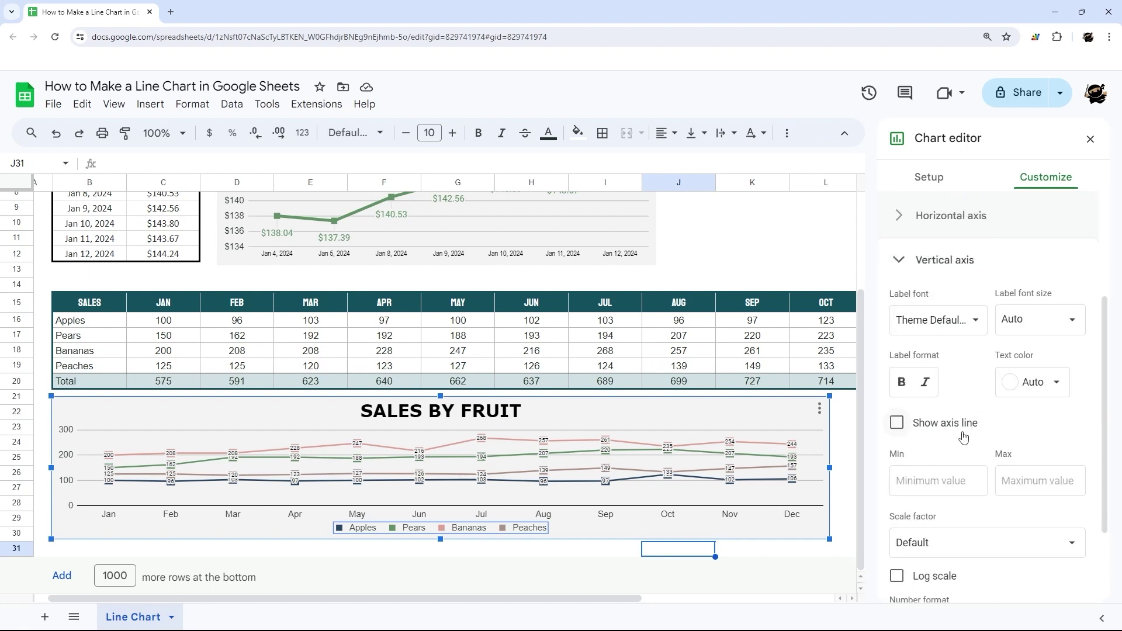
left_click(933, 478)
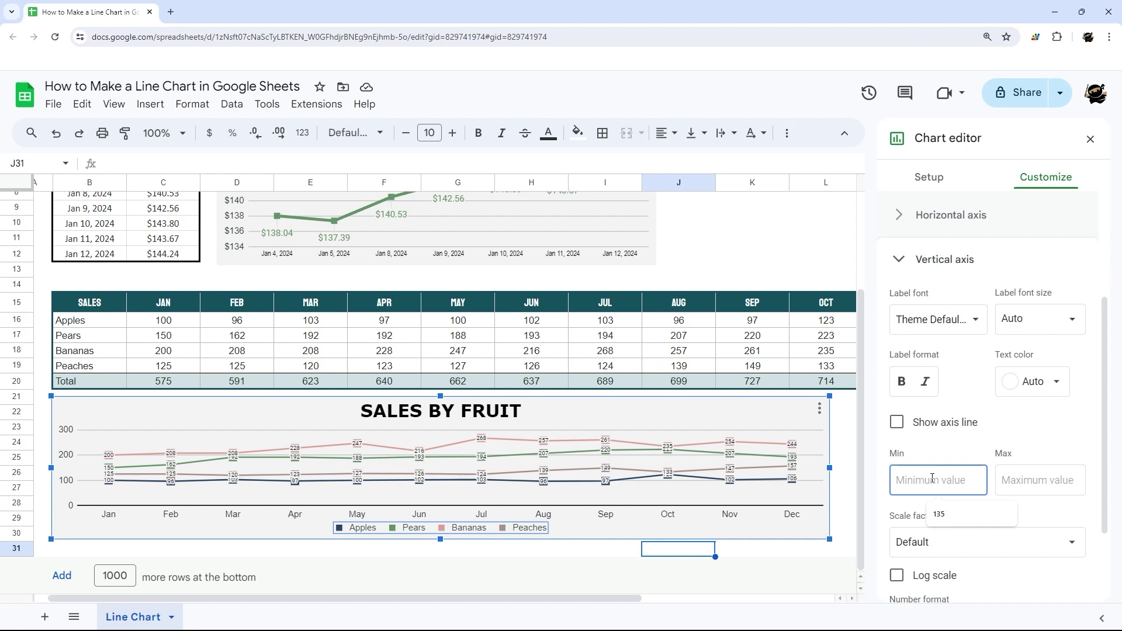
type("80")
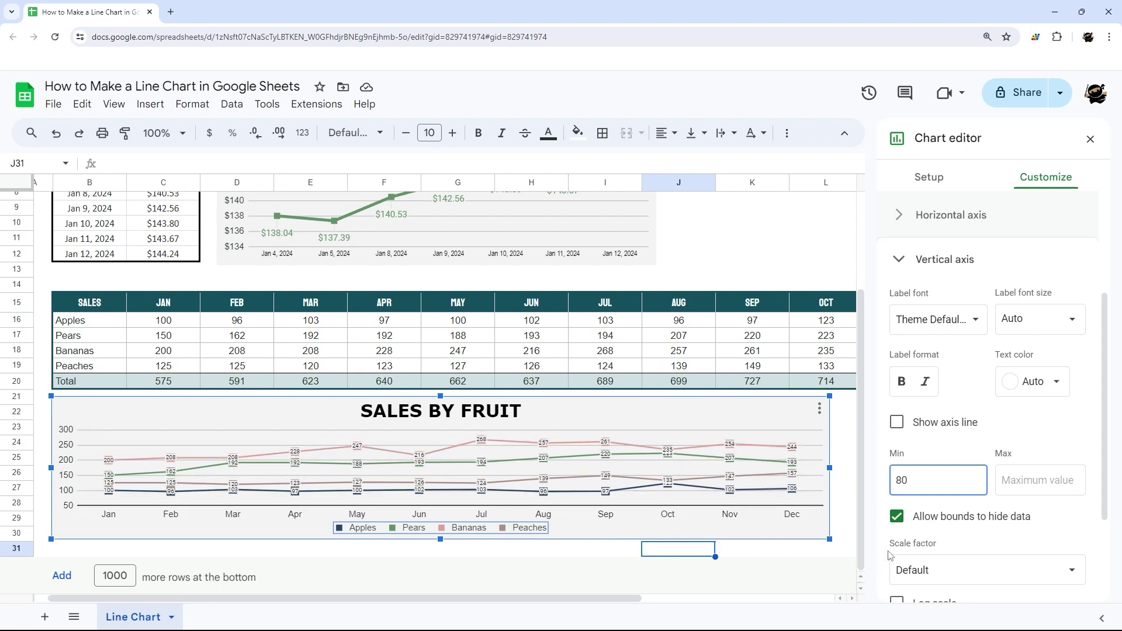
key("BackSpace")
type("90")
key("BackSpace")
type("5")
left_click(1042, 439)
left_click(855, 539)
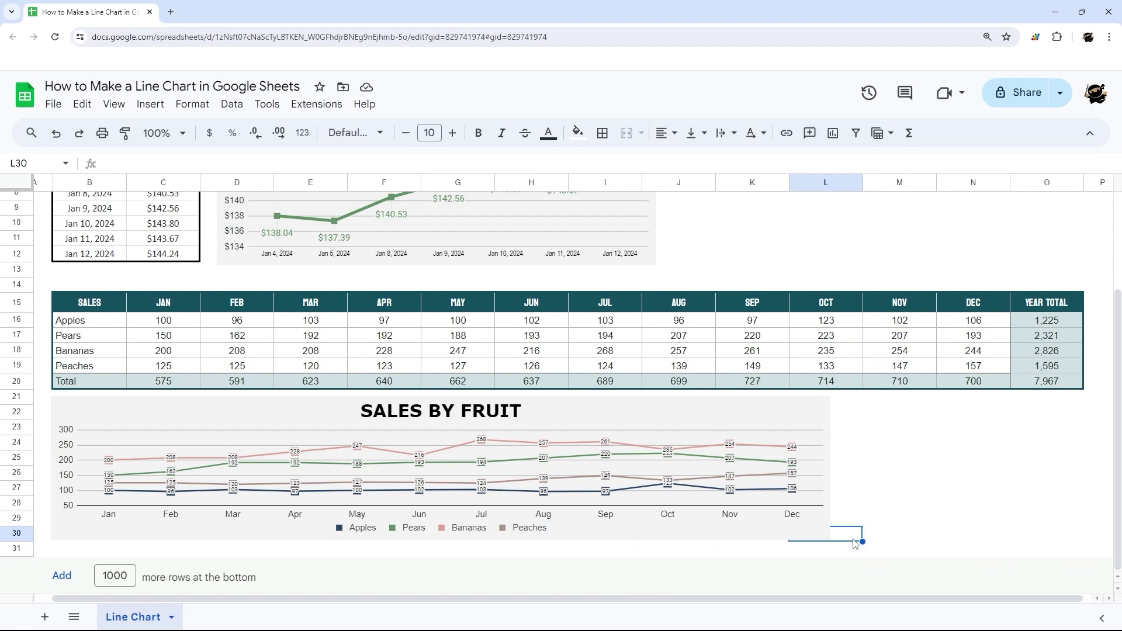
Widen the sales chart to the edge of the DEC column and deselect it
left_click(781, 480)
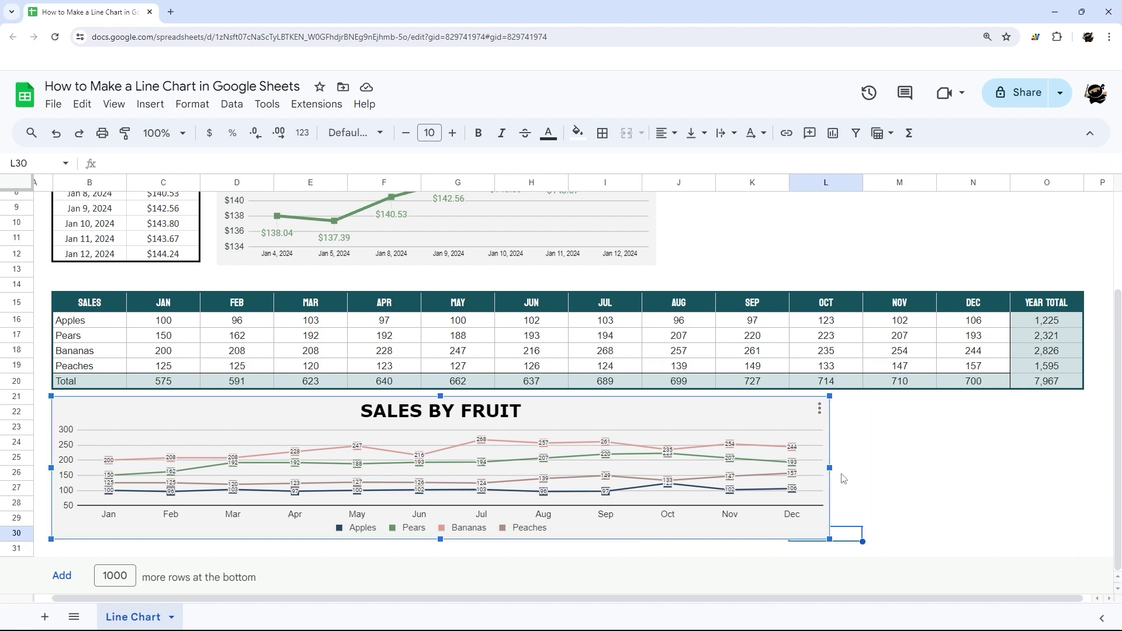
left_click_drag(830, 469, 1010, 469)
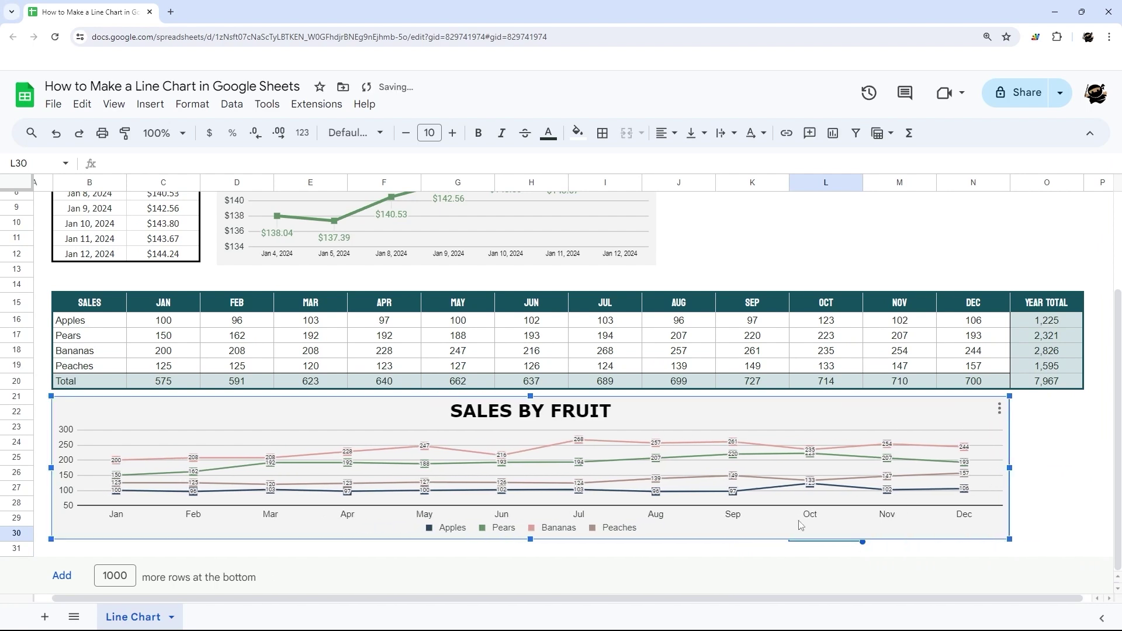
left_click(754, 258)
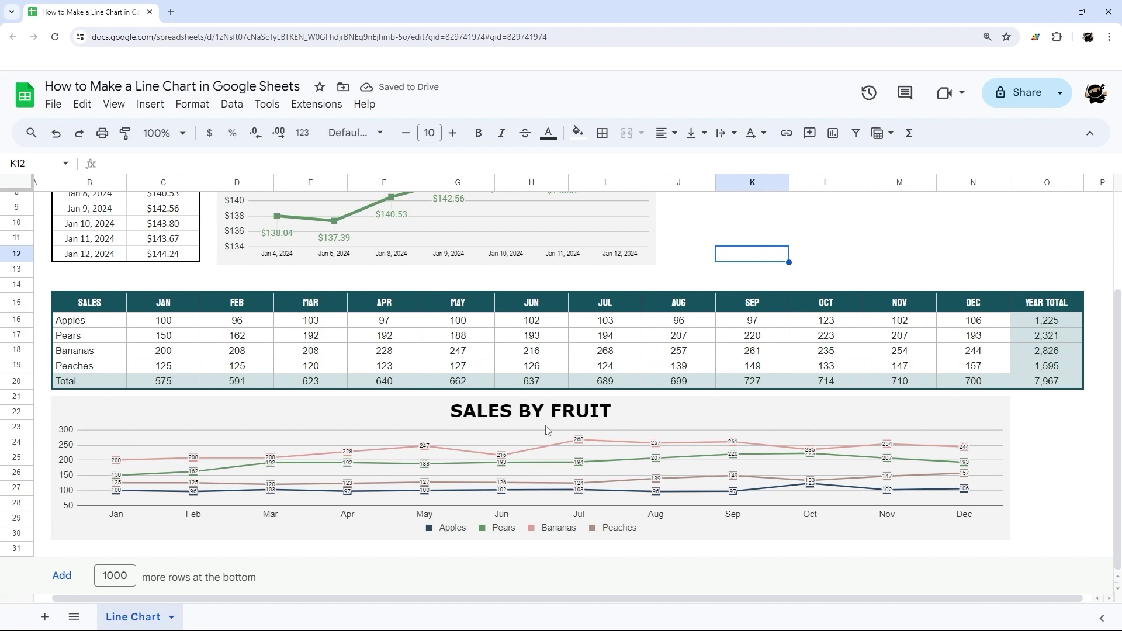